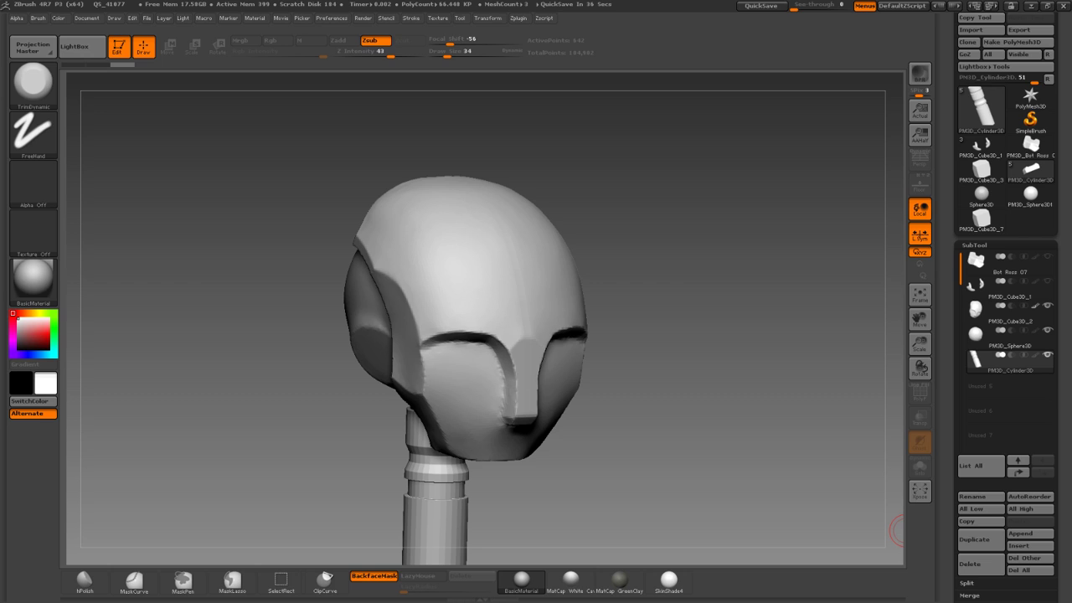
# Orbit the robot head and select the sphere and head shell subtools to inspect them.
pyautogui.moveTo(241, 365); pyautogui.dragTo(332, 300)
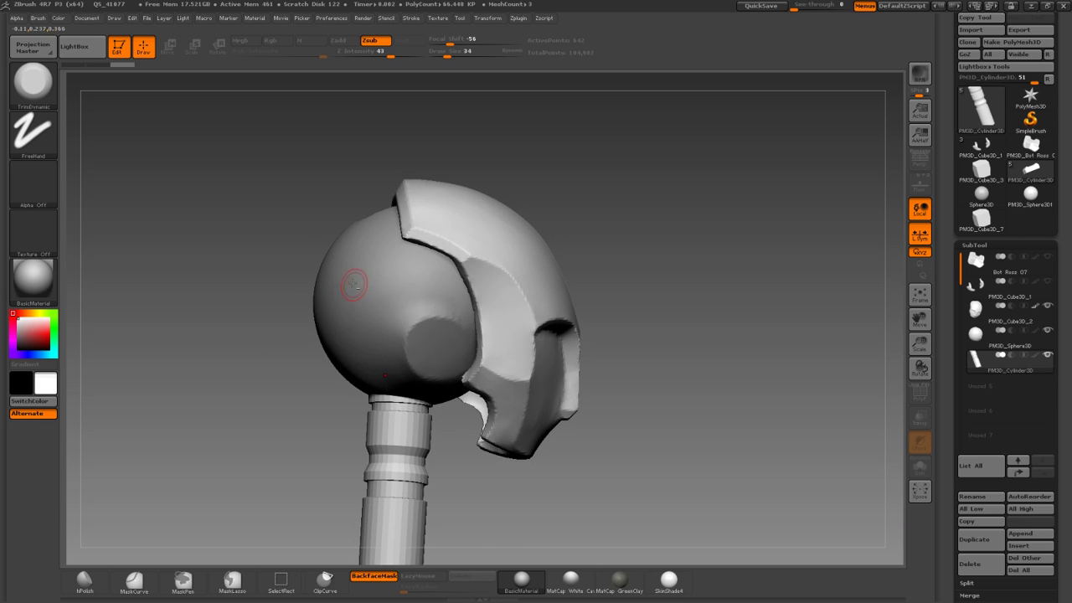
pyautogui.keyDown('alt'); pyautogui.click(355, 284); pyautogui.keyUp('alt')
pyautogui.moveTo(335, 230); pyautogui.dragTo(342, 268)
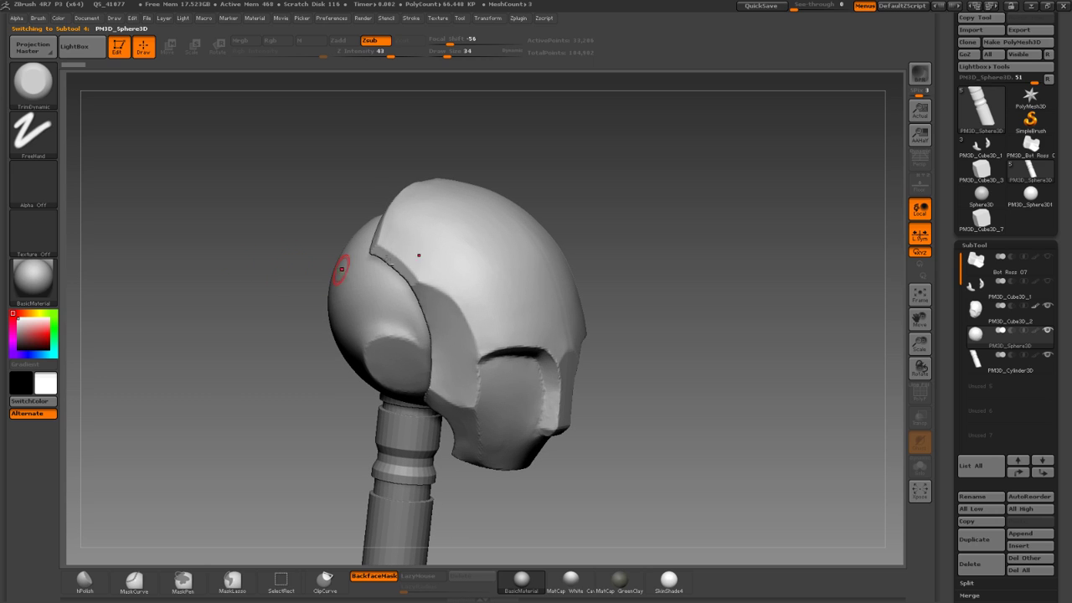
pyautogui.keyDown('alt'); pyautogui.click(390, 237); pyautogui.keyUp('alt')
pyautogui.moveTo(269, 233); pyautogui.dragTo(241, 313)
pyautogui.moveTo(323, 260); pyautogui.dragTo(312, 227)
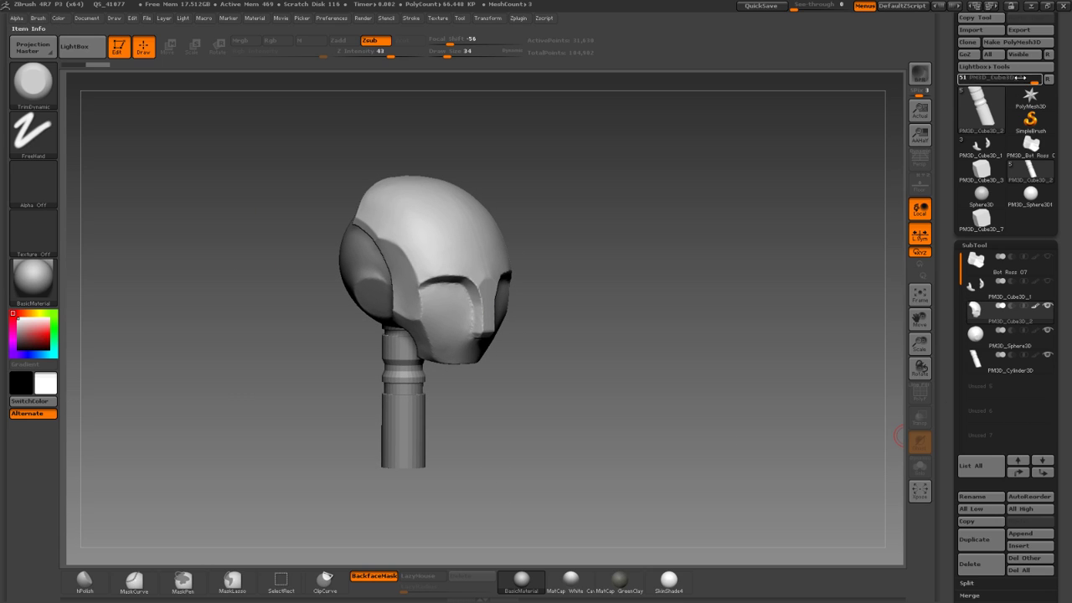
# Append a cube as a new subtool, select it and frame it in the view.
pyautogui.scroll(-3, 1057, 467)
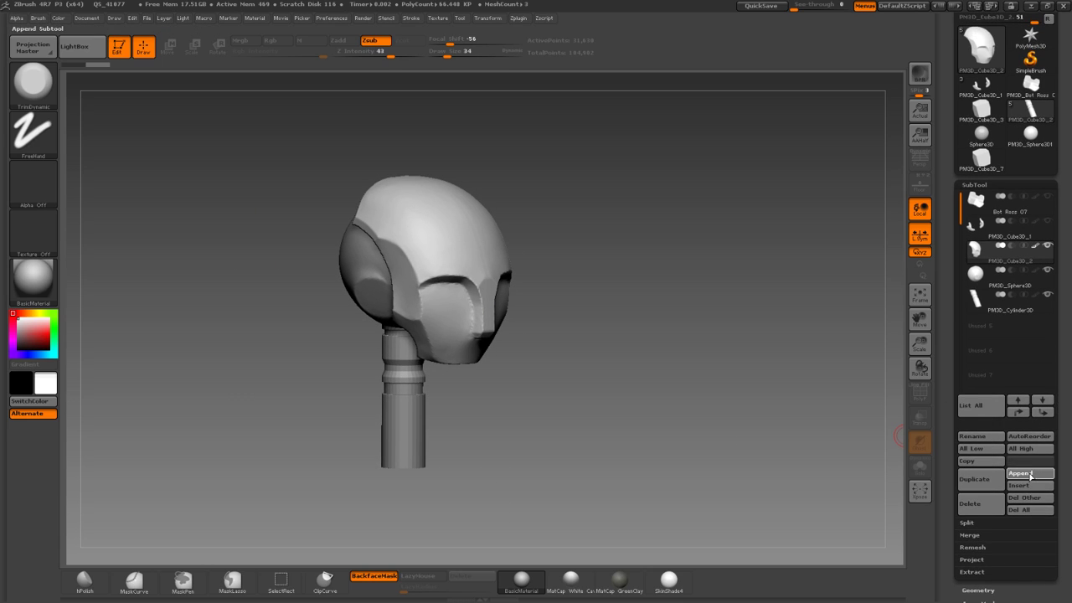
pyautogui.click(1028, 473)
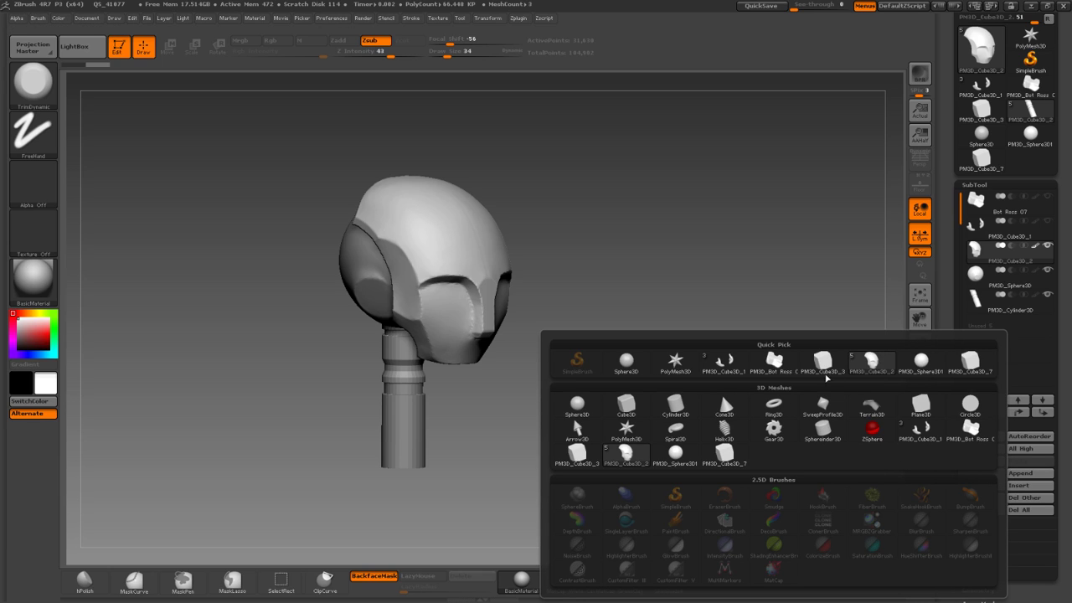
pyautogui.click(972, 377)
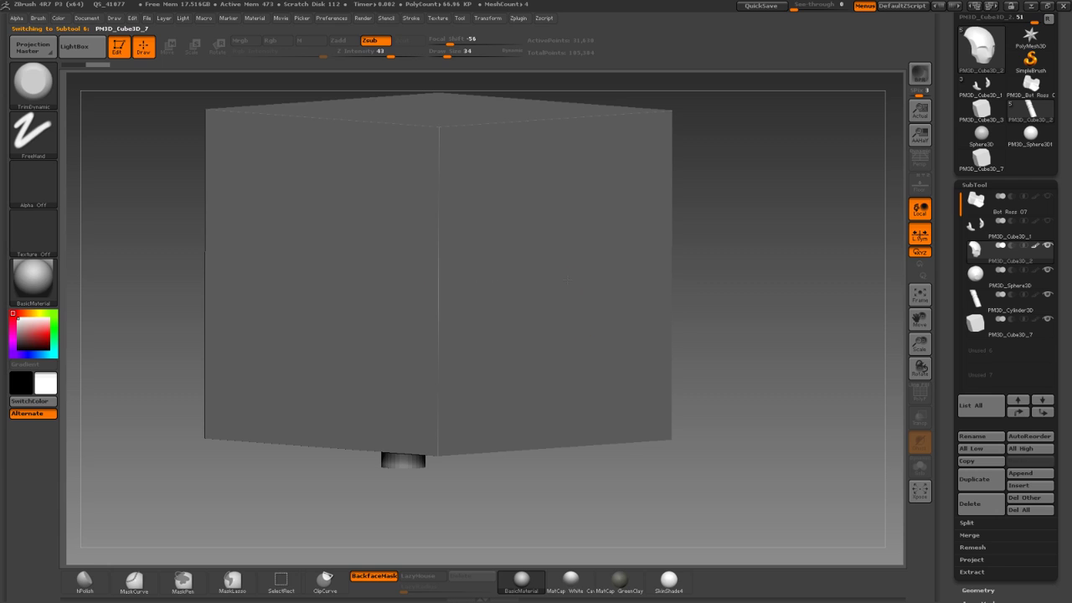
pyautogui.keyDown('alt'); pyautogui.click(569, 261); pyautogui.keyUp('alt')
pyautogui.moveTo(697, 264)
pyautogui.mouseDown()
pyautogui.moveTo(665, 293)
pyautogui.moveTo(705, 280)
pyautogui.mouseUp()
pyautogui.press('f')
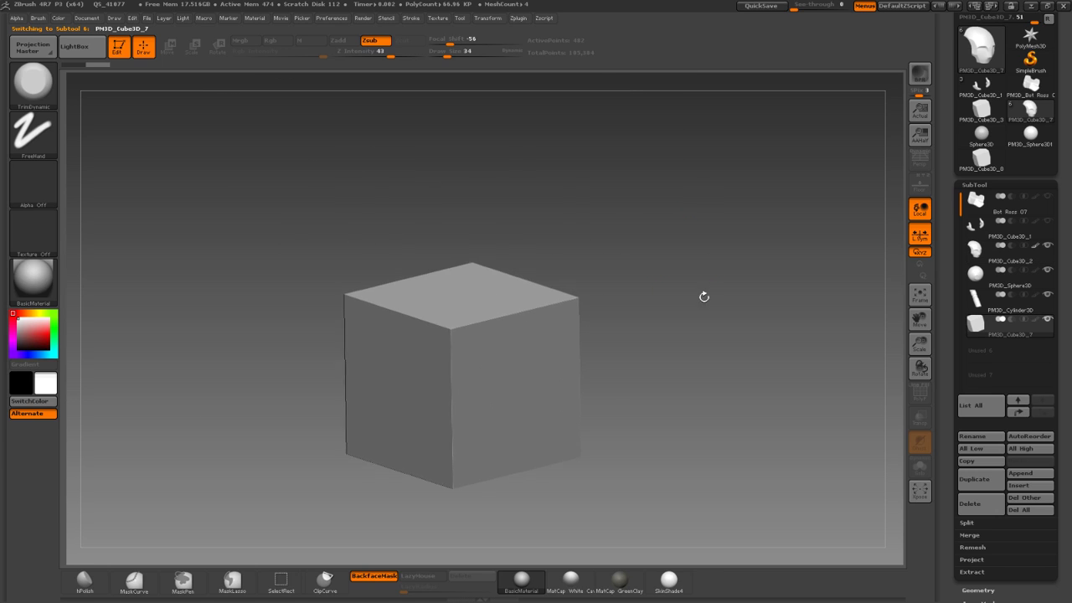
pyautogui.scroll(3, 1064, 134)
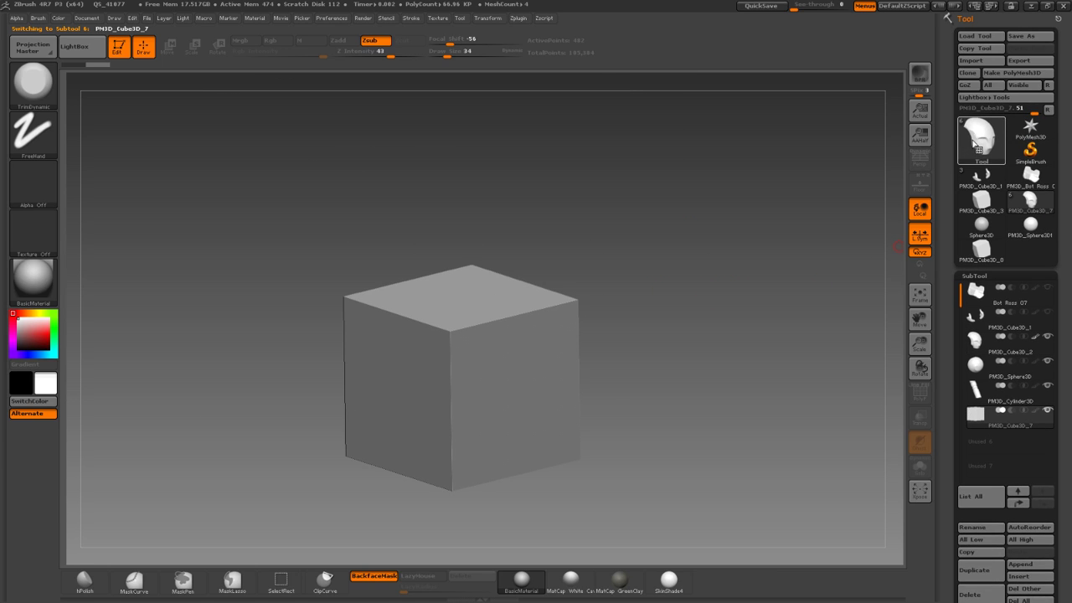
pyautogui.click(978, 143)
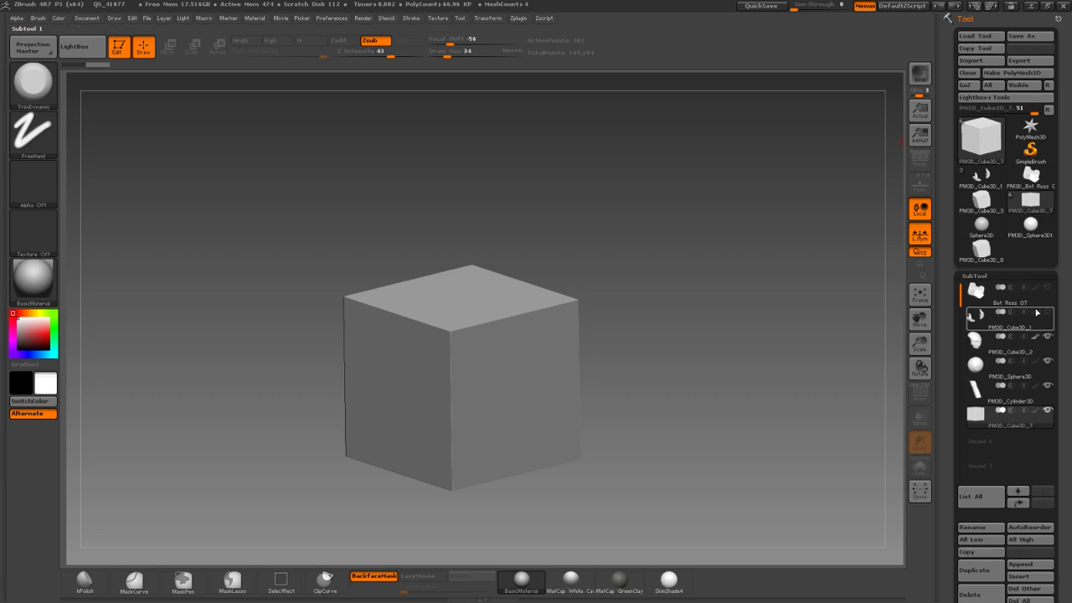
# Convert the cube into a ShadowBox from Geometry settings and clear its mask to empty the walls.
pyautogui.click(973, 275)
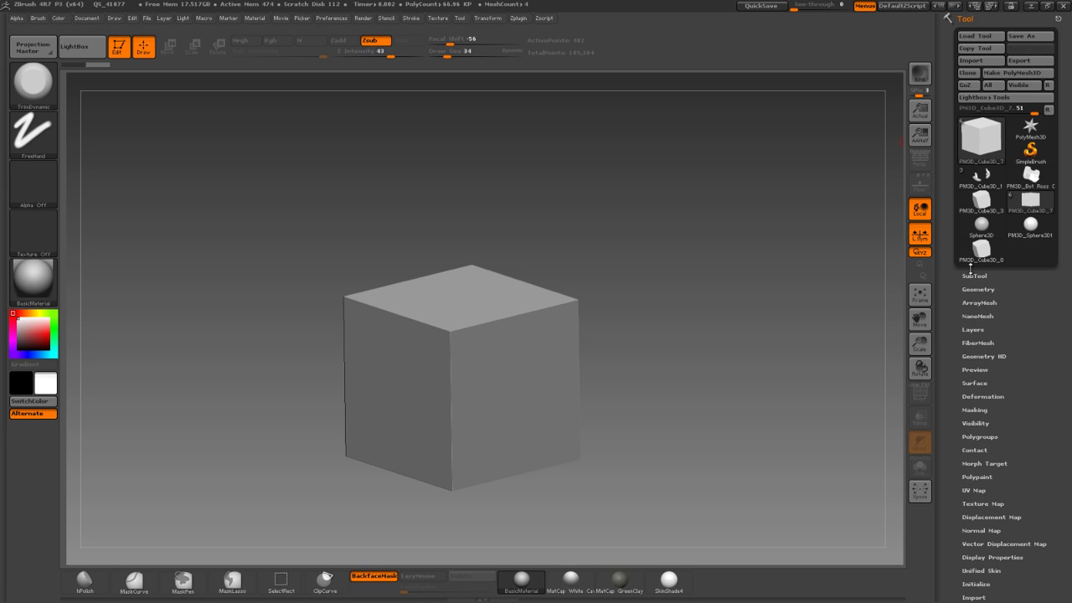
pyautogui.click(978, 289)
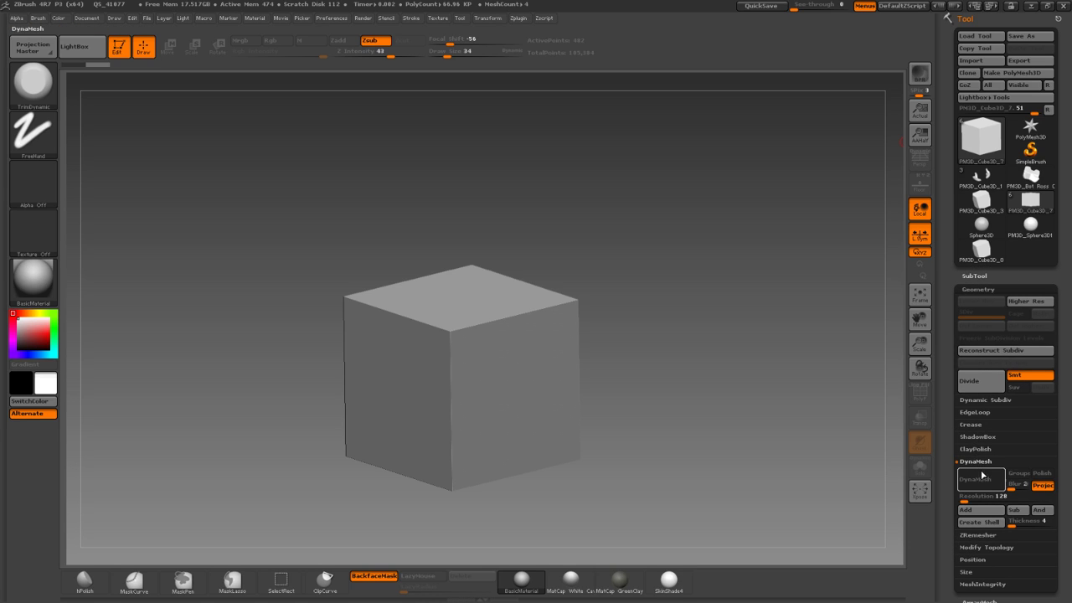
pyautogui.moveTo(664, 289); pyautogui.dragTo(709, 324)
pyautogui.click(985, 437)
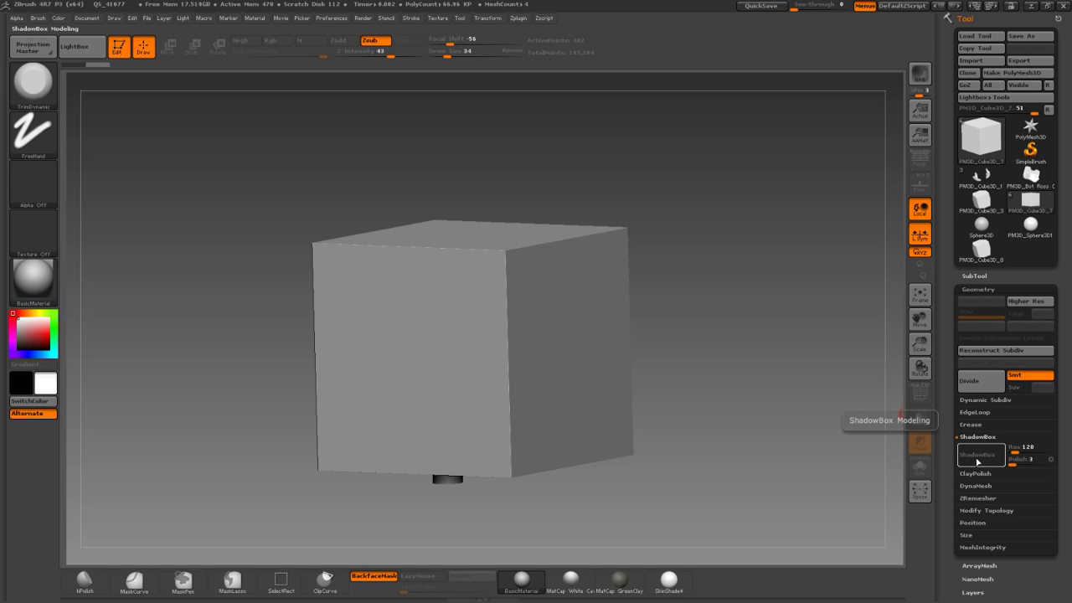
pyautogui.click(977, 456)
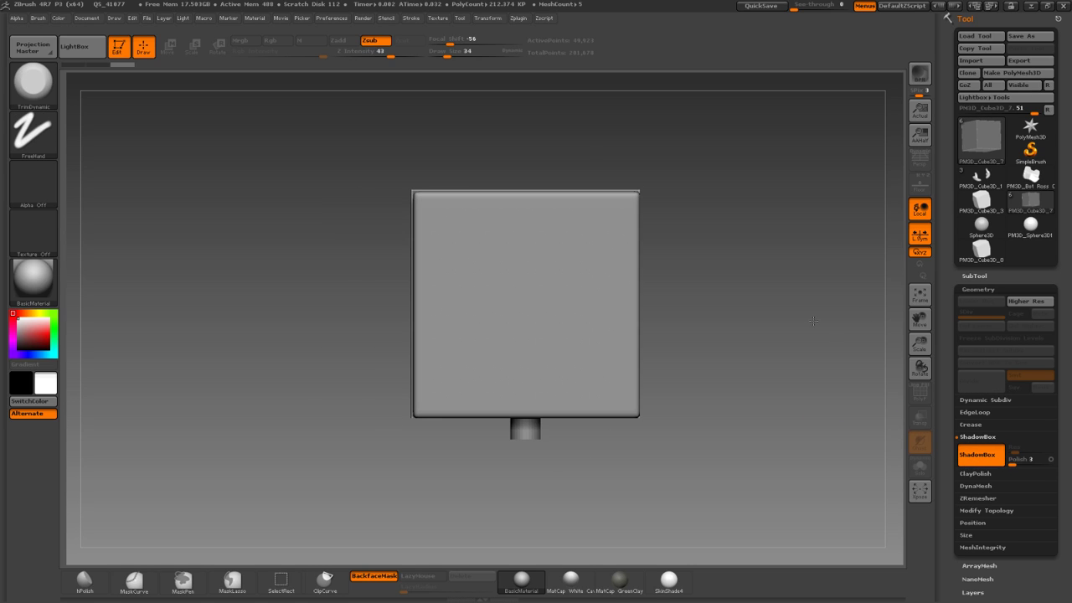
pyautogui.press('ctrl')
pyautogui.keyDown('alt'); pyautogui.moveTo(352, 297); pyautogui.dragTo(357, 304); pyautogui.keyUp('alt')
pyautogui.keyDown('ctrl'); pyautogui.moveTo(352, 256); pyautogui.dragTo(536, 325); pyautogui.keyUp('ctrl')
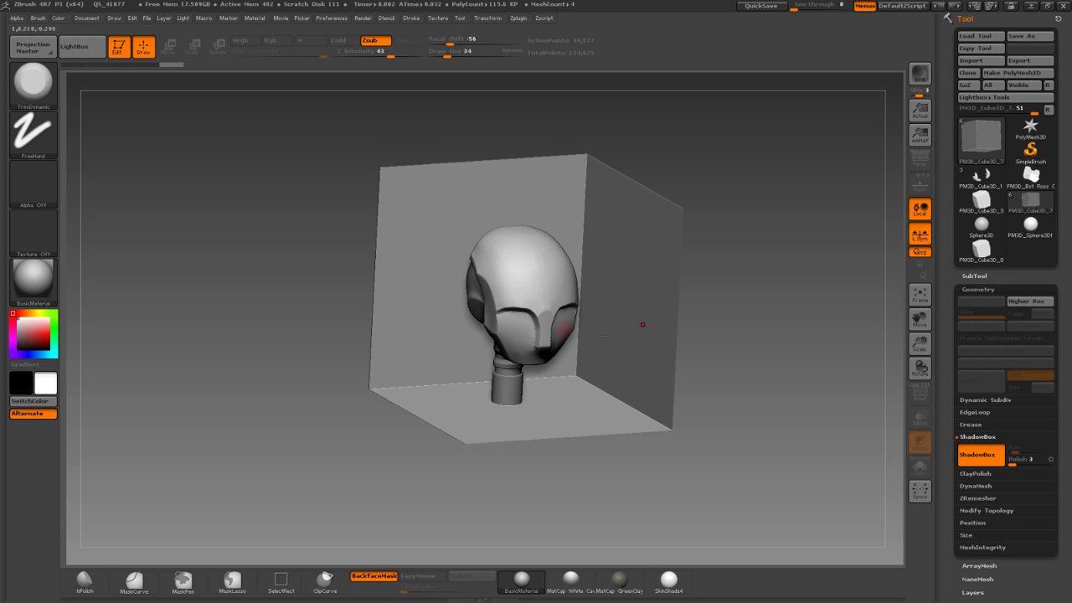
# Hide the neck cylinder, sphere and head shell subtools, then turn on Solo for the cube.
pyautogui.click(978, 276)
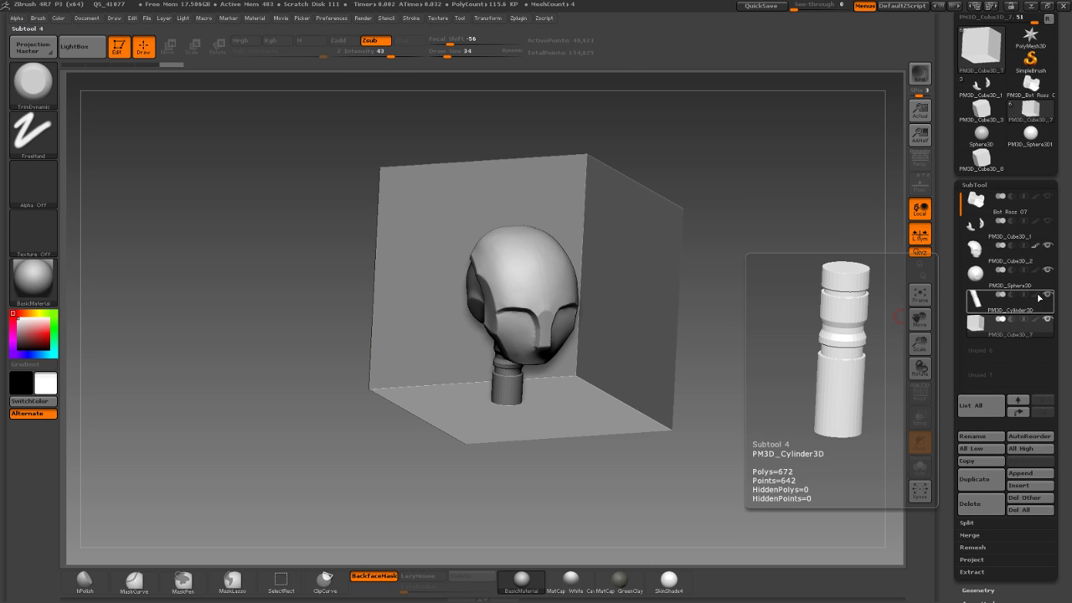
pyautogui.click(1047, 293)
pyautogui.click(1047, 269)
pyautogui.click(1046, 245)
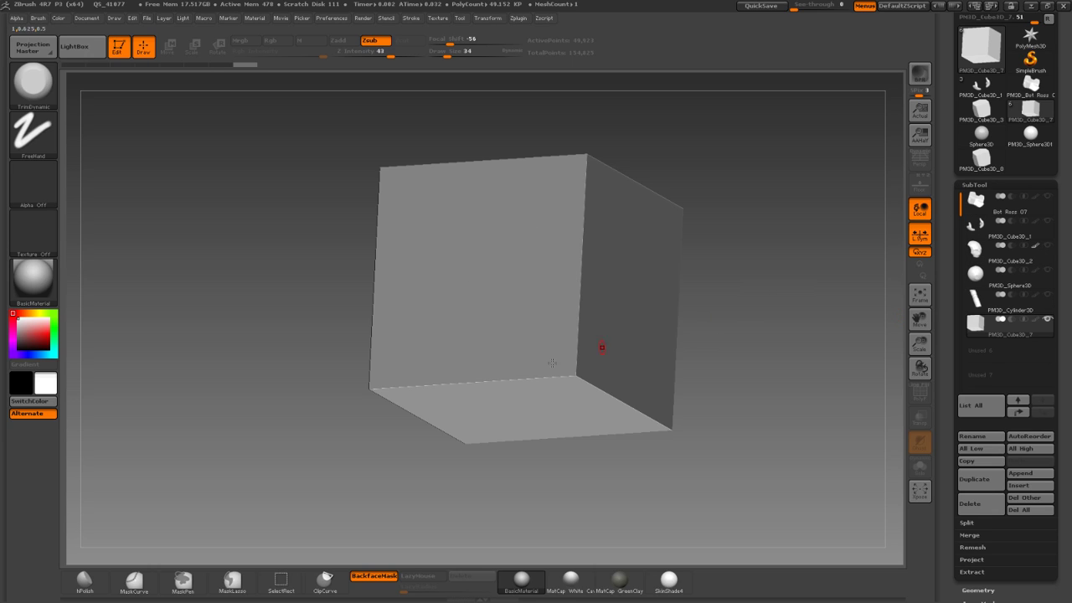
pyautogui.keyDown('shift'); pyautogui.moveTo(318, 399); pyautogui.dragTo(335, 374); pyautogui.keyUp('shift')
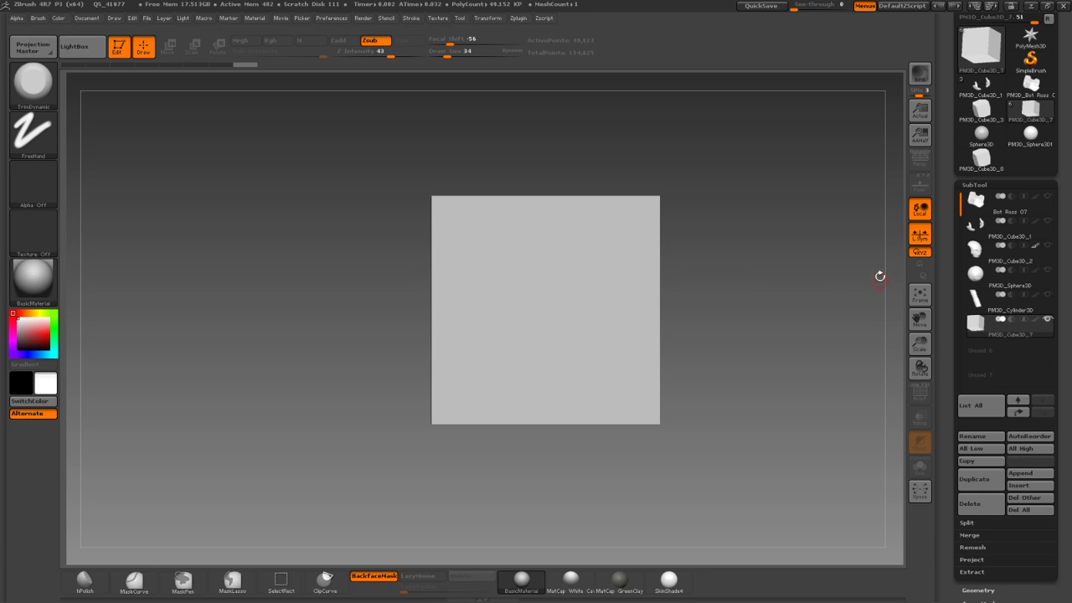
pyautogui.moveTo(779, 275); pyautogui.dragTo(822, 295)
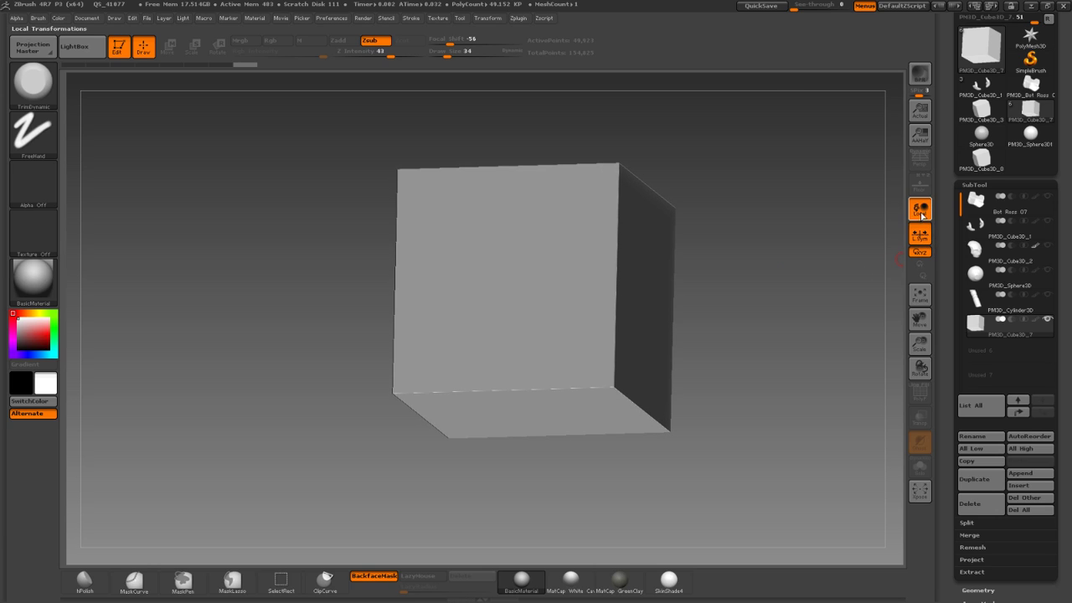
pyautogui.click(919, 466)
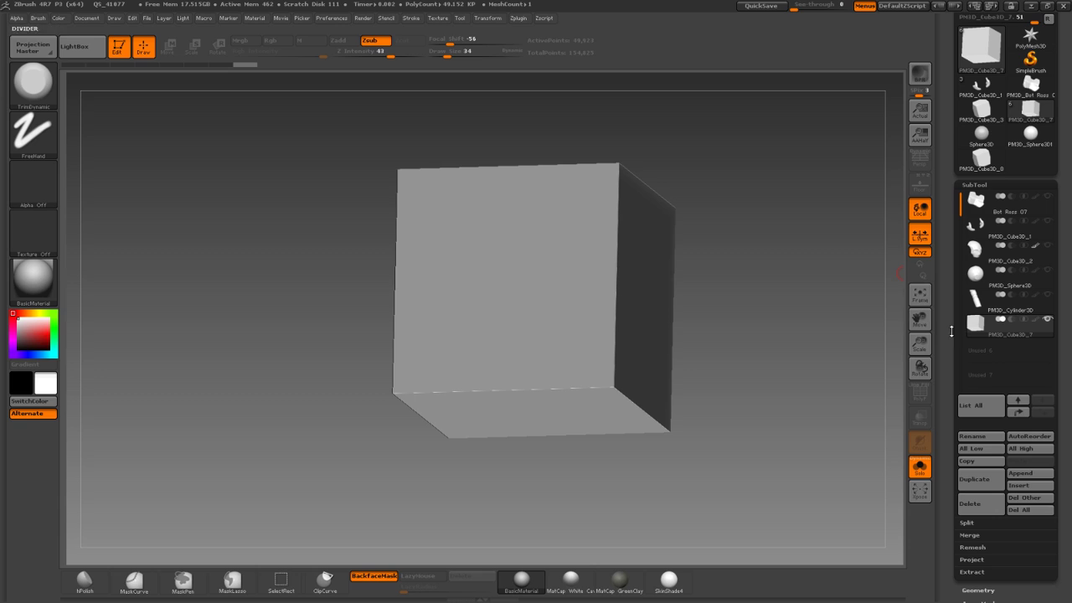
# Turn on Floor, mask a rectangle on the front wall and toggle Solo to compare the panel.
pyautogui.click(918, 183)
pyautogui.moveTo(360, 310)
pyautogui.mouseDown()
pyautogui.moveTo(285, 322)
pyautogui.moveTo(343, 357)
pyautogui.mouseUp()
pyautogui.keyDown('ctrl'); pyautogui.moveTo(465, 246); pyautogui.dragTo(634, 371); pyautogui.keyUp('ctrl')
pyautogui.moveTo(366, 364); pyautogui.dragTo(443, 412)
pyautogui.click(918, 469)
pyautogui.click(922, 474)
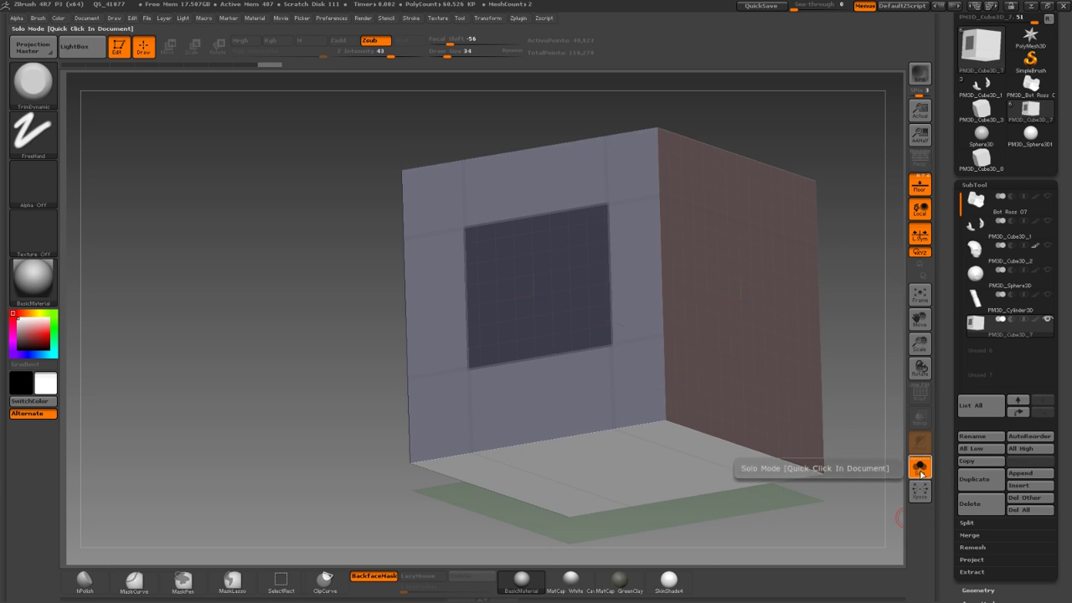
pyautogui.click(919, 475)
pyautogui.click(920, 473)
pyautogui.click(920, 473)
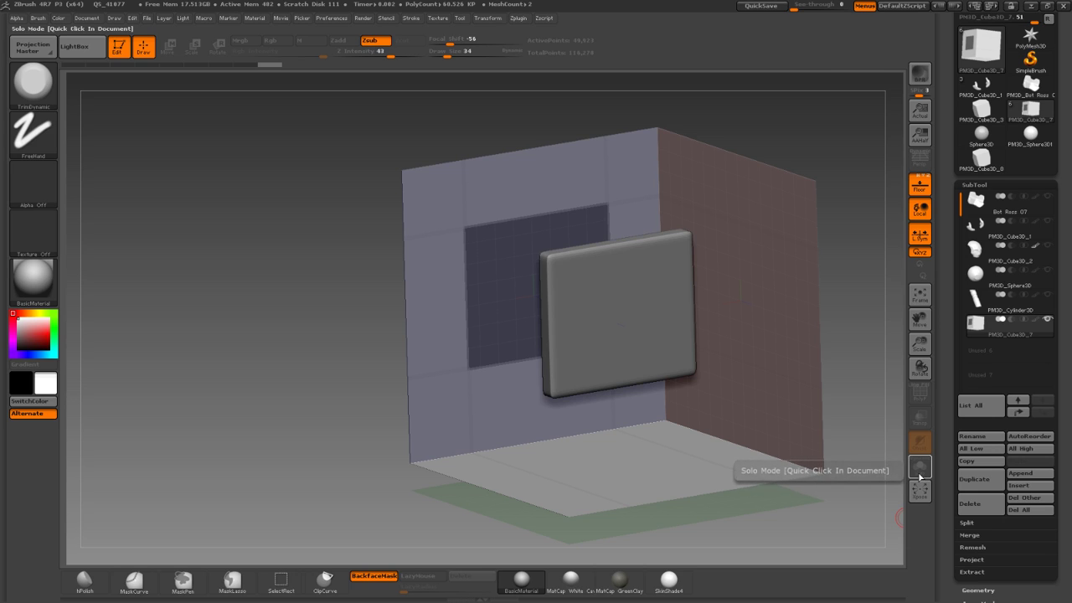
pyautogui.click(919, 471)
# Clear the square mask and draw a wide rectangular mask on the front wall.
pyautogui.keyDown('shift'); pyautogui.moveTo(856, 456); pyautogui.dragTo(816, 448); pyautogui.keyUp('shift')
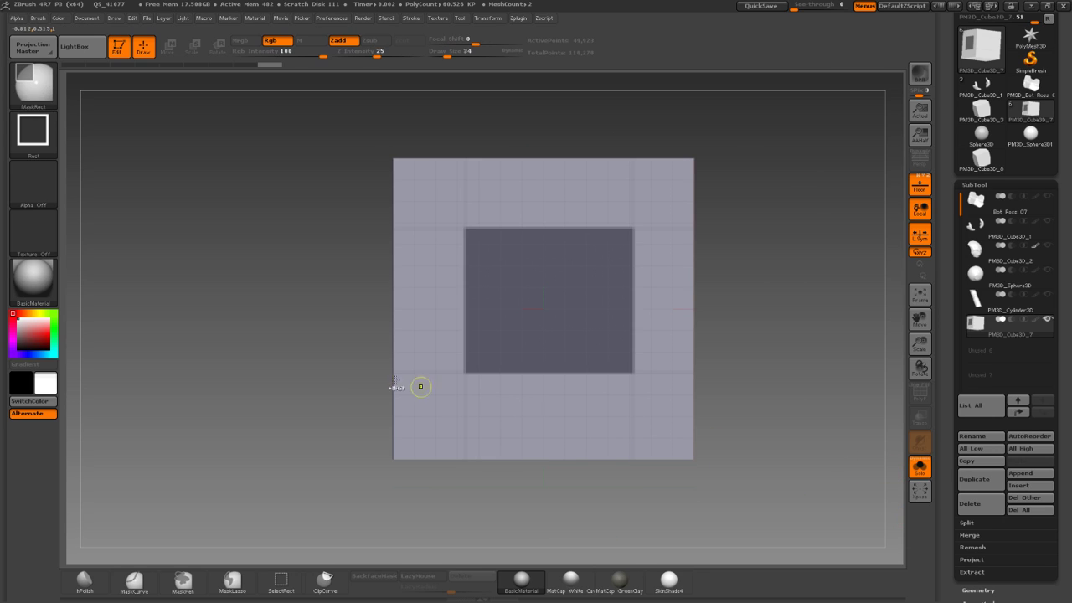
pyautogui.keyDown('ctrl'); pyautogui.moveTo(340, 283); pyautogui.dragTo(312, 304); pyautogui.keyUp('ctrl')
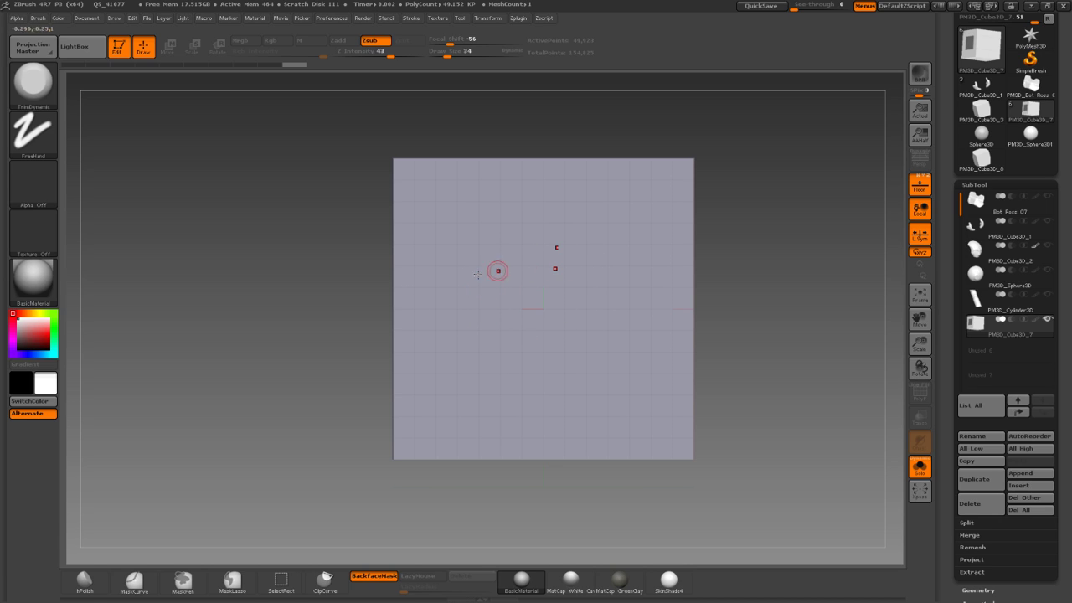
pyautogui.moveTo(861, 429); pyautogui.dragTo(809, 399)
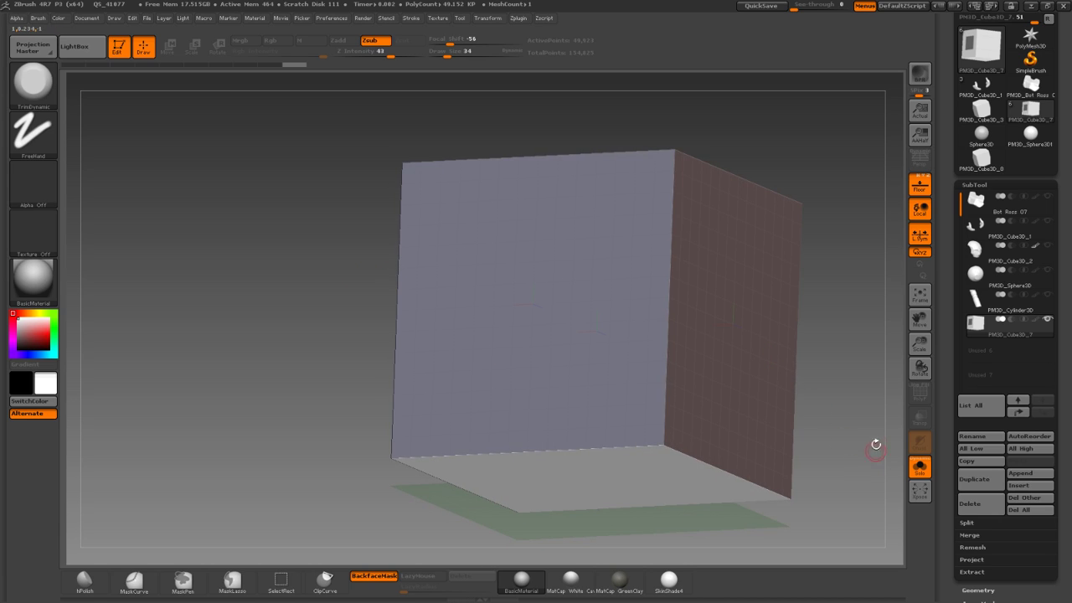
pyautogui.keyDown('shift'); pyautogui.moveTo(875, 449); pyautogui.dragTo(851, 430); pyautogui.keyUp('shift')
pyautogui.moveTo(758, 388); pyautogui.dragTo(770, 406)
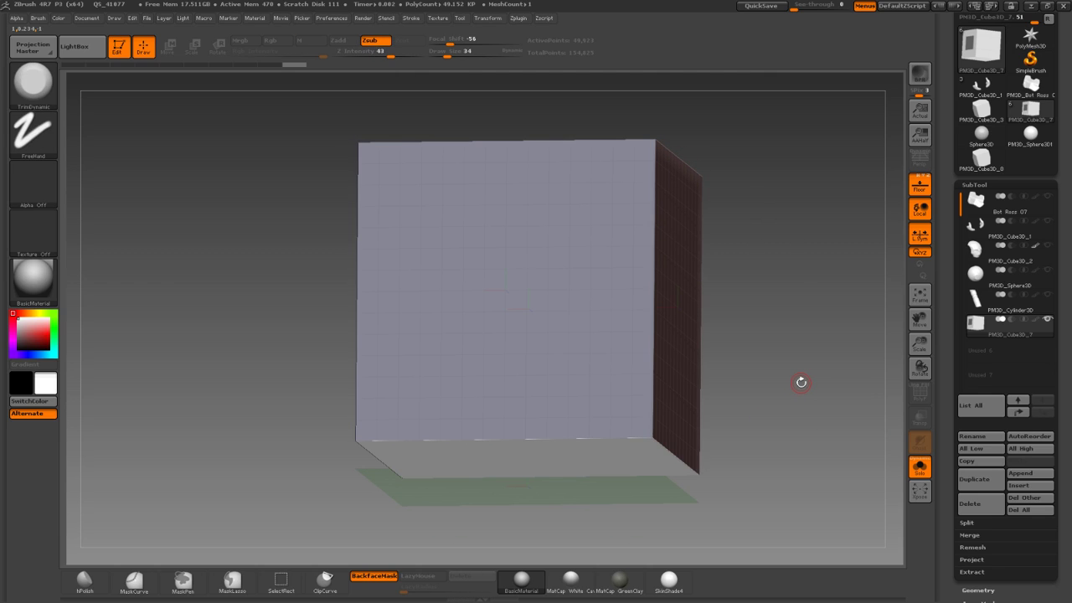
pyautogui.moveTo(786, 353)
pyautogui.mouseDown()
pyautogui.moveTo(792, 385)
pyautogui.moveTo(821, 402)
pyautogui.moveTo(802, 367)
pyautogui.mouseUp()
pyautogui.click(919, 469)
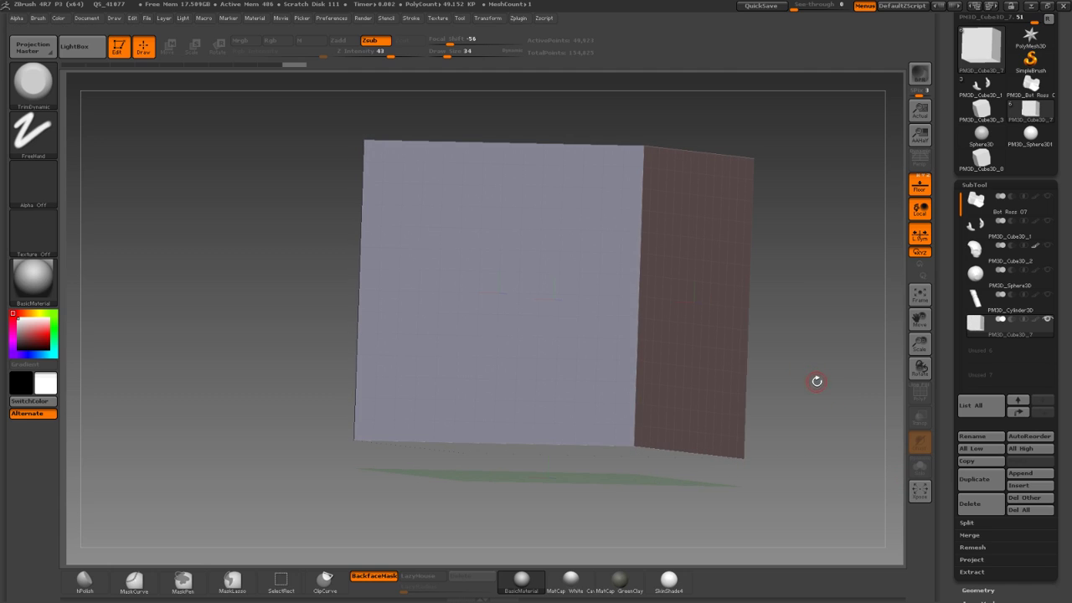
pyautogui.moveTo(329, 332); pyautogui.dragTo(390, 315)
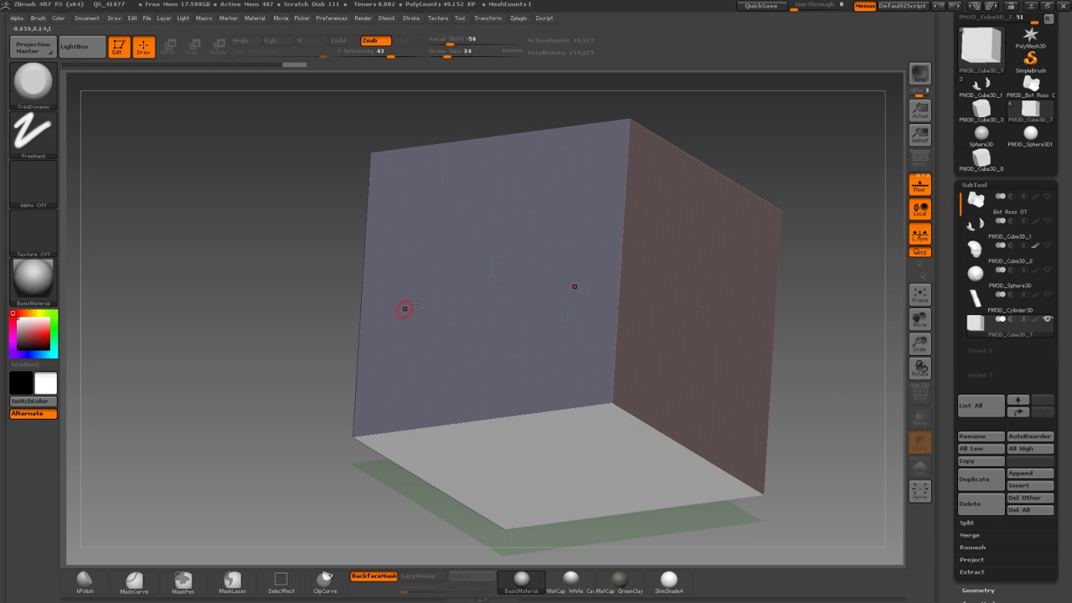
pyautogui.moveTo(313, 292)
pyautogui.keyDown('shift'); pyautogui.mouseDown()
pyautogui.moveTo(304, 267)
pyautogui.moveTo(309, 289)
pyautogui.moveTo(283, 309)
pyautogui.mouseUp(); pyautogui.keyUp('shift')
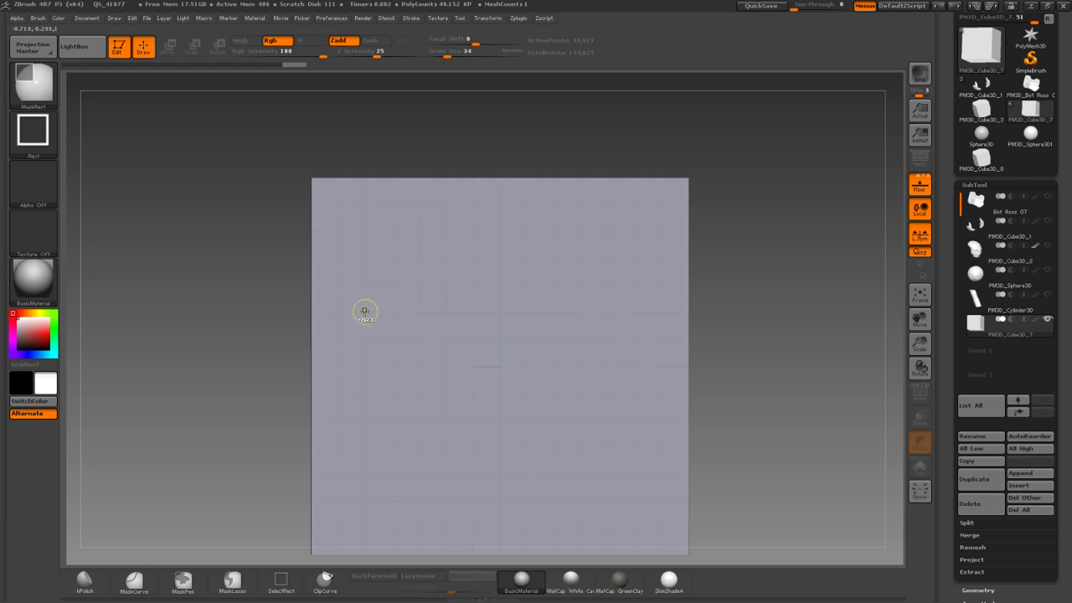
pyautogui.keyDown('ctrl'); pyautogui.moveTo(366, 288); pyautogui.dragTo(624, 453); pyautogui.keyUp('ctrl')
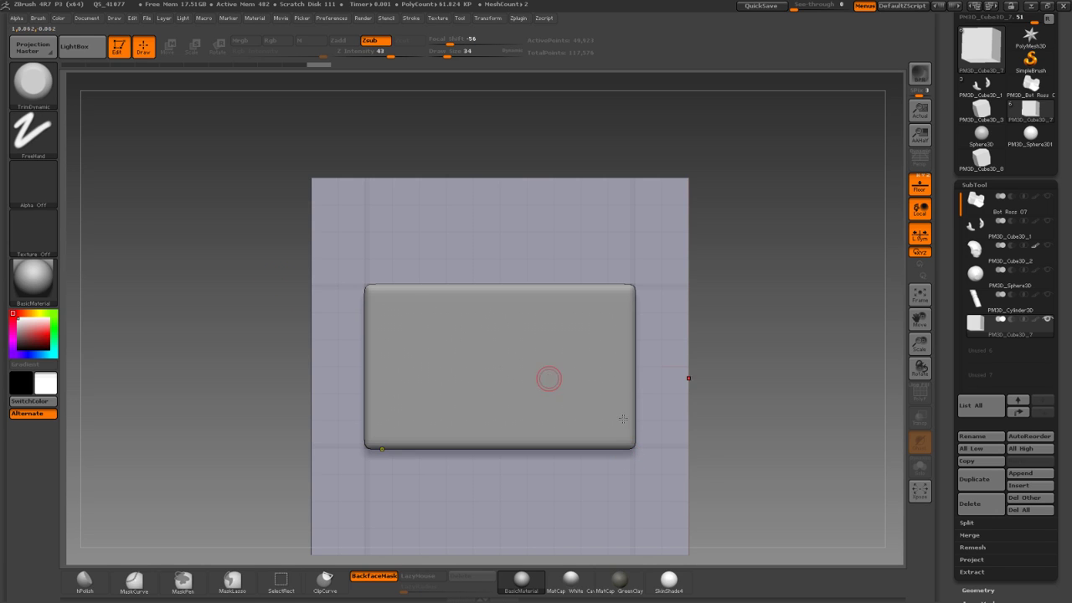
# Solo the cube, switch to MaskCurve and chamfer the front mask's top corners.
pyautogui.click(920, 470)
pyautogui.moveTo(854, 454)
pyautogui.mouseDown()
pyautogui.moveTo(783, 426)
pyautogui.moveTo(790, 343)
pyautogui.mouseUp()
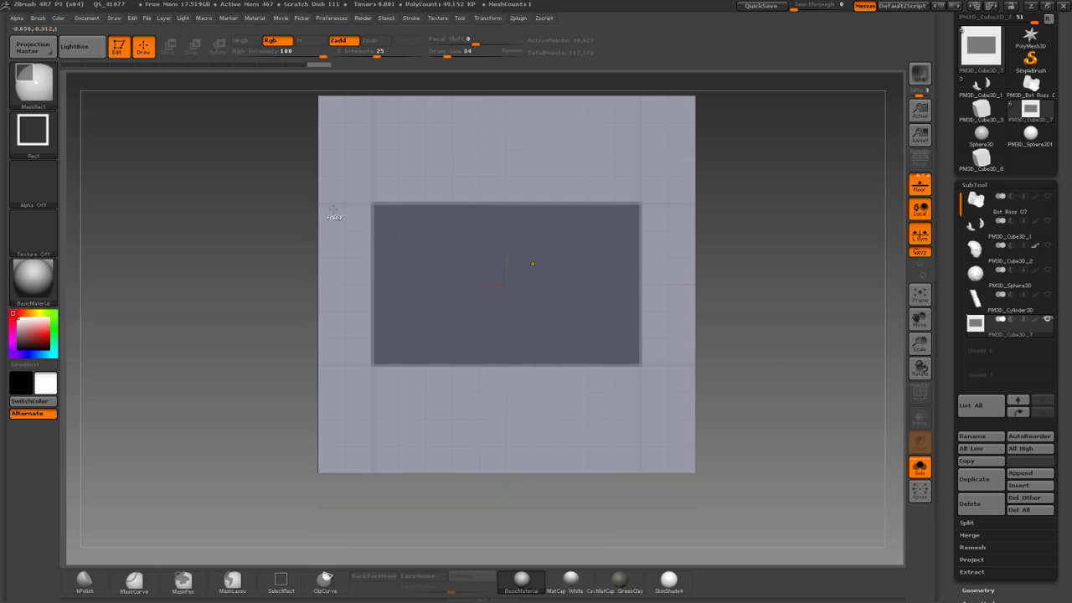
pyautogui.click(52, 84)
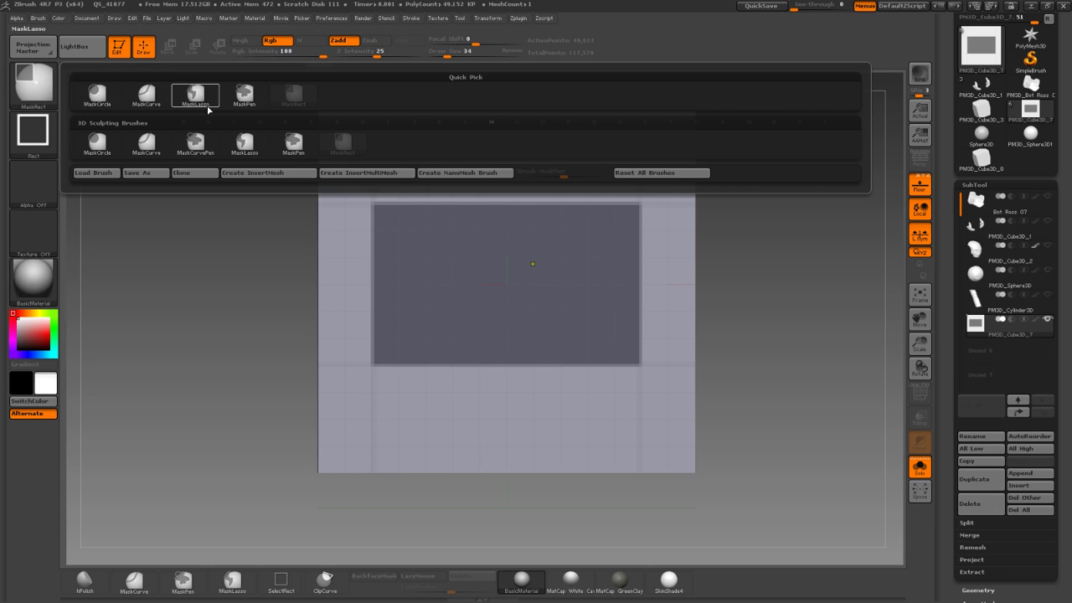
pyautogui.click(144, 95)
pyautogui.moveTo(368, 271)
pyautogui.keyDown('ctrl'); pyautogui.mouseDown()
pyautogui.moveTo(483, 149)
pyautogui.moveTo(507, 146)
pyautogui.mouseUp(); pyautogui.keyUp('ctrl')
pyautogui.moveTo(383, 212)
pyautogui.keyDown('ctrl'); pyautogui.mouseDown()
pyautogui.moveTo(582, 204)
pyautogui.moveTo(617, 215)
pyautogui.mouseUp(); pyautogui.keyUp('ctrl')
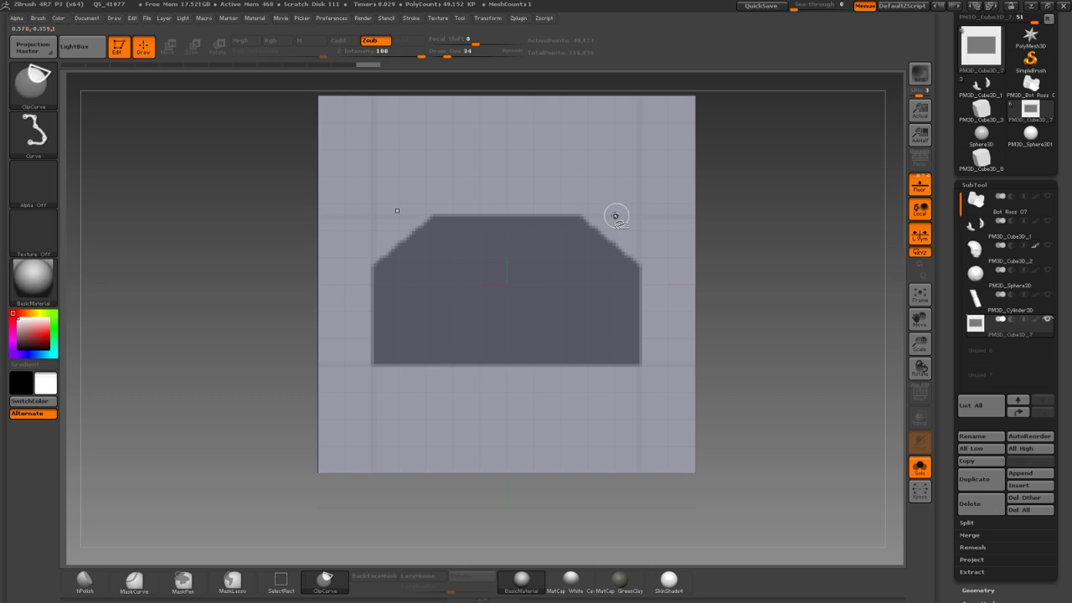
# Cut a central notch into the mask's top edge, undoing an extra angled cut.
pyautogui.keyDown('ctrl'); pyautogui.moveTo(674, 346); pyautogui.dragTo(254, 340); pyautogui.keyUp('ctrl')
pyautogui.moveTo(210, 261)
pyautogui.keyDown('alt'); pyautogui.mouseDown()
pyautogui.moveTo(225, 242)
pyautogui.moveTo(233, 256)
pyautogui.mouseUp(); pyautogui.keyUp('alt')
pyautogui.keyDown('ctrl'); pyautogui.moveTo(396, 273); pyautogui.dragTo(508, 272); pyautogui.keyUp('ctrl')
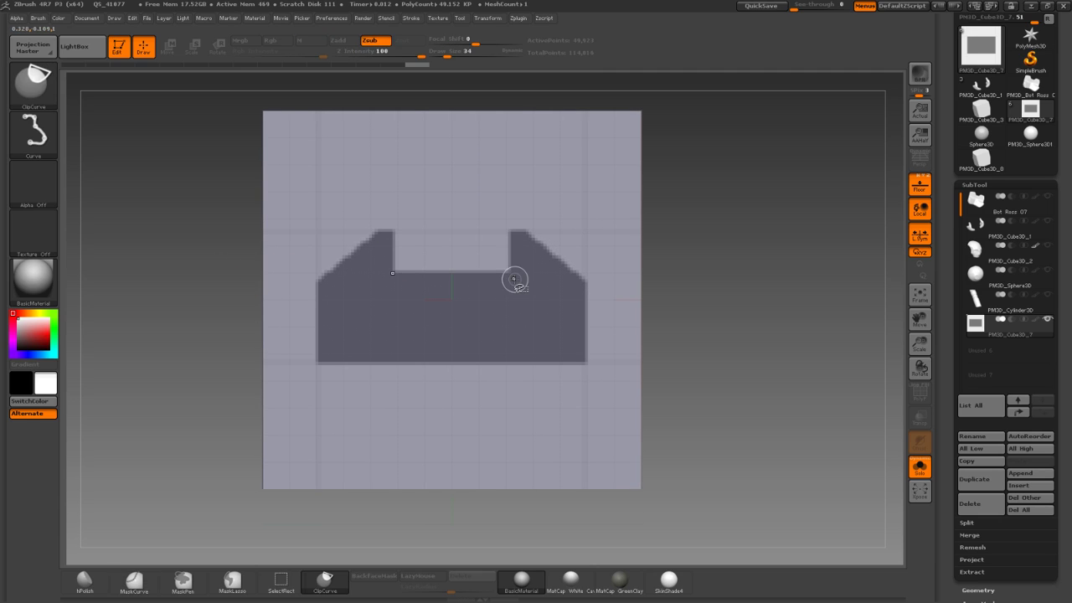
pyautogui.moveTo(194, 180)
pyautogui.keyDown('alt'); pyautogui.mouseDown()
pyautogui.moveTo(163, 184)
pyautogui.moveTo(182, 239)
pyautogui.mouseUp(); pyautogui.keyUp('alt')
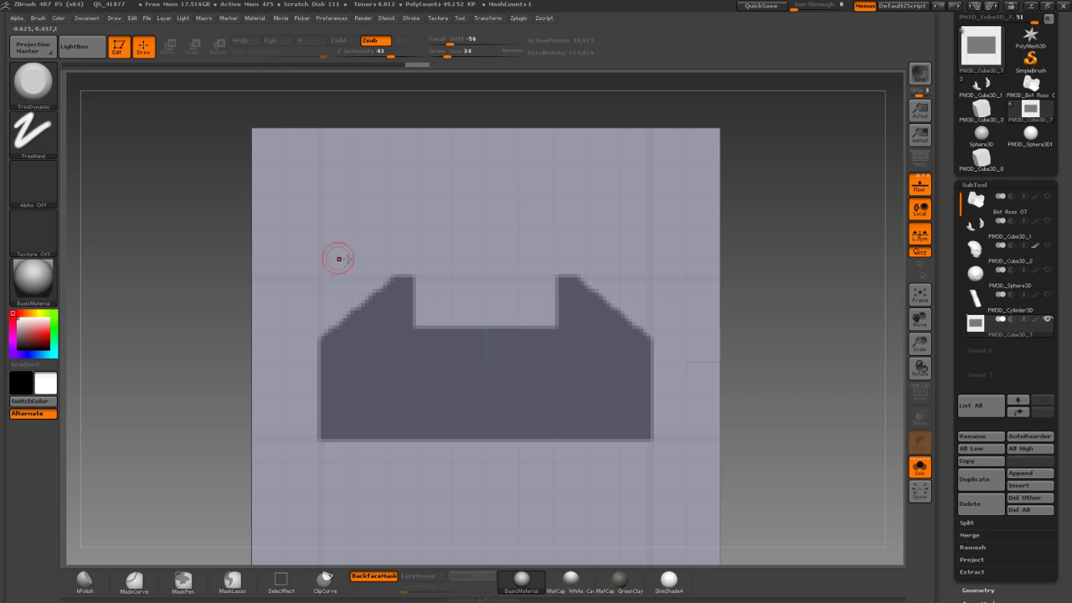
pyautogui.click(33, 84)
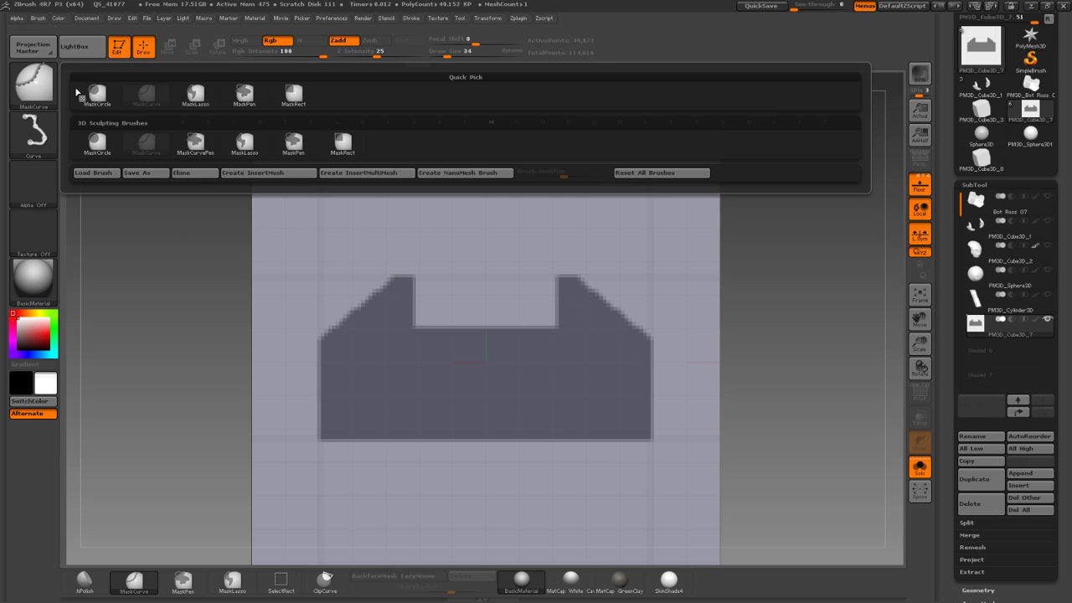
pyautogui.moveTo(412, 270)
pyautogui.keyDown('ctrl'); pyautogui.mouseDown()
pyautogui.moveTo(359, 258)
pyautogui.moveTo(329, 279)
pyautogui.mouseUp(); pyautogui.keyUp('ctrl')
pyautogui.keyDown('ctrl'); pyautogui.moveTo(310, 325); pyautogui.dragTo(324, 356); pyautogui.keyUp('ctrl')
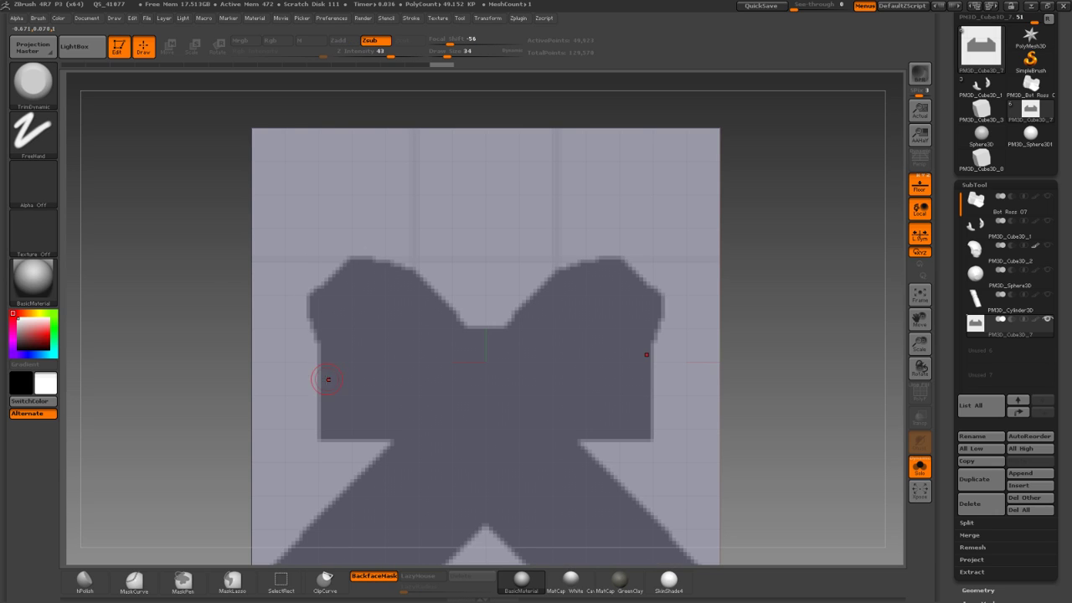
pyautogui.keyDown('alt'); pyautogui.moveTo(192, 246); pyautogui.dragTo(177, 216); pyautogui.keyUp('alt')
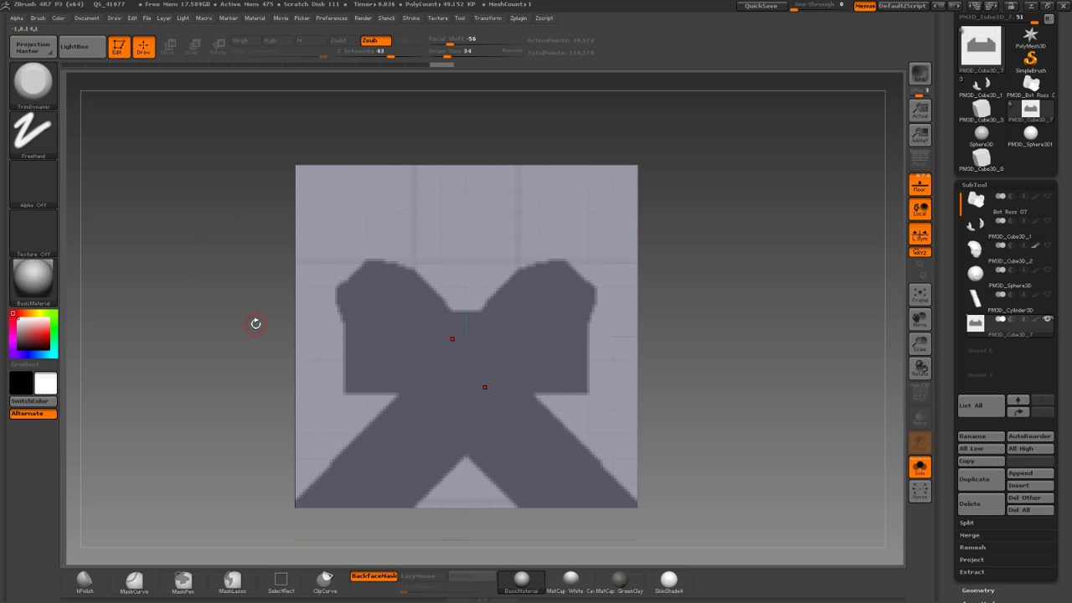
pyautogui.hotkey('ctrl', 'z')
pyautogui.keyDown('alt'); pyautogui.moveTo(235, 240); pyautogui.dragTo(280, 275); pyautogui.keyUp('alt')
pyautogui.keyDown('alt'); pyautogui.moveTo(191, 261); pyautogui.dragTo(220, 249); pyautogui.keyUp('alt')
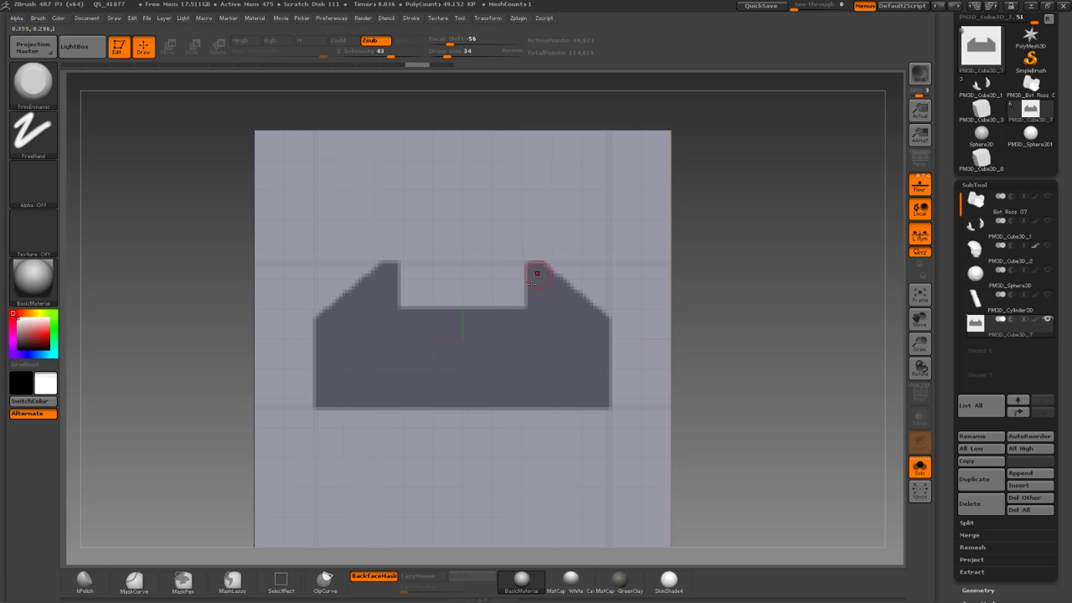
# Rotate the view to face the cube's side plane straight on.
pyautogui.moveTo(287, 279); pyautogui.dragTo(354, 316)
pyautogui.moveTo(252, 289); pyautogui.dragTo(197, 279)
pyautogui.keyDown('alt'); pyautogui.moveTo(270, 273); pyautogui.dragTo(161, 269); pyautogui.keyUp('alt')
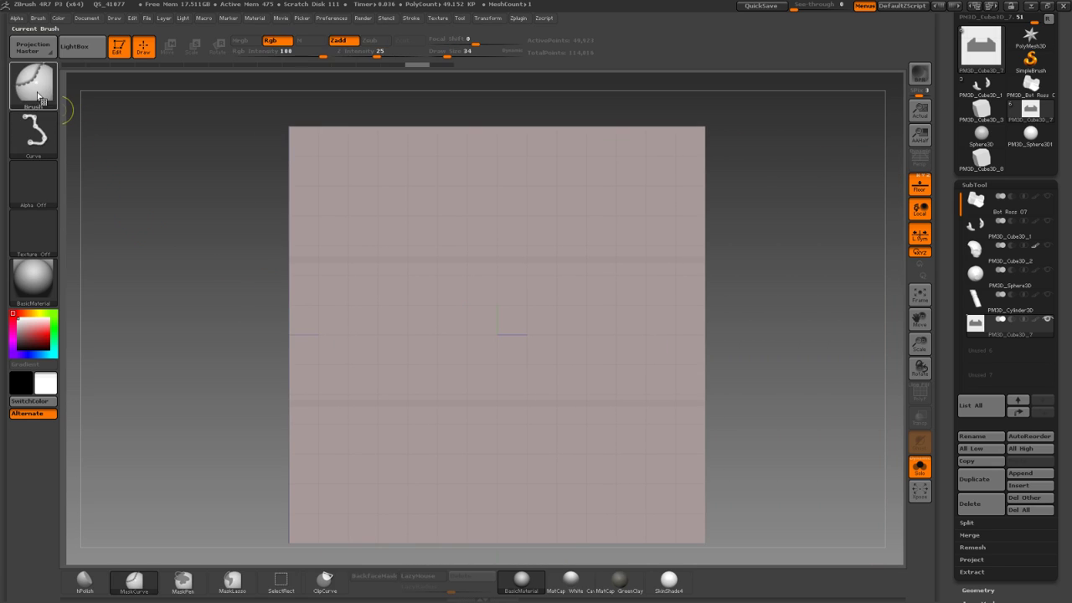
# Mask a large rectangle on the side plane with MaskRect.
pyautogui.click(40, 96)
pyautogui.click(291, 99)
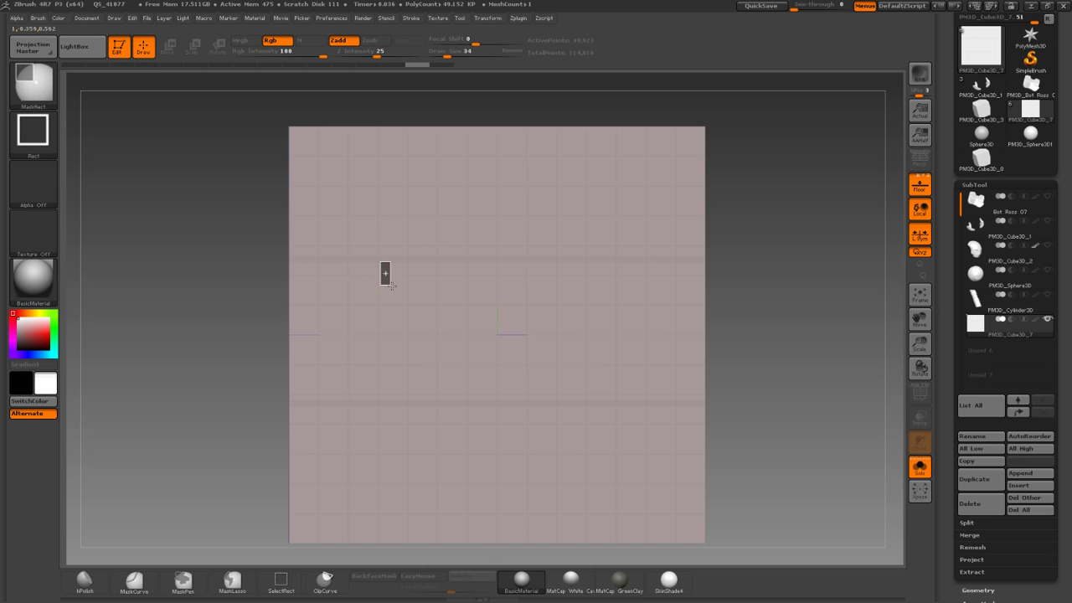
pyautogui.keyDown('ctrl'); pyautogui.moveTo(392, 286); pyautogui.dragTo(392, 282); pyautogui.keyUp('ctrl')
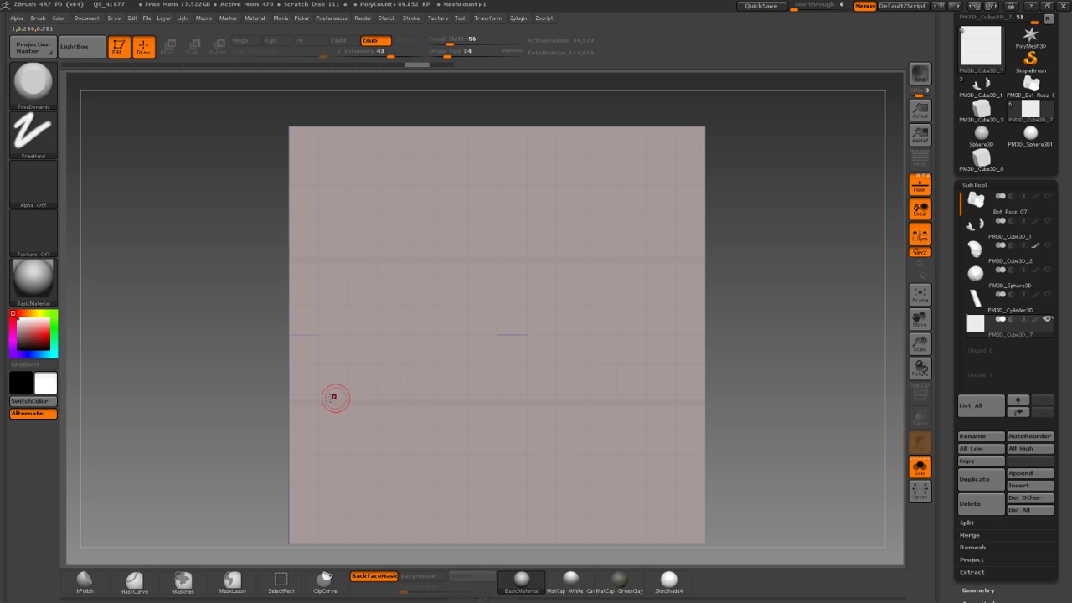
pyautogui.press('ctrl')
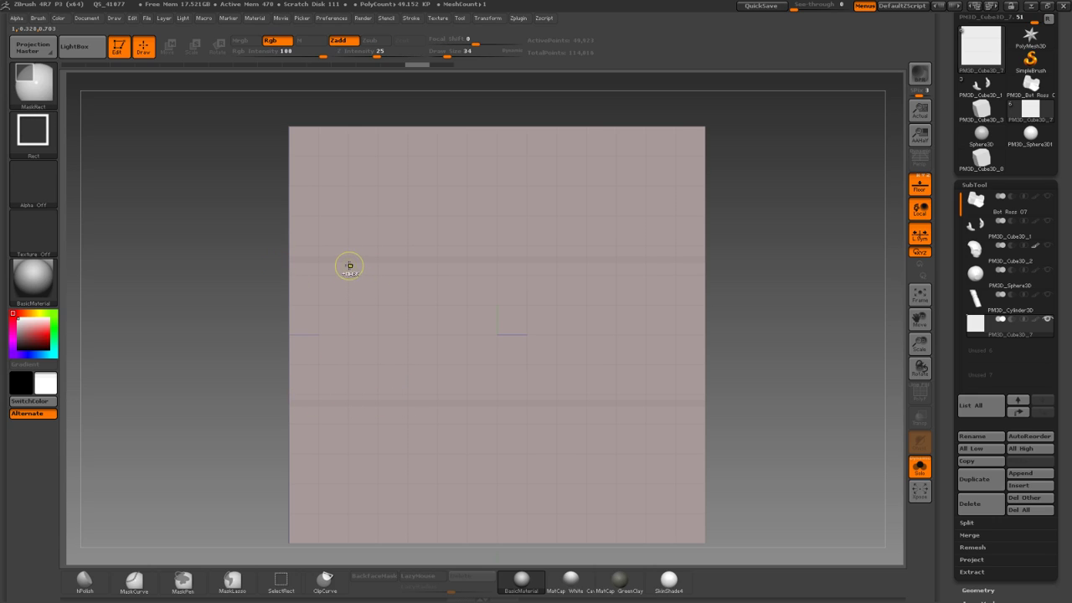
pyautogui.moveTo(348, 263)
pyautogui.keyDown('ctrl'); pyautogui.mouseDown()
pyautogui.moveTo(455, 376)
pyautogui.moveTo(614, 403)
pyautogui.mouseUp(); pyautogui.keyUp('ctrl')
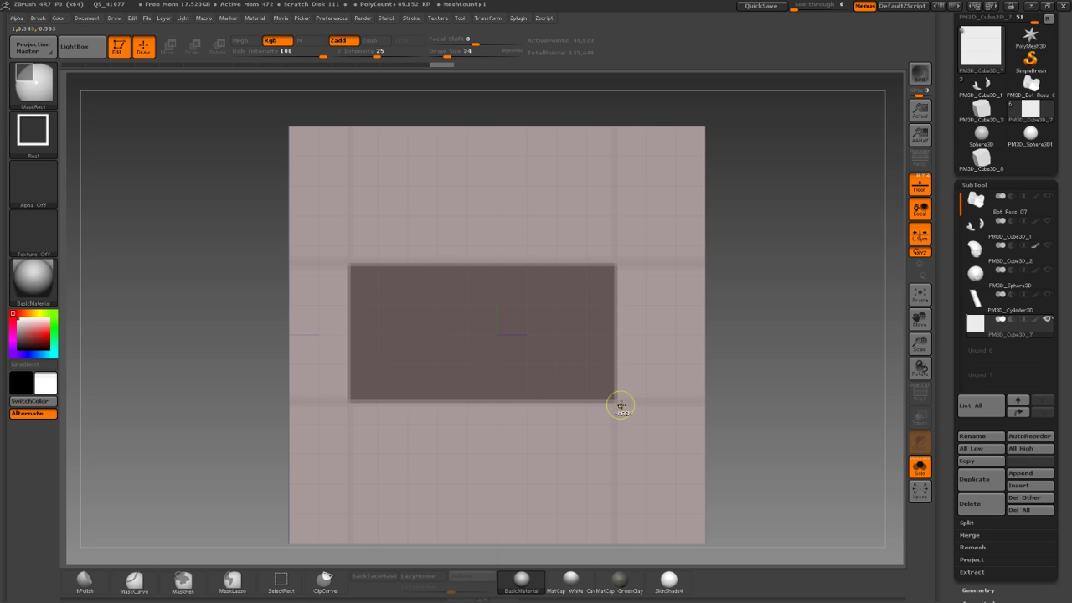
pyautogui.moveTo(212, 325); pyautogui.dragTo(271, 322)
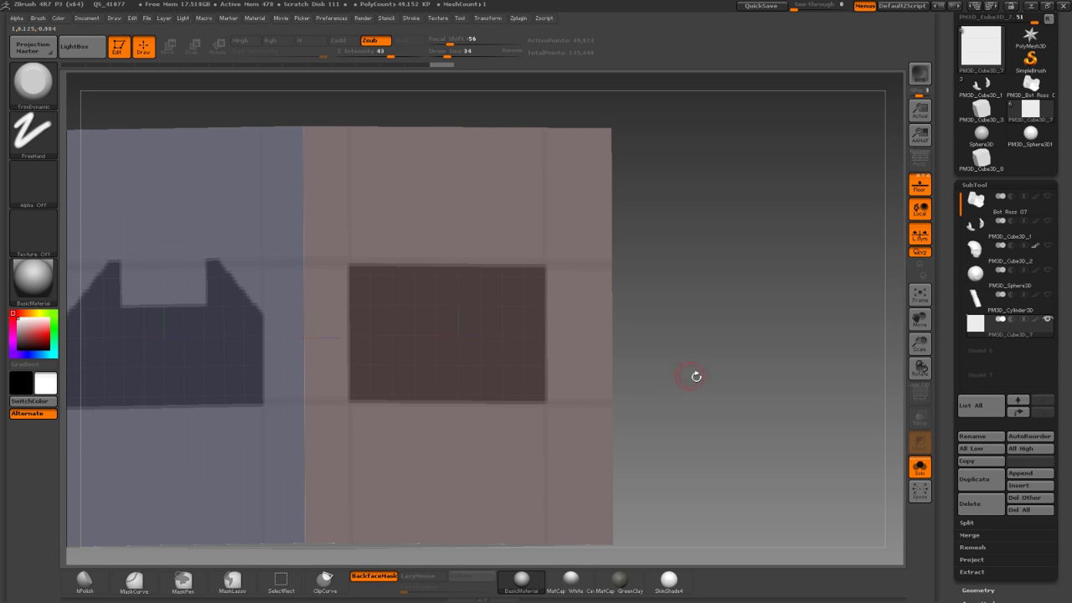
pyautogui.keyDown('shift'); pyautogui.moveTo(692, 375); pyautogui.dragTo(727, 375); pyautogui.keyUp('shift')
pyautogui.keyDown('ctrl'); pyautogui.click(99, 90); pyautogui.keyUp('ctrl')
pyautogui.keyDown('ctrl'); pyautogui.click(115, 112); pyautogui.keyUp('ctrl')
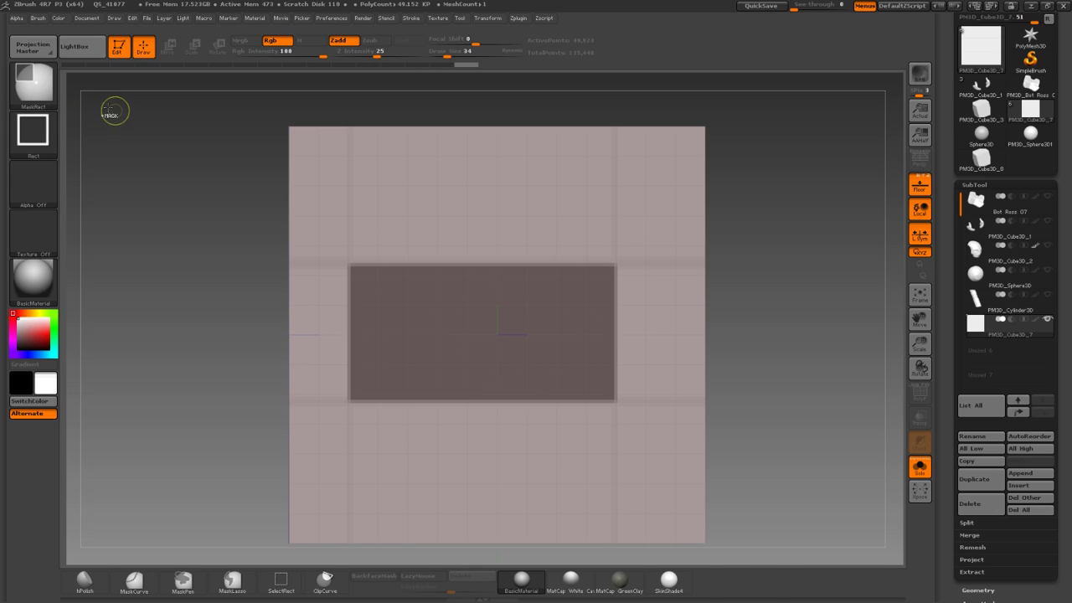
pyautogui.click(32, 72)
pyautogui.click(134, 80)
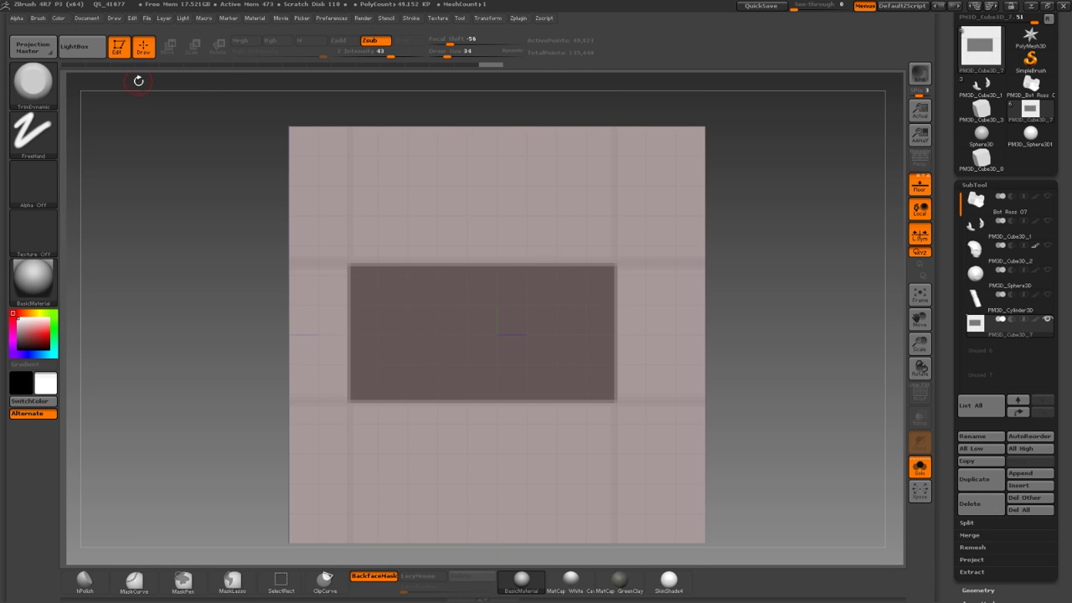
# Slope the side mask's top-right corner with a MaskCurve cut.
pyautogui.keyDown('ctrl'); pyautogui.click(38, 85); pyautogui.keyUp('ctrl')
pyautogui.click(143, 99)
pyautogui.keyDown('ctrl'); pyautogui.moveTo(526, 248); pyautogui.dragTo(662, 383); pyautogui.keyUp('ctrl')
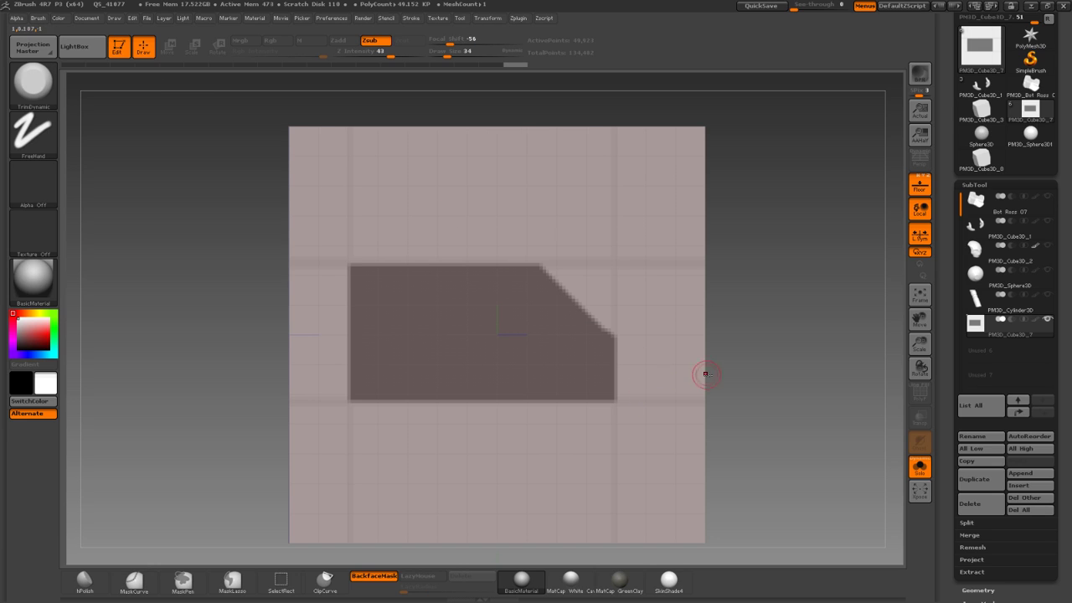
pyautogui.moveTo(757, 408); pyautogui.dragTo(745, 387)
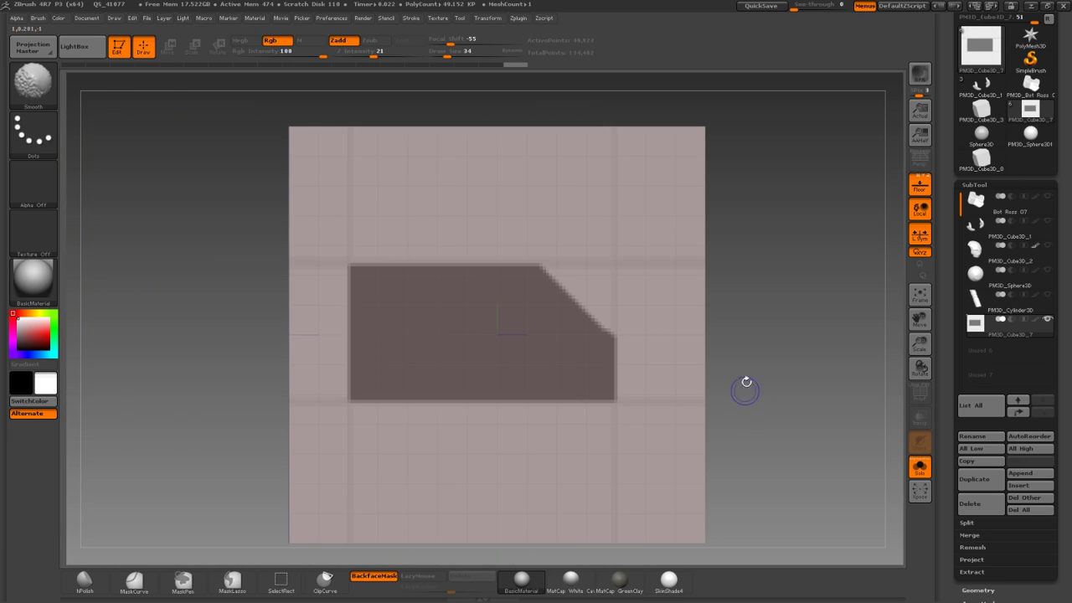
pyautogui.moveTo(524, 250)
pyautogui.keyDown('ctrl'); pyautogui.mouseDown()
pyautogui.moveTo(709, 395)
pyautogui.moveTo(697, 417)
pyautogui.moveTo(744, 393)
pyautogui.moveTo(650, 370)
pyautogui.mouseUp(); pyautogui.keyUp('ctrl')
# Unmask a rectangular notch in the side mask's top edge with MaskRect.
pyautogui.press('ctrl')
pyautogui.keyDown('ctrl'); pyautogui.click(23, 67); pyautogui.keyUp('ctrl')
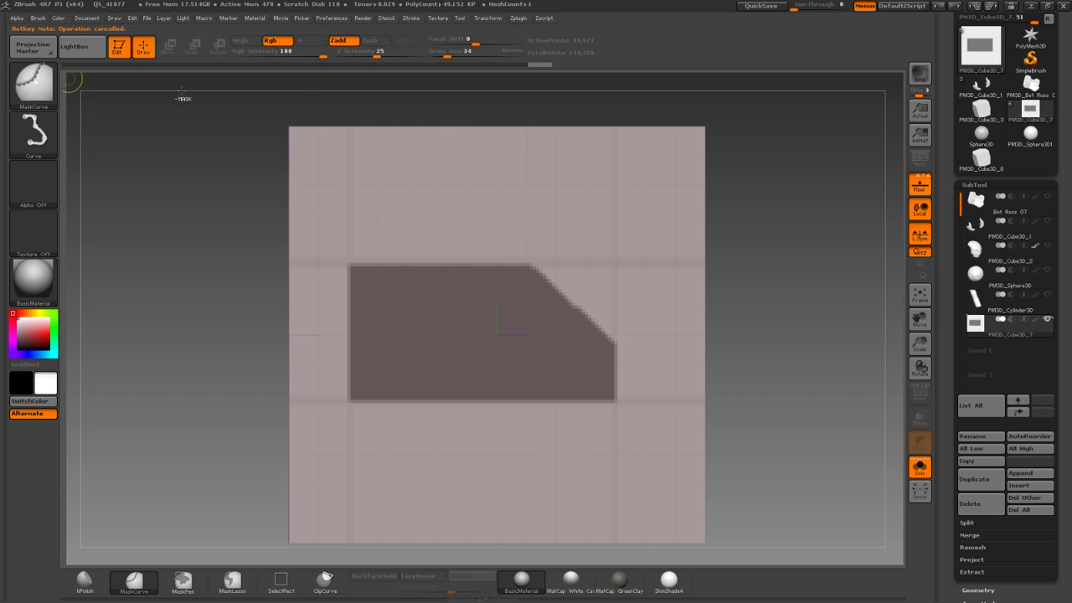
pyautogui.click(48, 92)
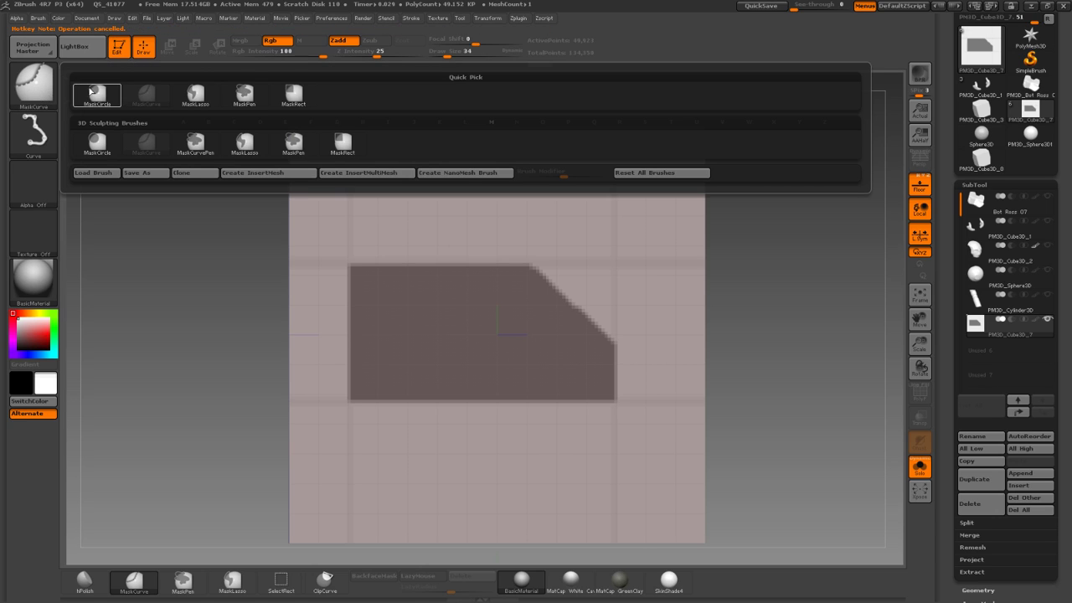
pyautogui.click(249, 97)
pyautogui.moveTo(370, 233)
pyautogui.mouseDown()
pyautogui.moveTo(438, 273)
pyautogui.moveTo(521, 299)
pyautogui.mouseUp()
pyautogui.hotkey('ctrl', 'z')
pyautogui.keyDown('ctrl'); pyautogui.moveTo(395, 254); pyautogui.dragTo(505, 295); pyautogui.keyUp('ctrl')
pyautogui.moveTo(711, 343)
pyautogui.mouseDown()
pyautogui.moveTo(802, 356)
pyautogui.moveTo(714, 352)
pyautogui.mouseUp()
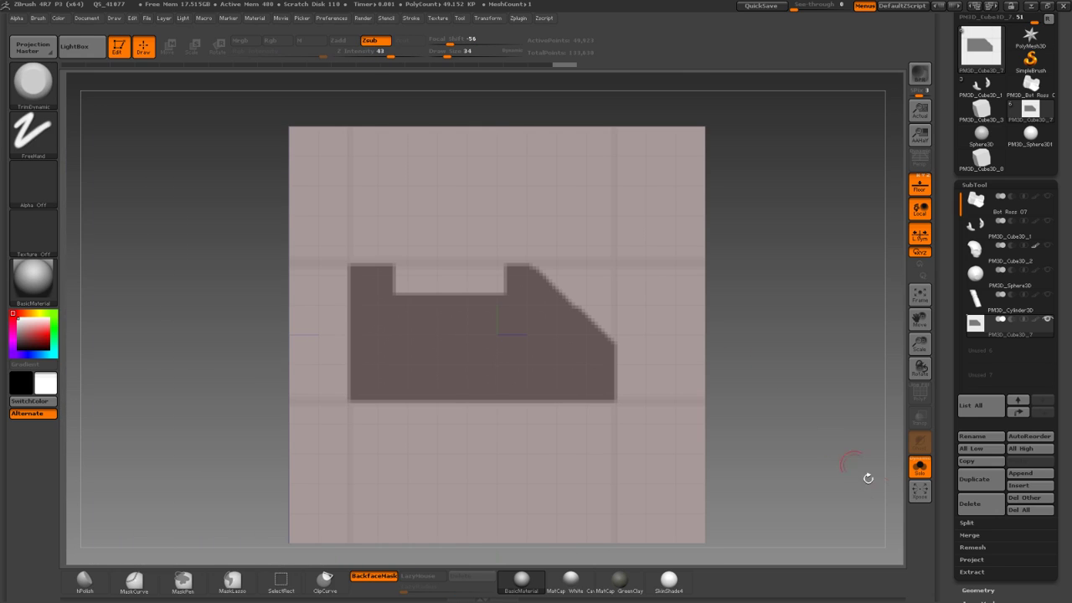
# Turn off Solo and orbit to inspect the shaded bracket from several angles.
pyautogui.click(918, 466)
pyautogui.moveTo(717, 366); pyautogui.dragTo(803, 348)
pyautogui.moveTo(638, 372); pyautogui.dragTo(771, 345)
pyautogui.moveTo(683, 337); pyautogui.dragTo(668, 299)
pyautogui.moveTo(727, 313); pyautogui.dragTo(765, 316)
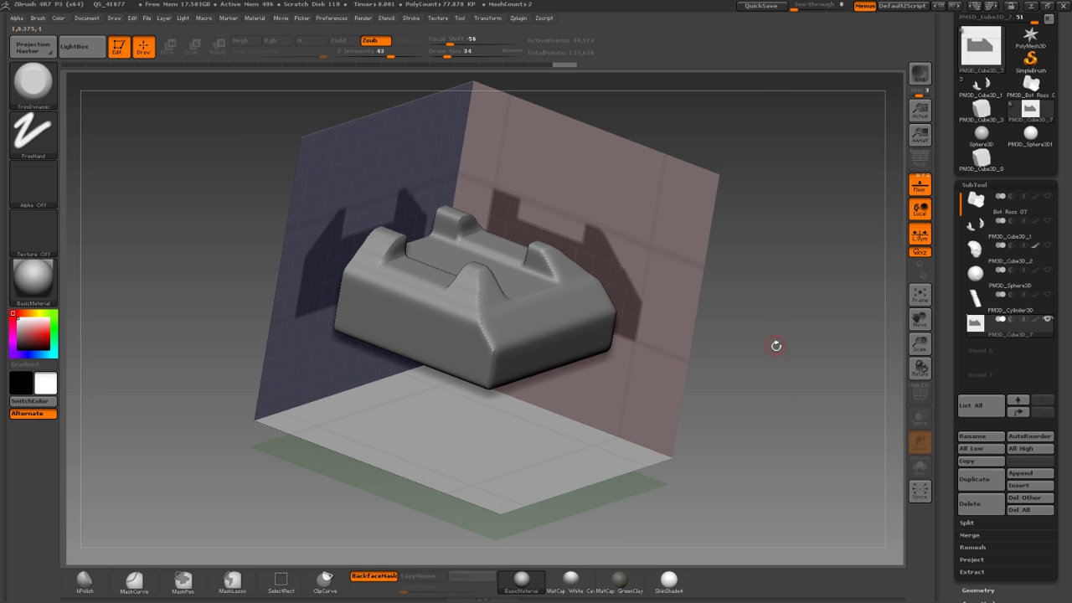
pyautogui.moveTo(782, 358); pyautogui.dragTo(779, 252)
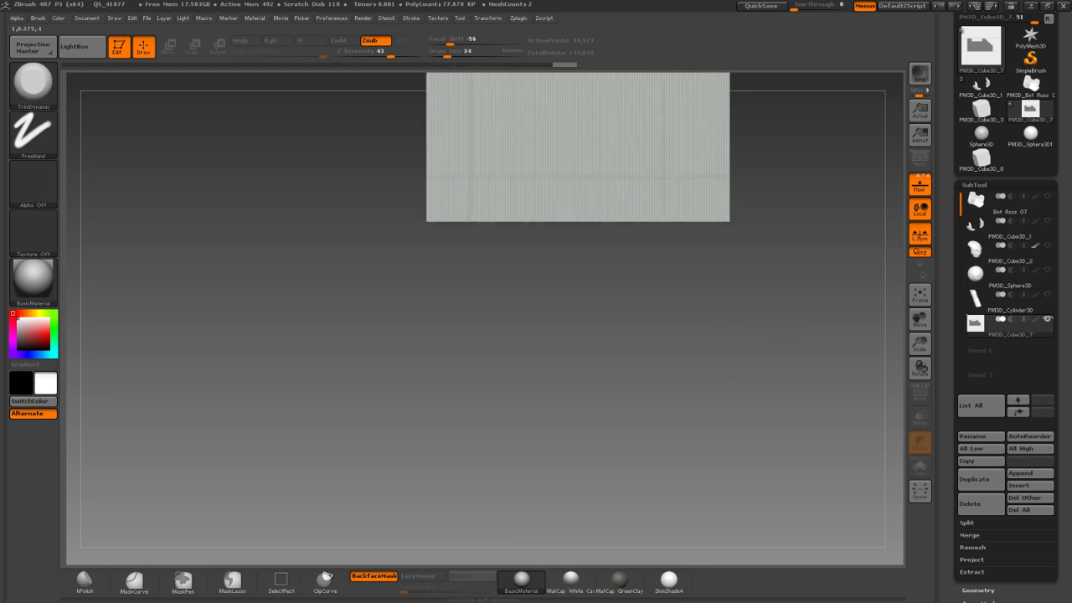
pyautogui.keyDown('alt'); pyautogui.moveTo(769, 332); pyautogui.dragTo(633, 501); pyautogui.keyUp('alt')
pyautogui.keyDown('alt'); pyautogui.moveTo(679, 438); pyautogui.dragTo(661, 494); pyautogui.keyUp('alt')
pyautogui.moveTo(251, 207)
pyautogui.mouseDown()
pyautogui.moveTo(280, 315)
pyautogui.moveTo(312, 368)
pyautogui.moveTo(293, 335)
pyautogui.moveTo(283, 244)
pyautogui.moveTo(529, 335)
pyautogui.mouseUp()
pyautogui.moveTo(653, 360); pyautogui.dragTo(667, 456)
pyautogui.keyDown('alt'); pyautogui.moveTo(653, 328); pyautogui.dragTo(634, 477); pyautogui.keyUp('alt')
pyautogui.moveTo(670, 461); pyautogui.dragTo(651, 368)
# Mask a rectangle on the bottom plane and cut a narrow slot out of it.
pyautogui.moveTo(426, 304)
pyautogui.keyDown('shift'); pyautogui.mouseDown()
pyautogui.moveTo(421, 377)
pyautogui.moveTo(468, 232)
pyautogui.moveTo(489, 201)
pyautogui.mouseUp(); pyautogui.keyUp('shift')
pyautogui.keyDown('ctrl'); pyautogui.moveTo(494, 172); pyautogui.dragTo(478, 186); pyautogui.keyUp('ctrl')
pyautogui.keyDown('ctrl'); pyautogui.moveTo(230, 288); pyautogui.dragTo(438, 476); pyautogui.keyUp('ctrl')
pyautogui.moveTo(582, 399)
pyautogui.mouseDown()
pyautogui.moveTo(582, 529)
pyautogui.moveTo(572, 461)
pyautogui.moveTo(504, 471)
pyautogui.moveTo(555, 390)
pyautogui.moveTo(549, 473)
pyautogui.moveTo(548, 316)
pyautogui.mouseUp()
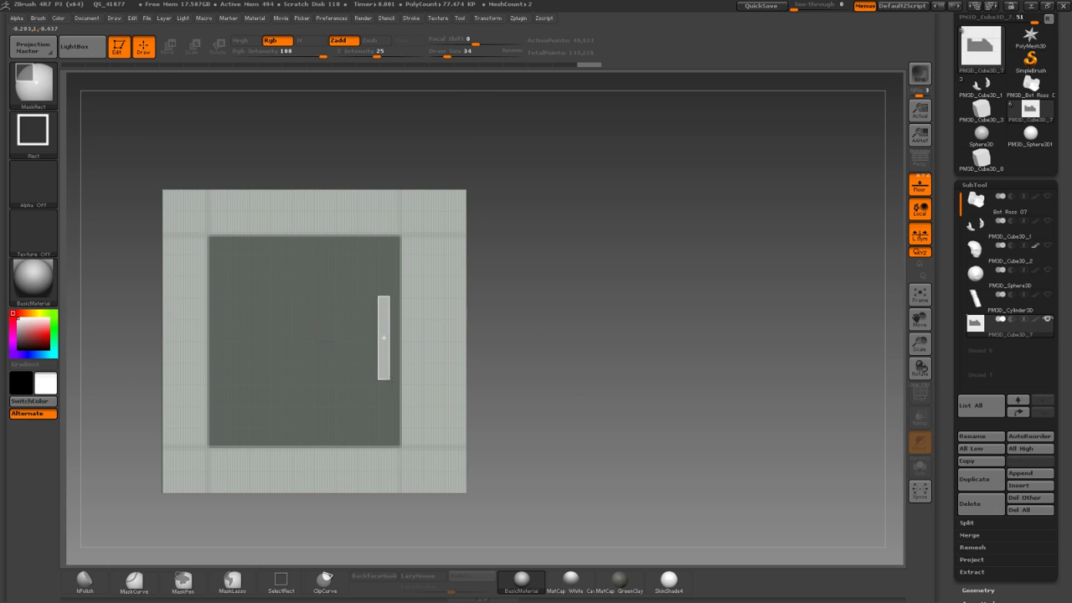
pyautogui.keyDown('ctrl'); pyautogui.keyDown('alt'); pyautogui.moveTo(389, 378); pyautogui.dragTo(392, 386); pyautogui.keyUp('alt'); pyautogui.keyUp('ctrl')
# Orbit to check the slotted bracket from the top, front and side.
pyautogui.moveTo(546, 364)
pyautogui.mouseDown()
pyautogui.moveTo(548, 461)
pyautogui.moveTo(535, 513)
pyautogui.moveTo(570, 438)
pyautogui.moveTo(585, 458)
pyautogui.moveTo(589, 353)
pyautogui.mouseUp()
pyautogui.keyDown('shift'); pyautogui.moveTo(361, 424); pyautogui.dragTo(356, 272); pyautogui.keyUp('shift')
pyautogui.keyDown('shift'); pyautogui.moveTo(243, 216); pyautogui.dragTo(479, 218); pyautogui.keyUp('shift')
pyautogui.keyDown('alt'); pyautogui.moveTo(498, 262); pyautogui.dragTo(547, 295); pyautogui.keyUp('alt')
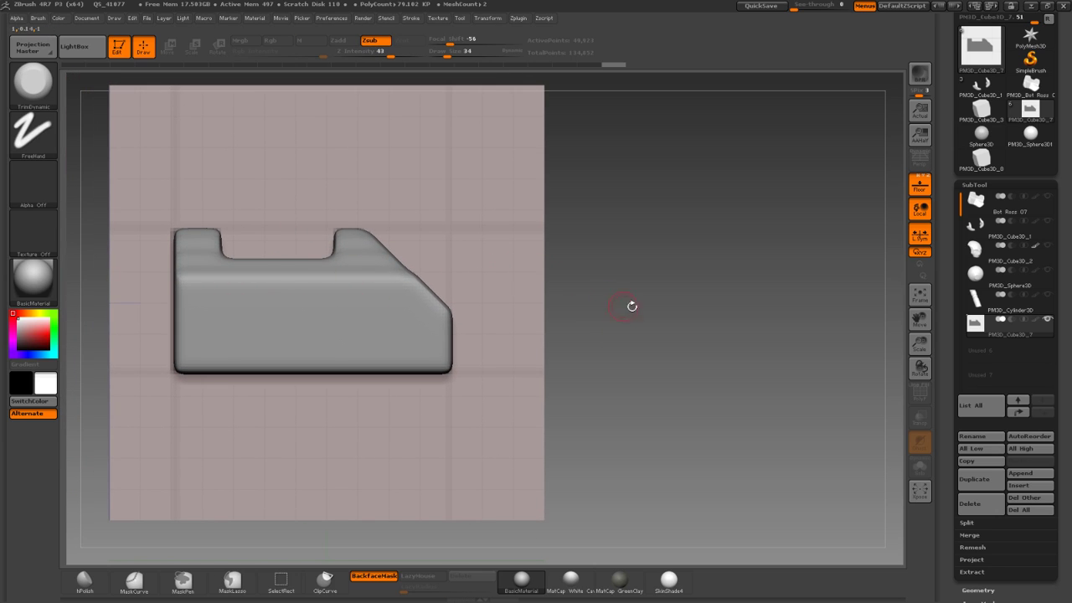
pyautogui.keyDown('alt'); pyautogui.moveTo(627, 306); pyautogui.dragTo(636, 296); pyautogui.keyUp('alt')
# Switch off ShadowBox to keep the bracket as a standalone DynaMesh mesh.
pyautogui.click(979, 589)
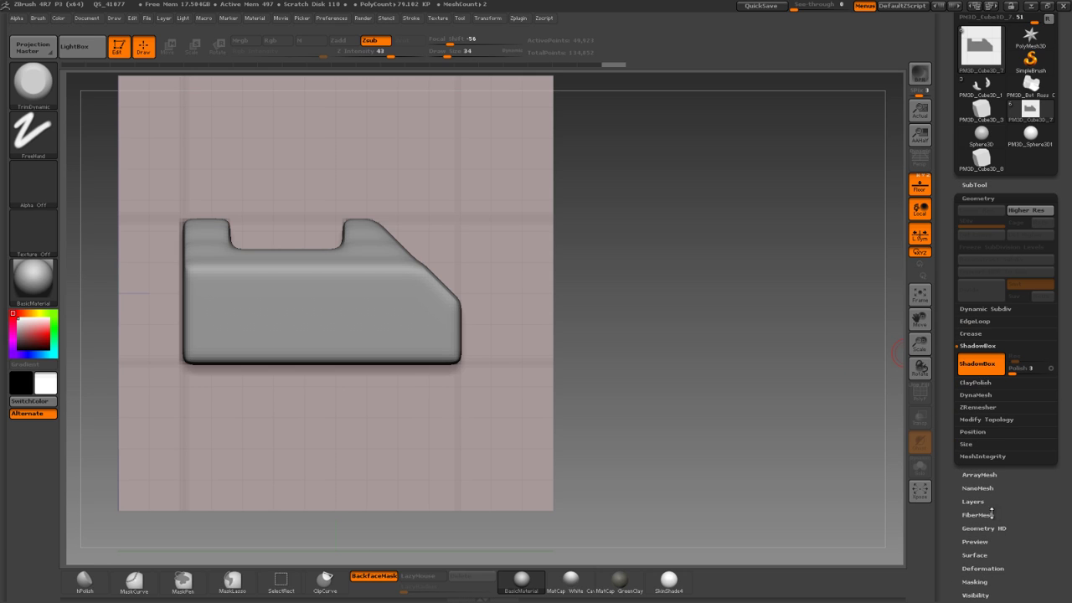
pyautogui.click(976, 363)
pyautogui.moveTo(708, 387); pyautogui.dragTo(715, 333)
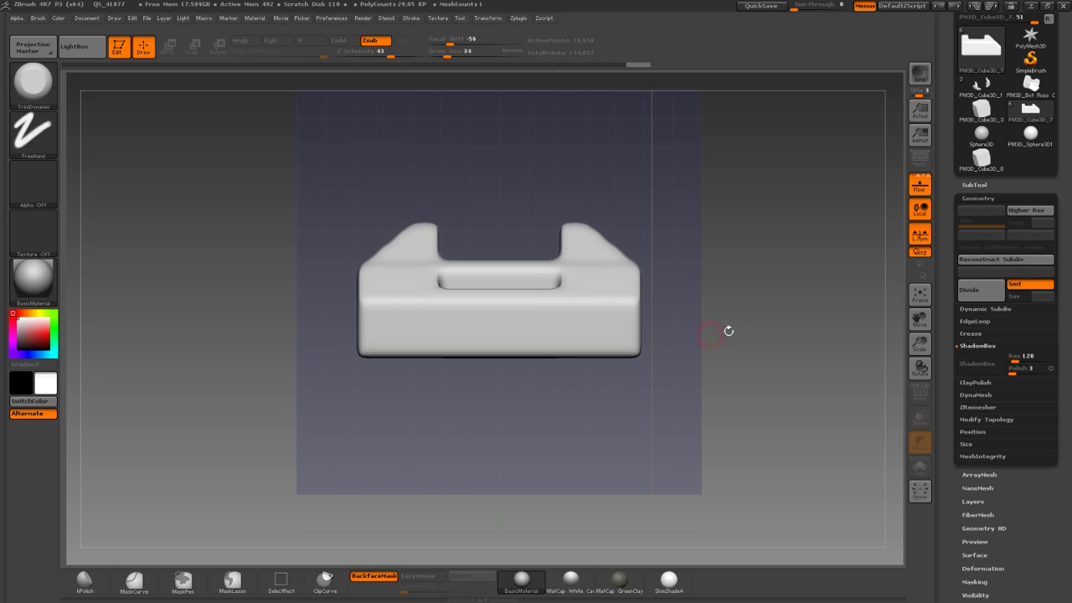
pyautogui.click(975, 394)
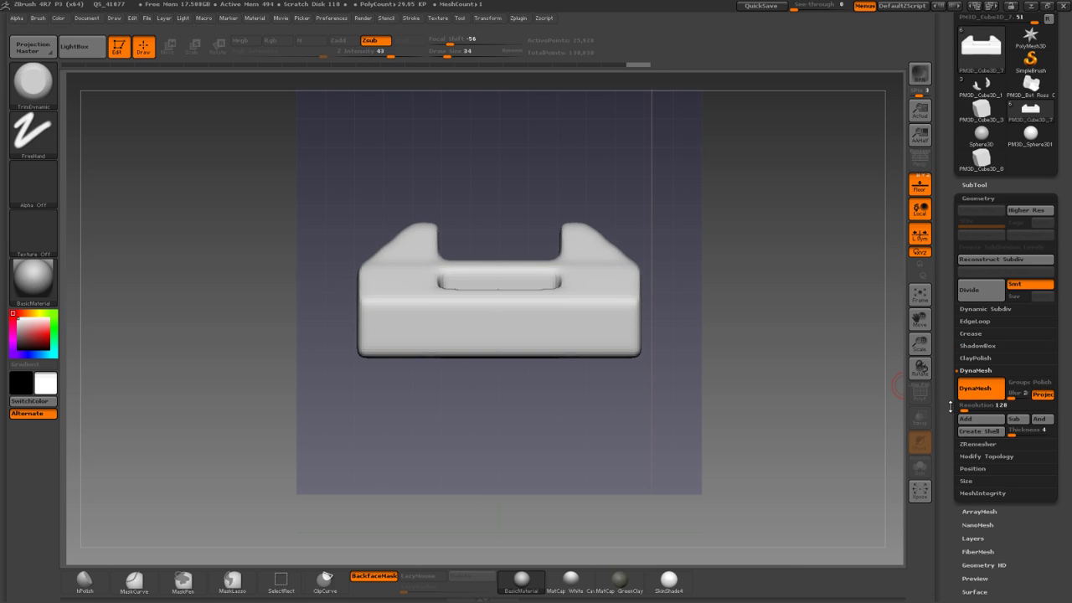
pyautogui.keyDown('alt'); pyautogui.moveTo(784, 414); pyautogui.dragTo(788, 397); pyautogui.keyUp('alt')
pyautogui.moveTo(769, 383); pyautogui.dragTo(793, 422)
pyautogui.keyDown('shift'); pyautogui.moveTo(556, 467); pyautogui.dragTo(548, 426); pyautogui.keyUp('shift')
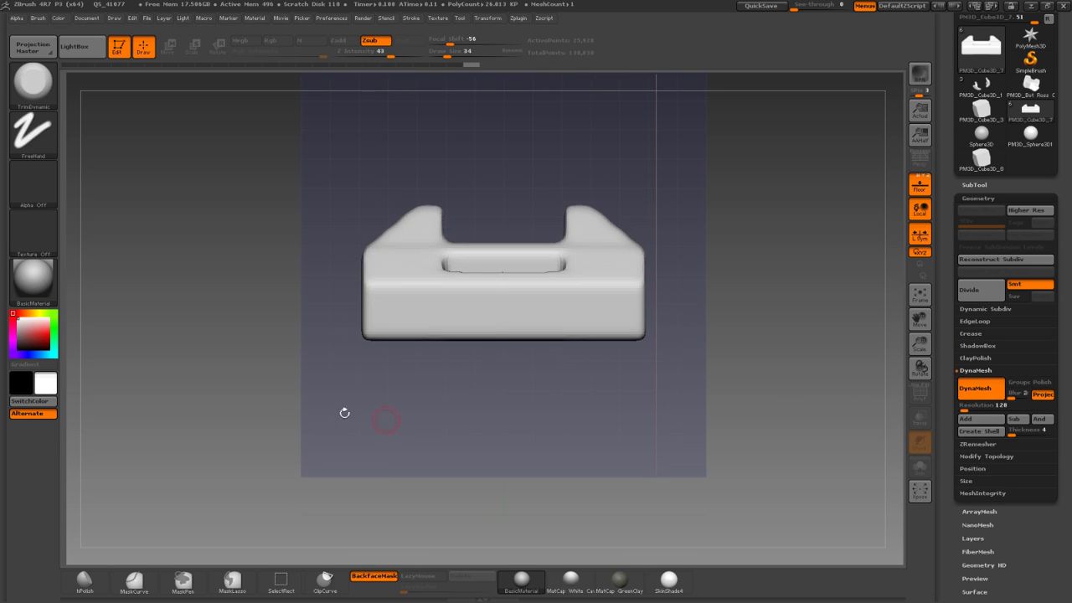
pyautogui.keyDown('alt'); pyautogui.moveTo(355, 409); pyautogui.dragTo(360, 437); pyautogui.keyUp('alt')
# Hide the floor grid and ClipCurve the bracket's left side and upper-left corner straight.
pyautogui.hotkey('shift', 'p')
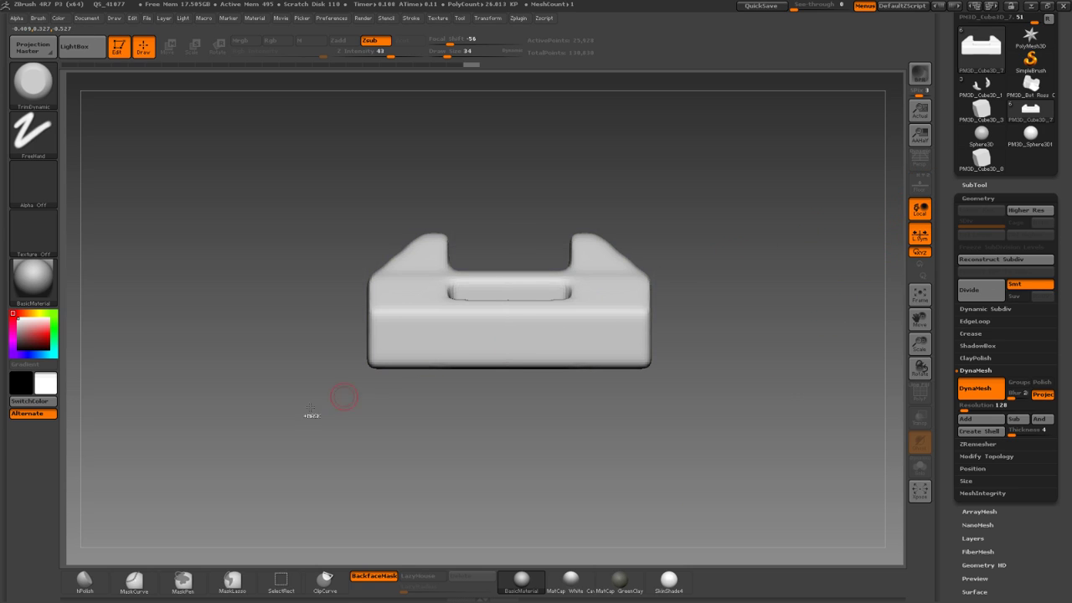
pyautogui.keyDown('ctrl'); pyautogui.keyDown('shift'); pyautogui.moveTo(372, 388); pyautogui.dragTo(377, 188); pyautogui.keyUp('shift'); pyautogui.keyUp('ctrl')
pyautogui.keyDown('ctrl'); pyautogui.keyDown('shift'); pyautogui.moveTo(360, 282); pyautogui.dragTo(499, 187); pyautogui.keyUp('shift'); pyautogui.keyUp('ctrl')
# Finish the angled top clip, then ClipRect away a rectangle over the bracket's top.
pyautogui.keyDown('ctrl'); pyautogui.keyDown('shift'); pyautogui.moveTo(499, 237); pyautogui.dragTo(478, 239); pyautogui.keyUp('shift'); pyautogui.keyUp('ctrl')
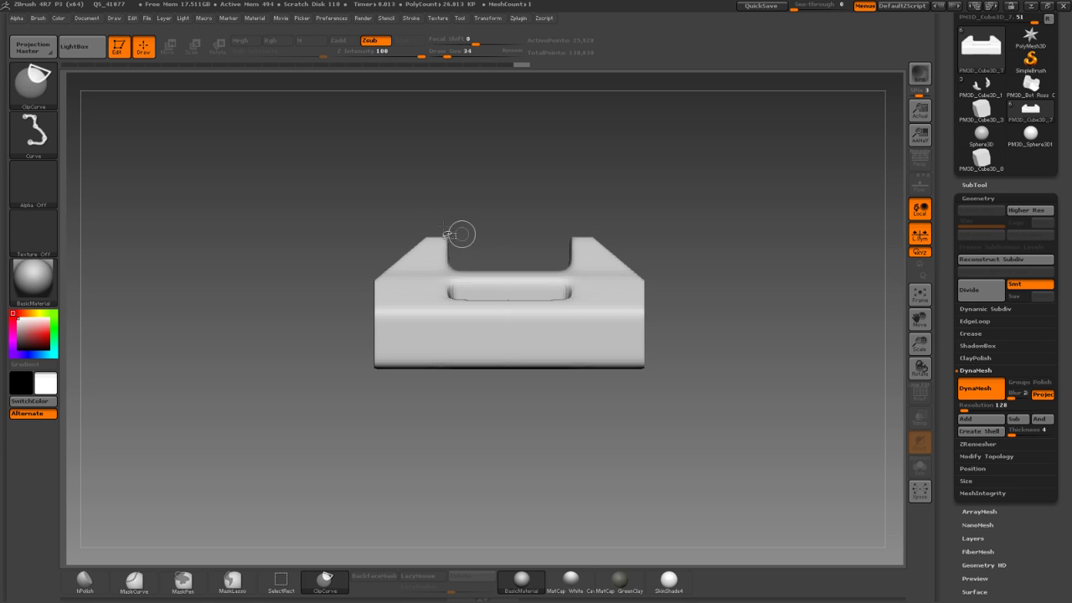
pyautogui.press('b')
pyautogui.press('c')
pyautogui.press('r')
pyautogui.keyDown('ctrl'); pyautogui.keyDown('shift'); pyautogui.moveTo(438, 210); pyautogui.dragTo(512, 265); pyautogui.keyUp('shift'); pyautogui.keyUp('ctrl')
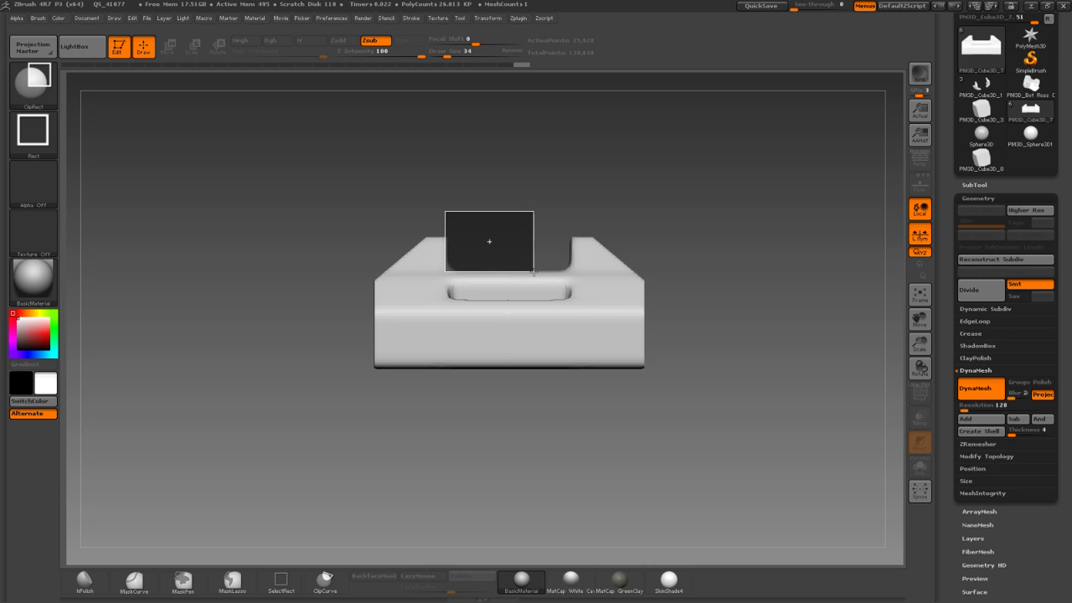
pyautogui.keyDown('ctrl'); pyautogui.keyDown('shift'); pyautogui.moveTo(536, 272); pyautogui.dragTo(535, 273); pyautogui.keyUp('shift'); pyautogui.keyUp('ctrl')
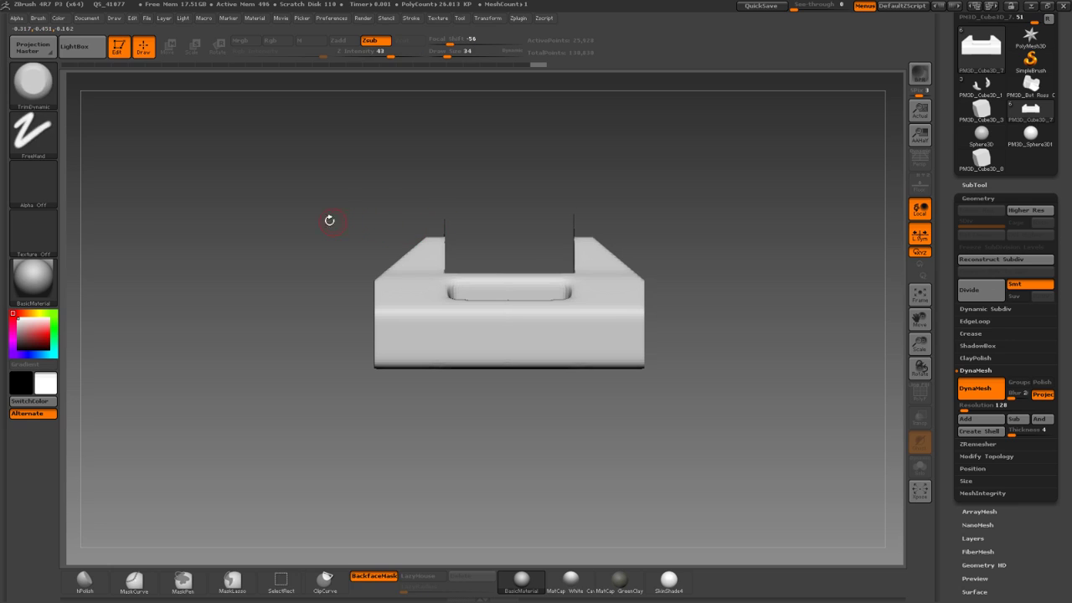
pyautogui.moveTo(156, 146)
pyautogui.mouseDown()
pyautogui.moveTo(234, 180)
pyautogui.moveTo(184, 159)
pyautogui.moveTo(225, 221)
pyautogui.mouseUp()
pyautogui.moveTo(110, 133)
pyautogui.mouseDown()
pyautogui.moveTo(197, 170)
pyautogui.moveTo(175, 170)
pyautogui.mouseUp()
# Try a line mask across the bracket, then undo the bad cut.
pyautogui.keyDown('ctrl'); pyautogui.click(46, 95); pyautogui.keyUp('ctrl')
pyautogui.click(138, 94)
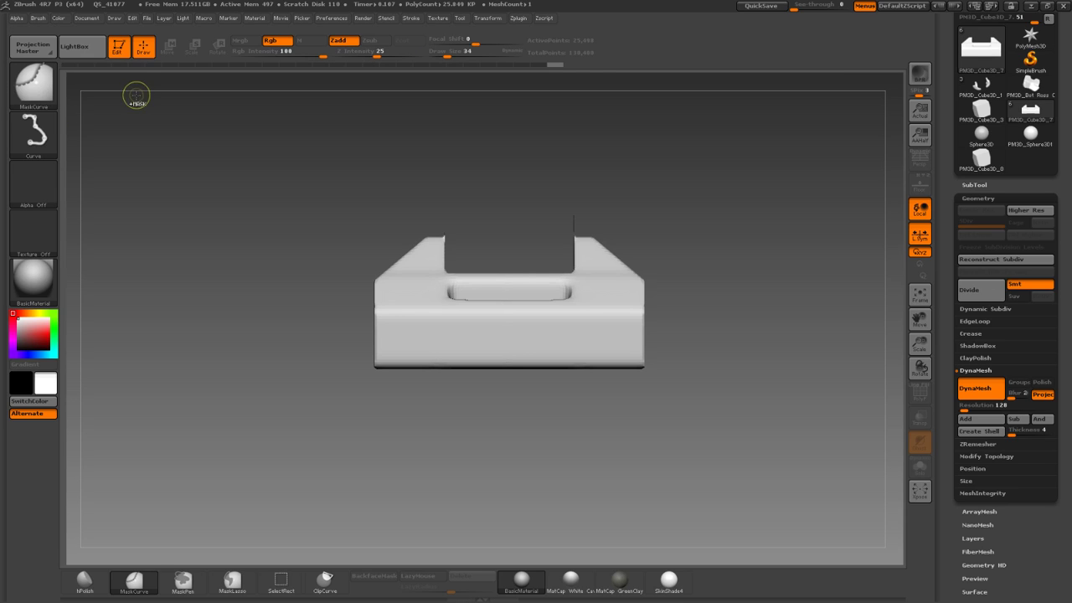
pyautogui.moveTo(347, 228)
pyautogui.keyDown('ctrl'); pyautogui.mouseDown()
pyautogui.moveTo(539, 242)
pyautogui.moveTo(555, 222)
pyautogui.moveTo(545, 237)
pyautogui.mouseUp(); pyautogui.keyUp('ctrl')
pyautogui.moveTo(371, 244)
pyautogui.mouseDown()
pyautogui.moveTo(601, 223)
pyautogui.moveTo(600, 126)
pyautogui.mouseUp()
pyautogui.hotkey('ctrl', 'z')
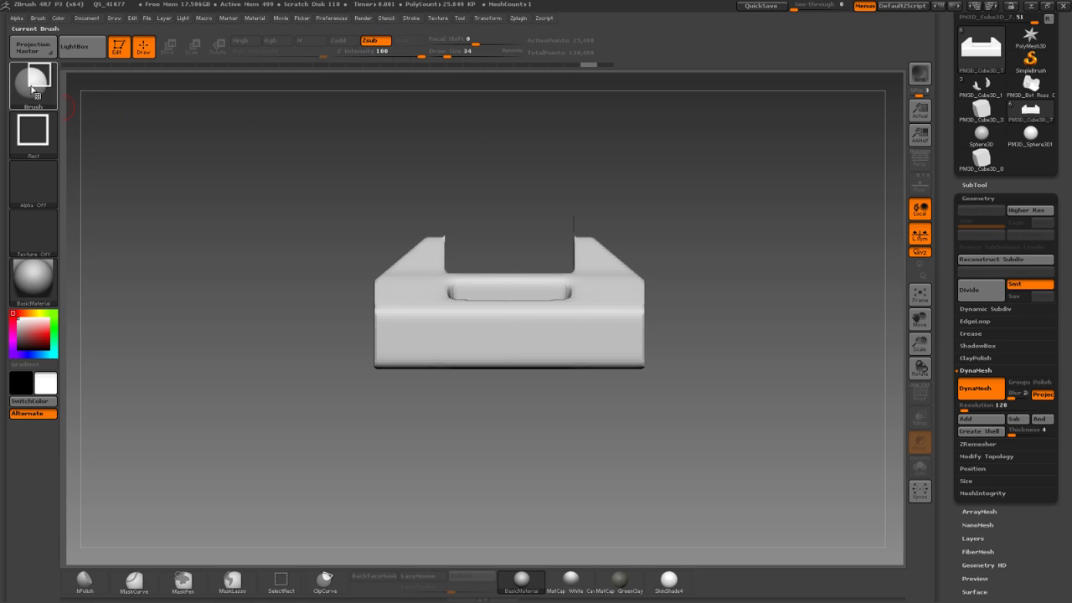
# With ClipCurve, trim the top, chamfer the upper-right corner and cut the right end straight.
pyautogui.keyDown('ctrl'); pyautogui.keyDown('shift'); pyautogui.click(33, 92); pyautogui.keyUp('shift'); pyautogui.keyUp('ctrl')
pyautogui.keyDown('ctrl'); pyautogui.keyDown('shift'); pyautogui.click(150, 99); pyautogui.keyUp('shift'); pyautogui.keyUp('ctrl')
pyautogui.moveTo(389, 220)
pyautogui.keyDown('ctrl'); pyautogui.keyDown('shift'); pyautogui.mouseDown()
pyautogui.moveTo(651, 216)
pyautogui.moveTo(661, 237)
pyautogui.mouseUp(); pyautogui.keyUp('shift'); pyautogui.keyUp('ctrl')
pyautogui.moveTo(351, 237)
pyautogui.mouseDown()
pyautogui.moveTo(326, 228)
pyautogui.moveTo(346, 216)
pyautogui.mouseUp()
pyautogui.moveTo(415, 229)
pyautogui.keyDown('ctrl'); pyautogui.keyDown('shift'); pyautogui.mouseDown()
pyautogui.moveTo(577, 343)
pyautogui.moveTo(561, 360)
pyautogui.mouseUp(); pyautogui.keyUp('shift'); pyautogui.keyUp('ctrl')
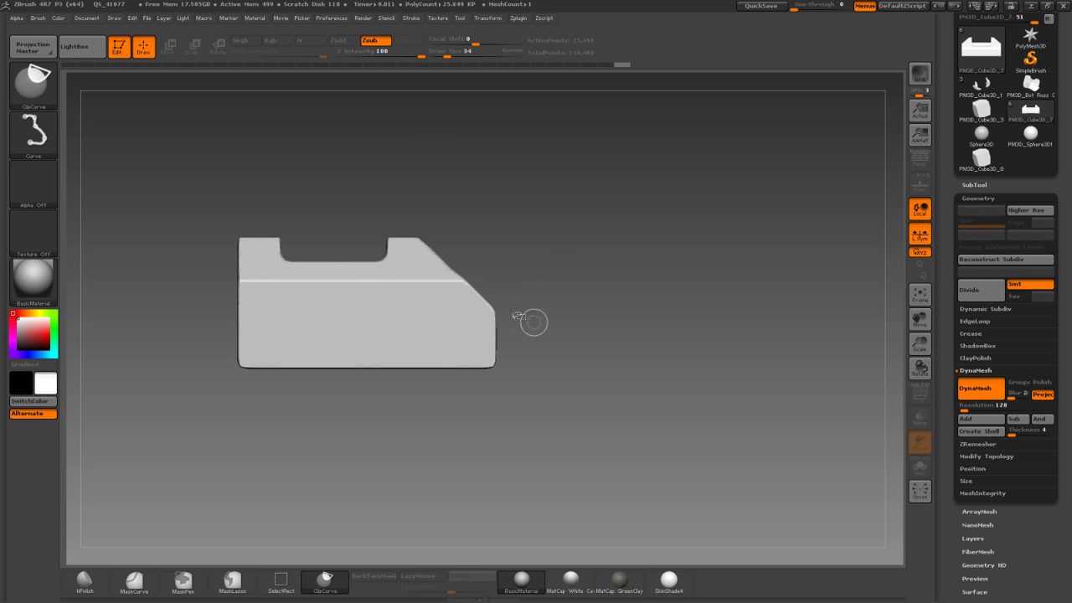
pyautogui.moveTo(469, 289)
pyautogui.keyDown('ctrl'); pyautogui.keyDown('shift'); pyautogui.mouseDown()
pyautogui.moveTo(588, 401)
pyautogui.moveTo(460, 389)
pyautogui.moveTo(569, 385)
pyautogui.moveTo(497, 487)
pyautogui.mouseUp(); pyautogui.keyUp('shift'); pyautogui.keyUp('ctrl')
pyautogui.moveTo(560, 424)
pyautogui.keyDown('shift'); pyautogui.mouseDown()
pyautogui.moveTo(509, 400)
pyautogui.moveTo(549, 526)
pyautogui.mouseUp(); pyautogui.keyUp('shift')
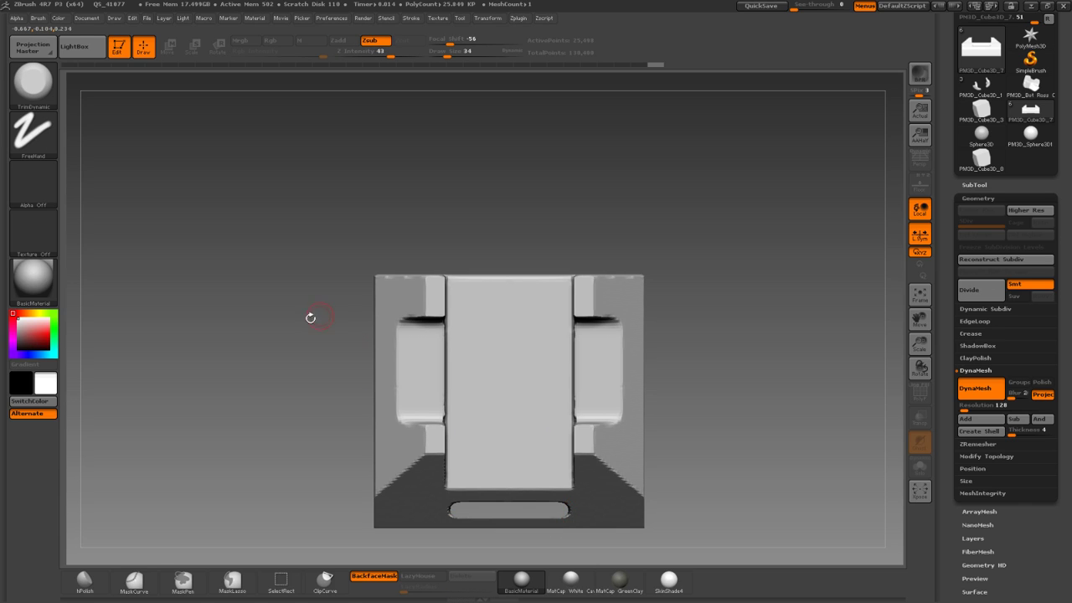
# Mask around the front slot with MaskCurve and invert it so only the slot is free.
pyautogui.keyDown('alt'); pyautogui.moveTo(318, 315); pyautogui.dragTo(319, 221); pyautogui.keyUp('alt')
pyautogui.keyDown('ctrl'); pyautogui.keyDown('shift'); pyautogui.click(35, 86); pyautogui.keyUp('shift'); pyautogui.keyUp('ctrl')
pyautogui.keyDown('ctrl'); pyautogui.keyDown('shift'); pyautogui.click(195, 101); pyautogui.keyUp('shift'); pyautogui.keyUp('ctrl')
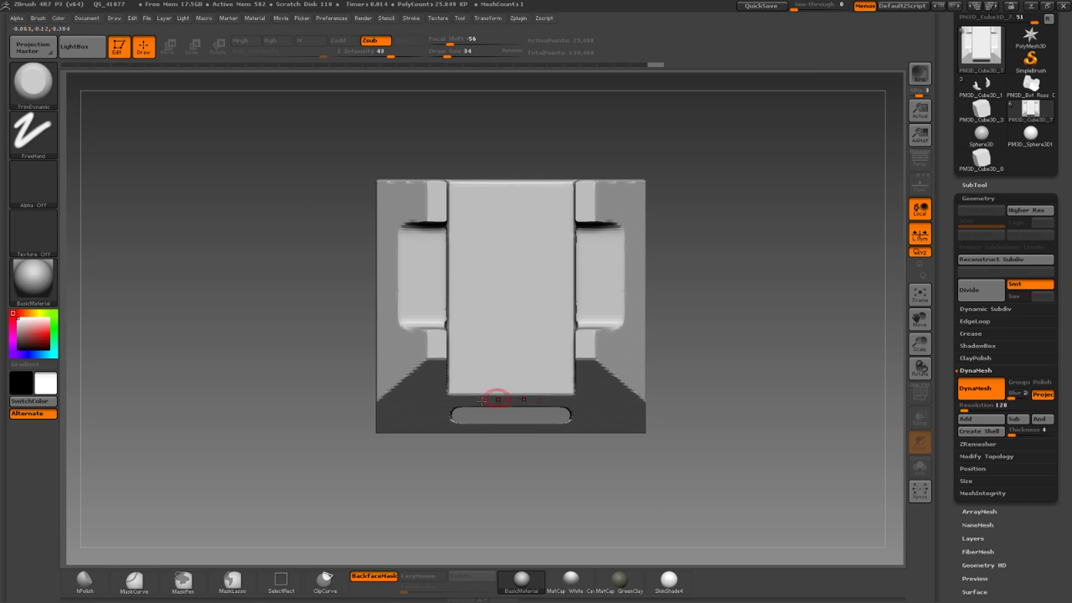
pyautogui.press('ctrl')
pyautogui.keyDown('ctrl'); pyautogui.moveTo(444, 442); pyautogui.dragTo(427, 400); pyautogui.keyUp('ctrl')
pyautogui.press('space')
pyautogui.moveTo(609, 428)
pyautogui.keyDown('ctrl'); pyautogui.mouseDown()
pyautogui.moveTo(330, 413)
pyautogui.moveTo(307, 433)
pyautogui.mouseUp(); pyautogui.keyUp('ctrl')
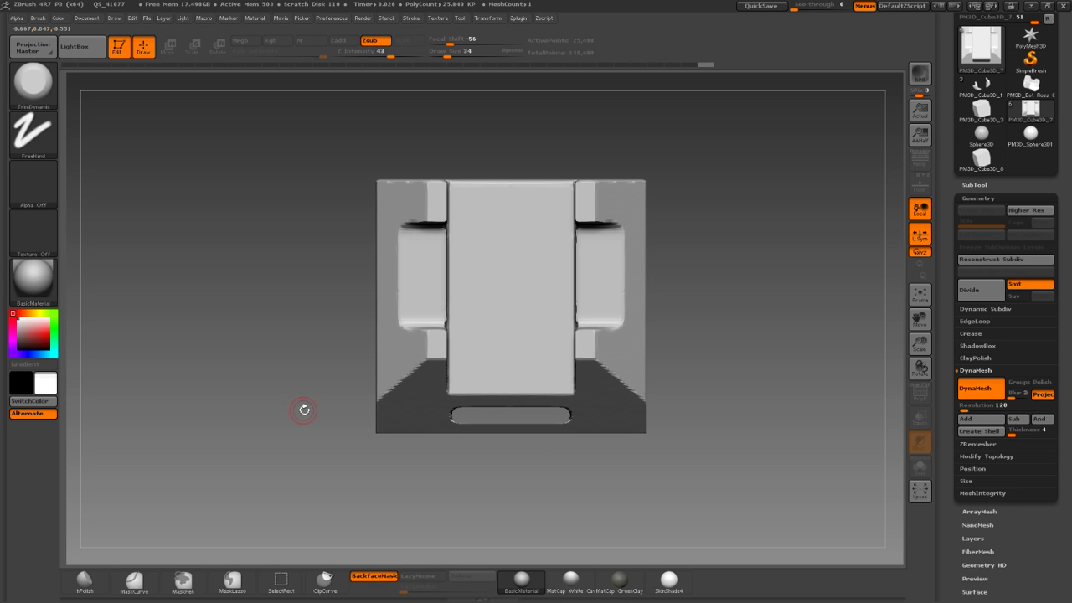
pyautogui.hotkey('ctrl', 'z')
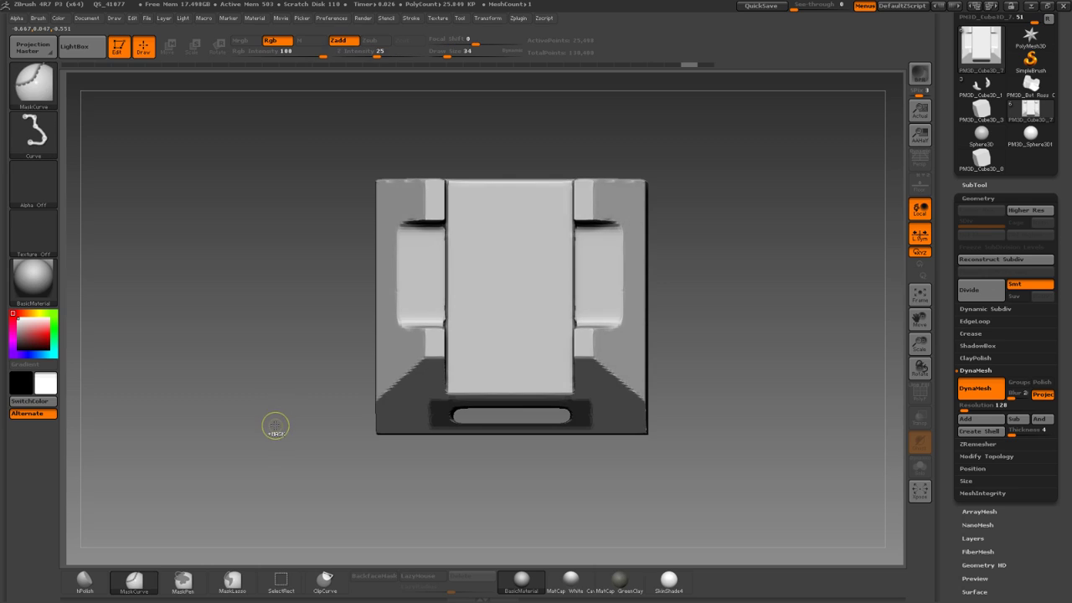
pyautogui.keyDown('ctrl'); pyautogui.click(276, 420); pyautogui.keyUp('ctrl')
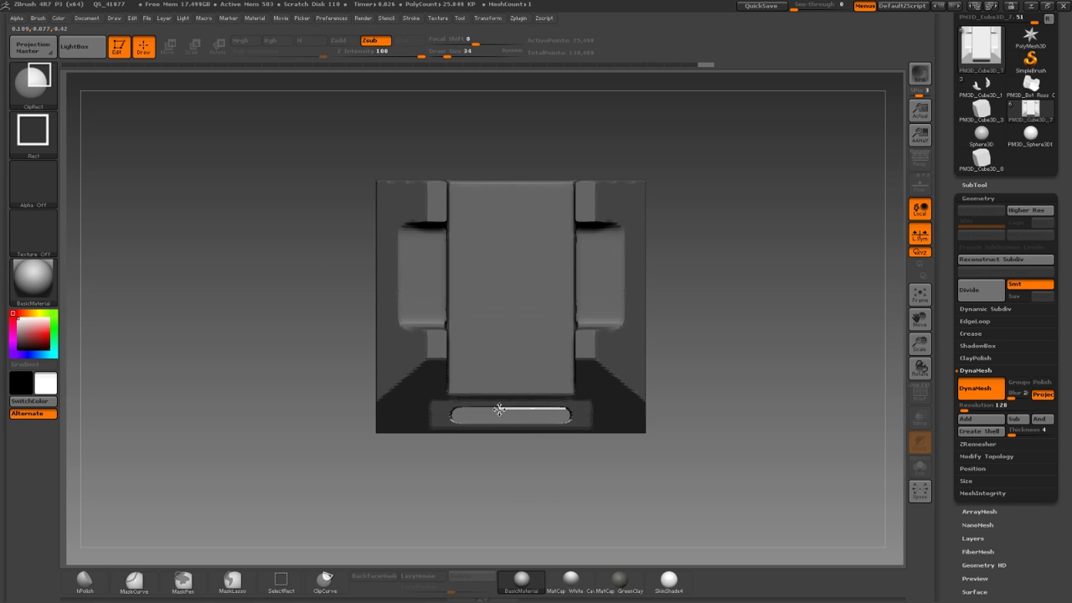
# ClipRect through the slot, then re-DynaMesh the bracket and check it from above.
pyautogui.keyDown('ctrl'); pyautogui.keyDown('shift'); pyautogui.moveTo(459, 419); pyautogui.dragTo(457, 421); pyautogui.keyUp('shift'); pyautogui.keyUp('ctrl')
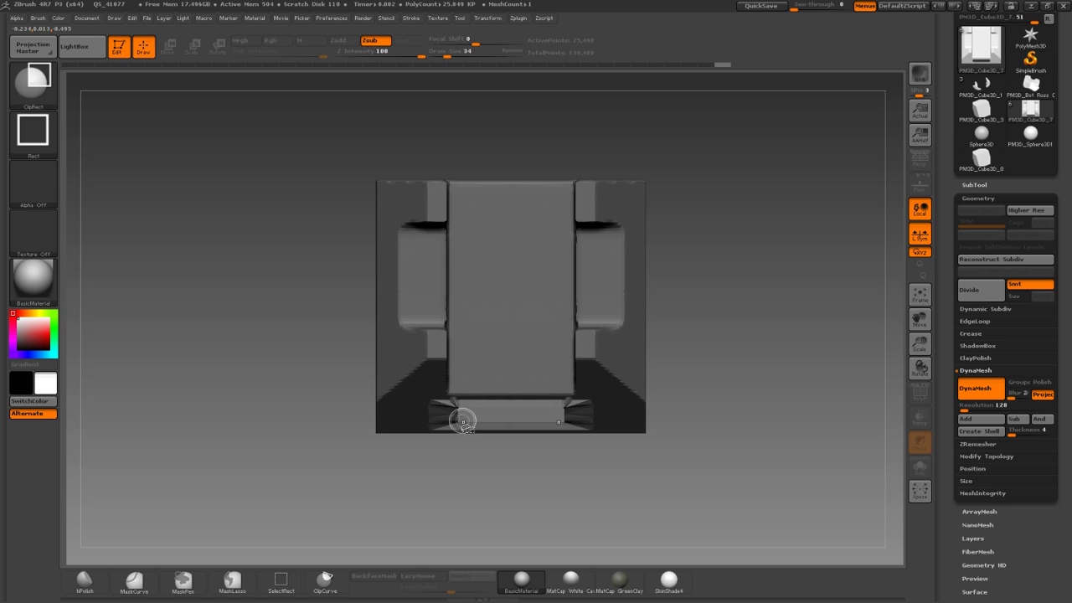
pyautogui.moveTo(443, 457)
pyautogui.mouseDown()
pyautogui.moveTo(432, 501)
pyautogui.moveTo(430, 405)
pyautogui.mouseUp()
pyautogui.moveTo(321, 326)
pyautogui.mouseDown()
pyautogui.moveTo(346, 304)
pyautogui.moveTo(293, 281)
pyautogui.moveTo(289, 247)
pyautogui.mouseUp()
pyautogui.moveTo(286, 243)
pyautogui.keyDown('ctrl'); pyautogui.mouseDown()
pyautogui.moveTo(262, 308)
pyautogui.moveTo(243, 321)
pyautogui.mouseUp(); pyautogui.keyUp('ctrl')
pyautogui.moveTo(280, 317); pyautogui.dragTo(306, 280)
pyautogui.moveTo(413, 427); pyautogui.dragTo(307, 285)
# Pick the Planar brush, test flattening strokes on the lower edge, then undo them.
pyautogui.press('b')
pyautogui.click(601, 402)
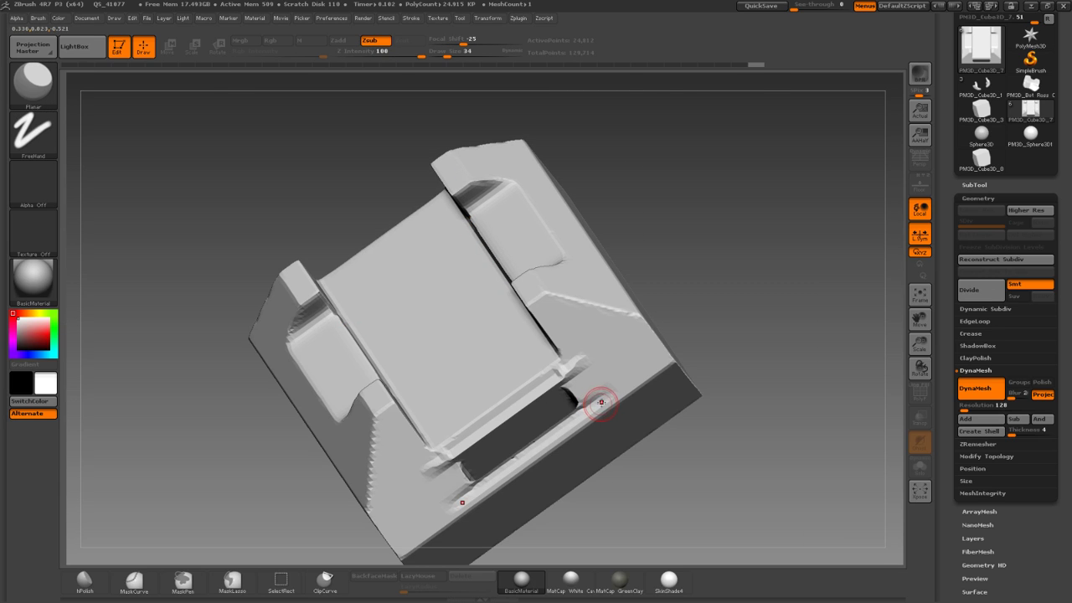
pyautogui.press('b')
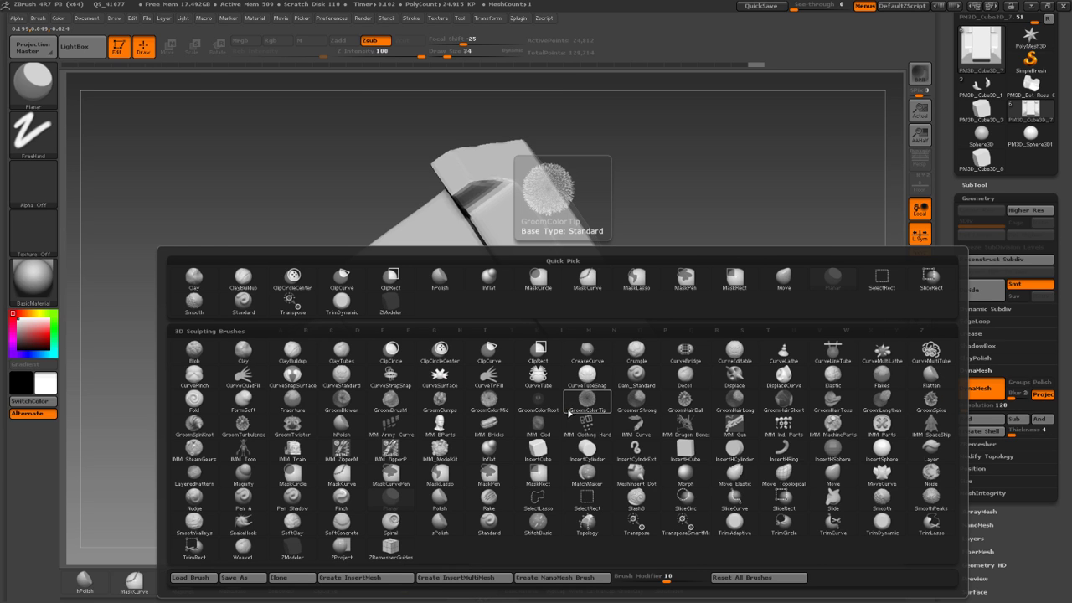
pyautogui.press('p')
pyautogui.press('l')
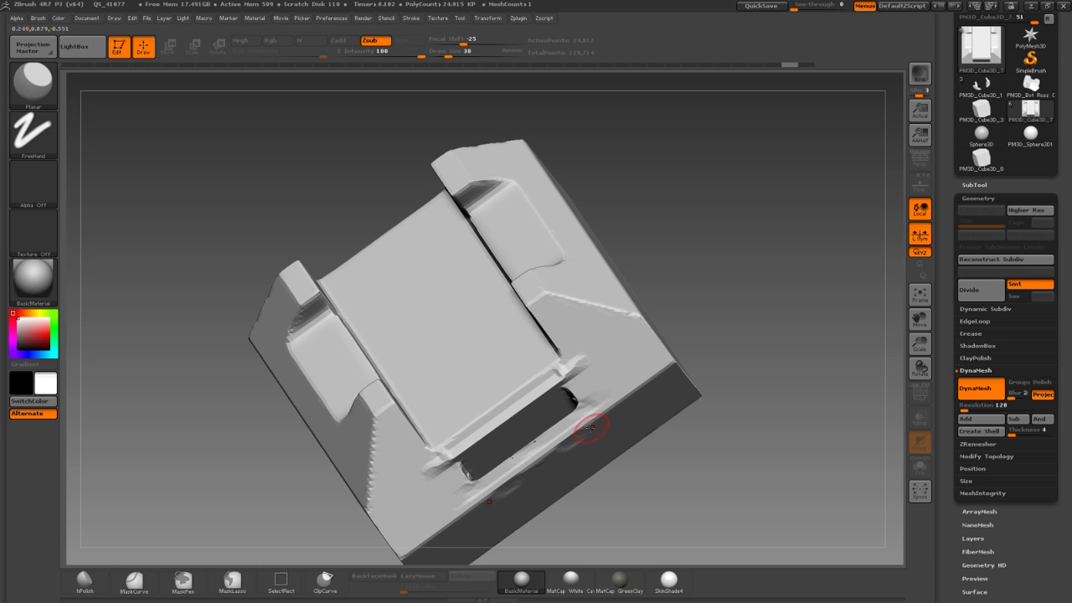
pyautogui.hotkey('ctrl', 'z')
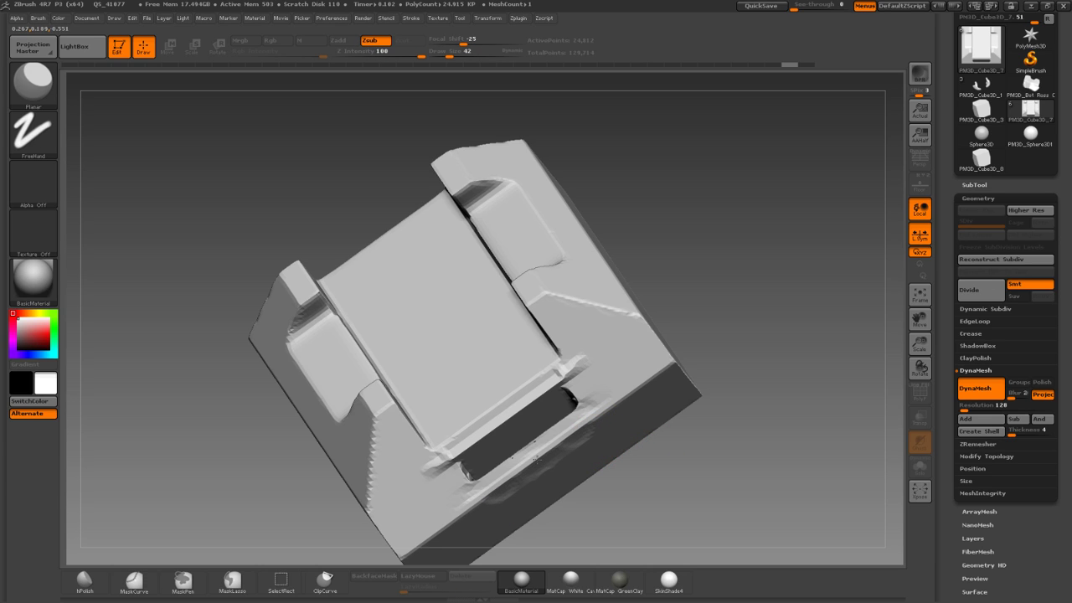
pyautogui.hotkey('ctrl', 'z')
# Turn the bracket to side profile and isolate its right part, then show it whole.
pyautogui.moveTo(718, 435)
pyautogui.mouseDown()
pyautogui.moveTo(701, 319)
pyautogui.moveTo(676, 285)
pyautogui.mouseUp()
pyautogui.keyDown('ctrl'); pyautogui.keyDown('shift'); pyautogui.moveTo(478, 253); pyautogui.dragTo(641, 429); pyautogui.keyUp('shift'); pyautogui.keyUp('ctrl')
pyautogui.keyDown('ctrl'); pyautogui.keyDown('shift'); pyautogui.click(377, 194); pyautogui.keyUp('shift'); pyautogui.keyUp('ctrl')
# ClipCurve a diagonal chamfer off the upper-right corner and trim the right end.
pyautogui.keyDown('ctrl'); pyautogui.keyDown('shift'); pyautogui.click(34, 84); pyautogui.keyUp('shift'); pyautogui.keyUp('ctrl')
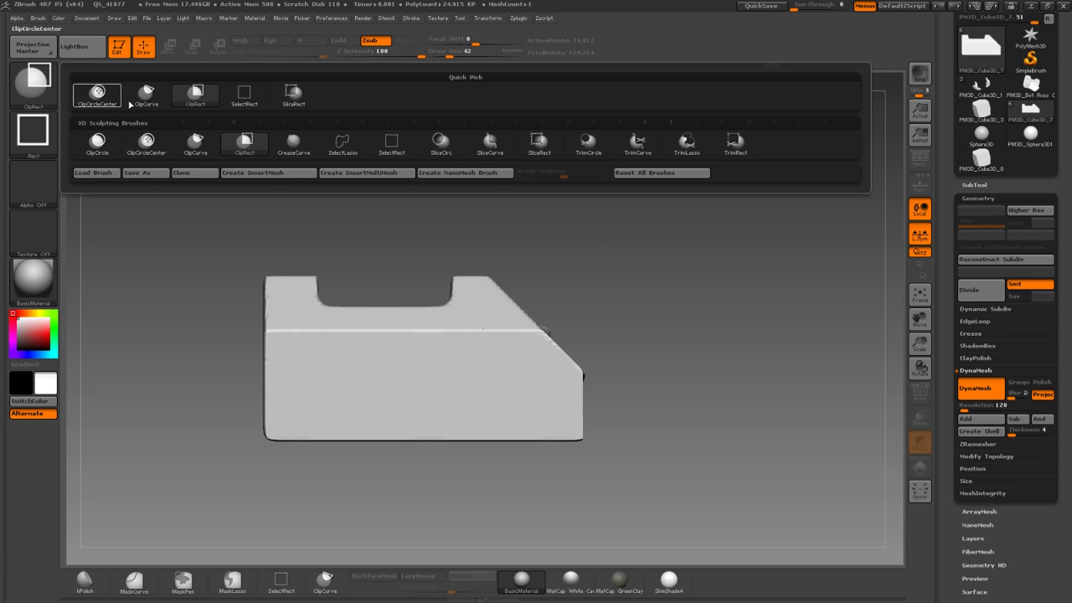
pyautogui.click(157, 99)
pyautogui.keyDown('ctrl'); pyautogui.keyDown('shift'); pyautogui.moveTo(457, 249); pyautogui.dragTo(618, 400); pyautogui.keyUp('shift'); pyautogui.keyUp('ctrl')
pyautogui.keyDown('ctrl'); pyautogui.keyDown('shift'); pyautogui.moveTo(466, 248); pyautogui.dragTo(667, 444); pyautogui.keyUp('shift'); pyautogui.keyUp('ctrl')
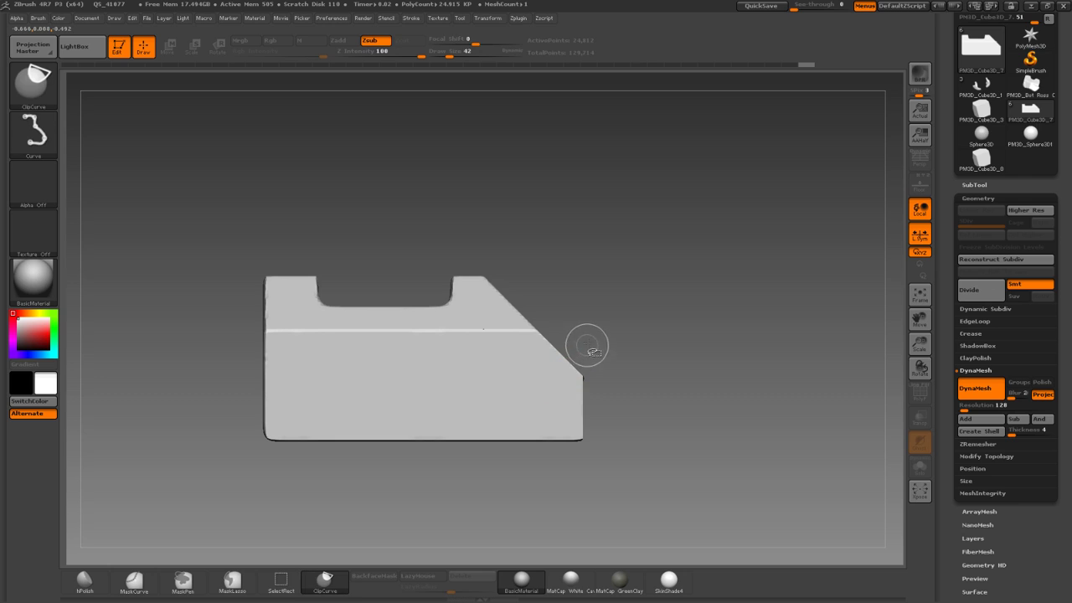
pyautogui.moveTo(590, 561); pyautogui.dragTo(579, 562)
pyautogui.moveTo(704, 444); pyautogui.dragTo(560, 493)
# DynaMesh the bracket and inspect it from front, top and underneath.
pyautogui.moveTo(248, 268); pyautogui.dragTo(221, 226)
pyautogui.keyDown('ctrl'); pyautogui.moveTo(256, 312); pyautogui.dragTo(244, 206); pyautogui.keyUp('ctrl')
pyautogui.moveTo(289, 251); pyautogui.dragTo(326, 355)
pyautogui.keyDown('alt'); pyautogui.moveTo(268, 323); pyautogui.dragTo(235, 243); pyautogui.keyUp('alt')
pyautogui.moveTo(261, 288); pyautogui.dragTo(286, 150)
pyautogui.moveTo(859, 280); pyautogui.dragTo(842, 213)
pyautogui.moveTo(732, 253)
pyautogui.mouseDown()
pyautogui.moveTo(757, 232)
pyautogui.moveTo(702, 287)
pyautogui.moveTo(670, 365)
pyautogui.moveTo(660, 320)
pyautogui.moveTo(702, 373)
pyautogui.mouseUp()
# Add the PM3D_Cube3D_8 cube as a new subtool and frame it.
pyautogui.click(974, 185)
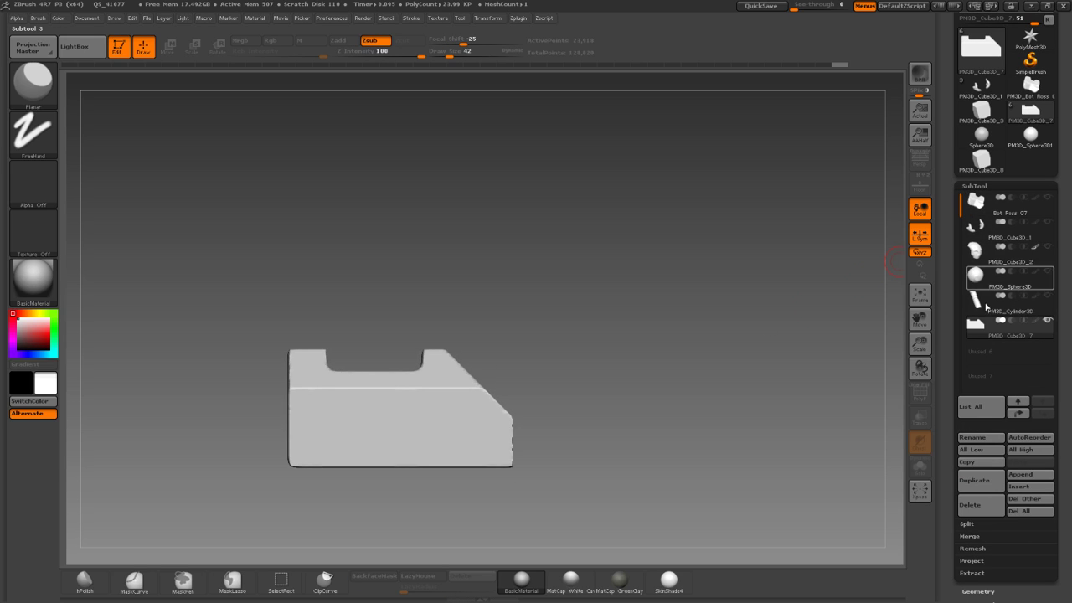
pyautogui.click(1023, 476)
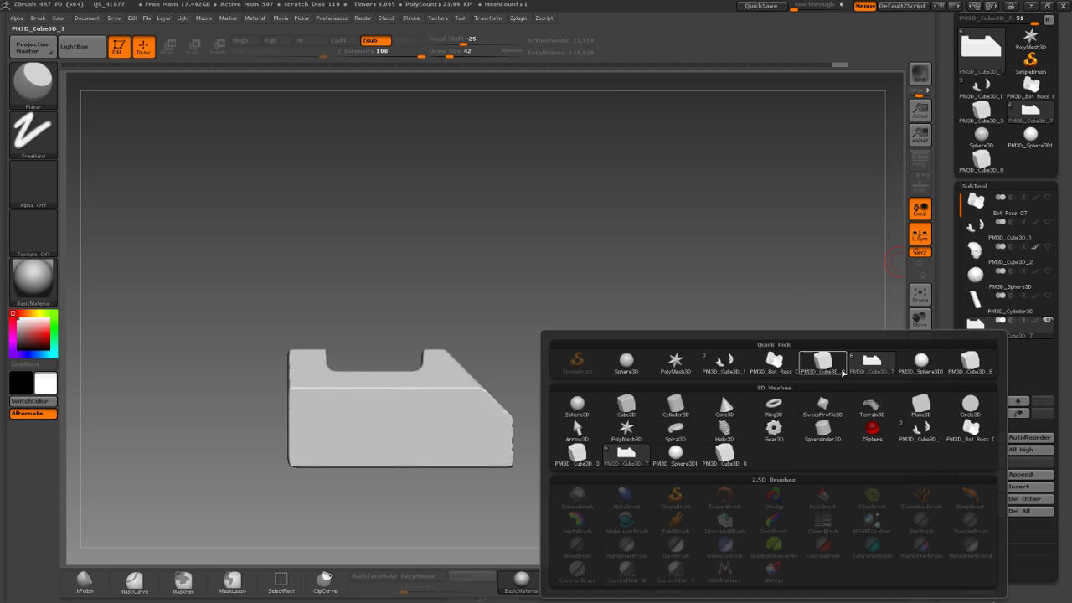
pyautogui.click(963, 370)
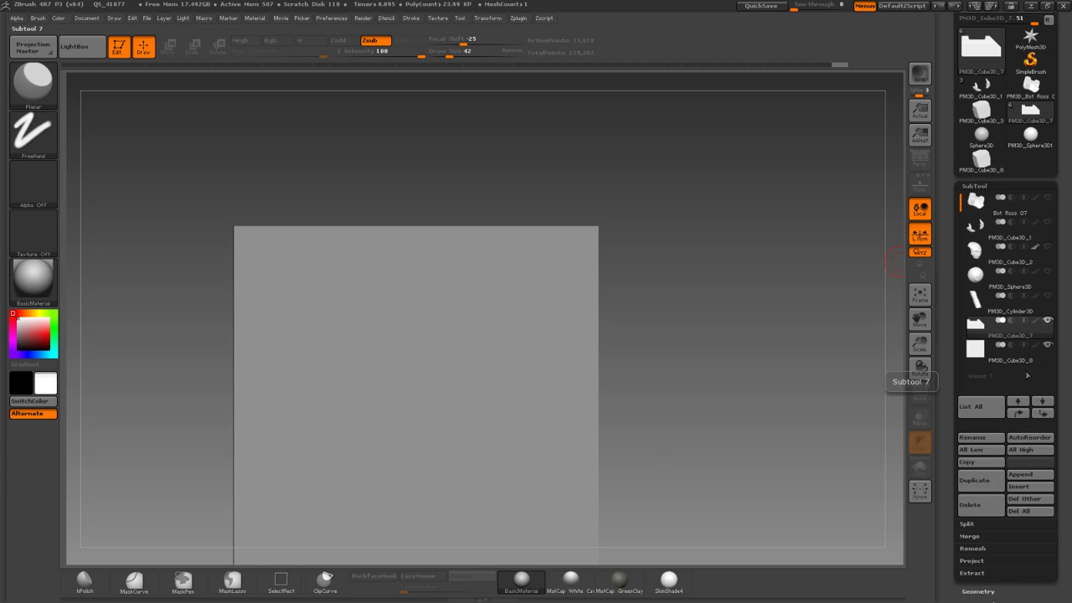
pyautogui.moveTo(651, 237); pyautogui.dragTo(592, 235)
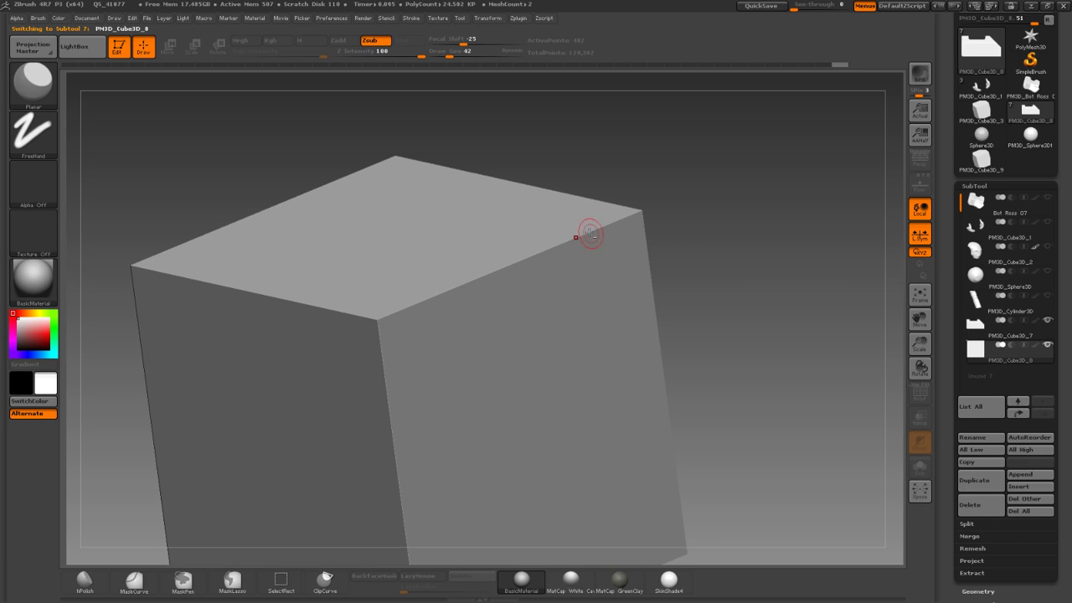
pyautogui.keyDown('alt'); pyautogui.moveTo(715, 240); pyautogui.dragTo(756, 228); pyautogui.keyUp('alt')
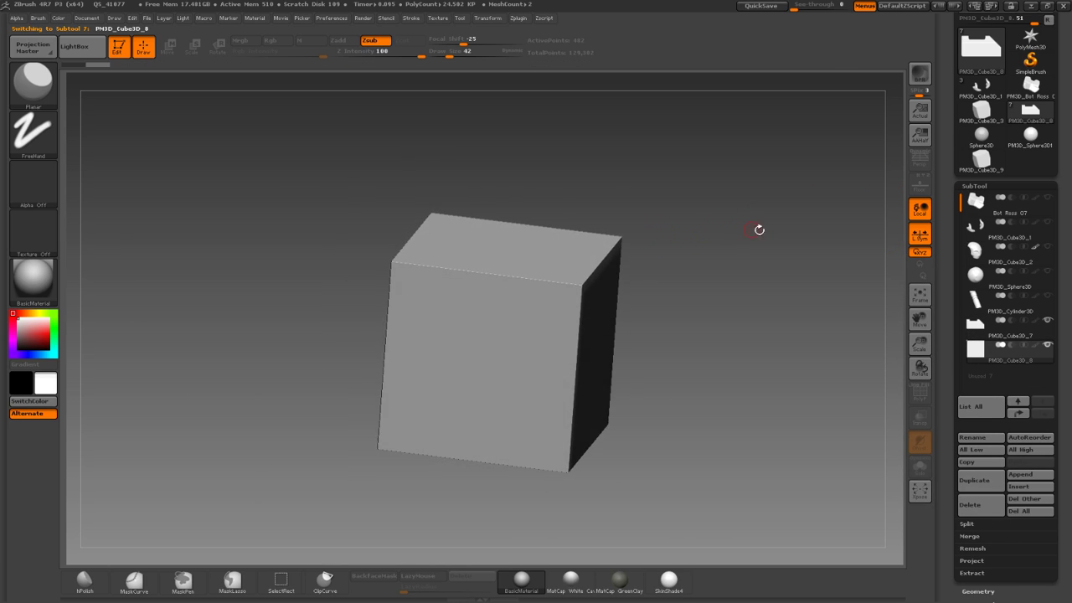
pyautogui.scroll(-3, 987, 324)
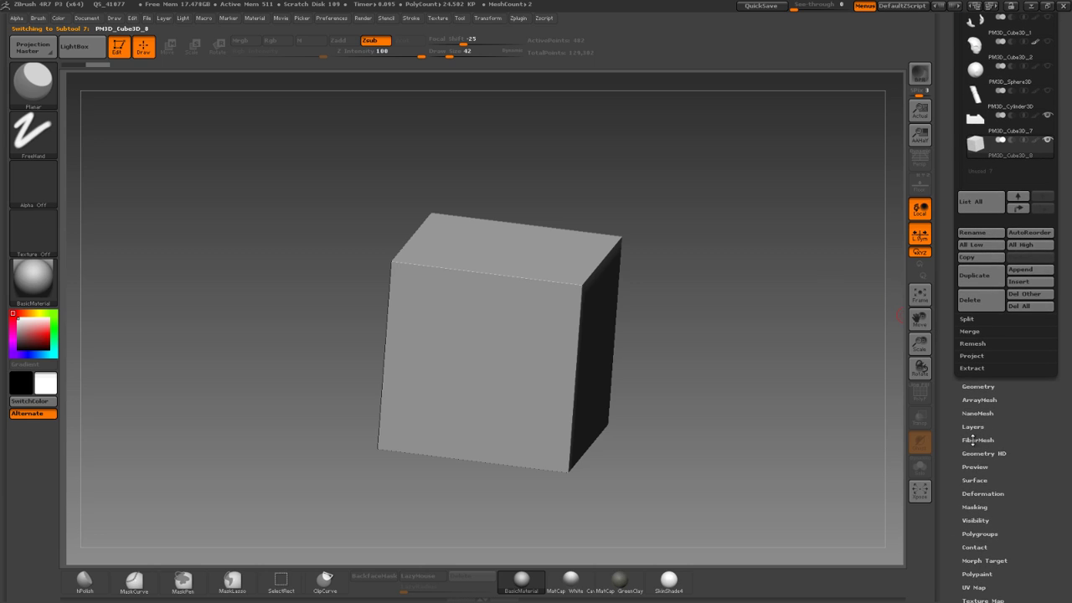
# Turn the cube into a ShadowBox under Geometry and confirm the Polish value.
pyautogui.click(978, 386)
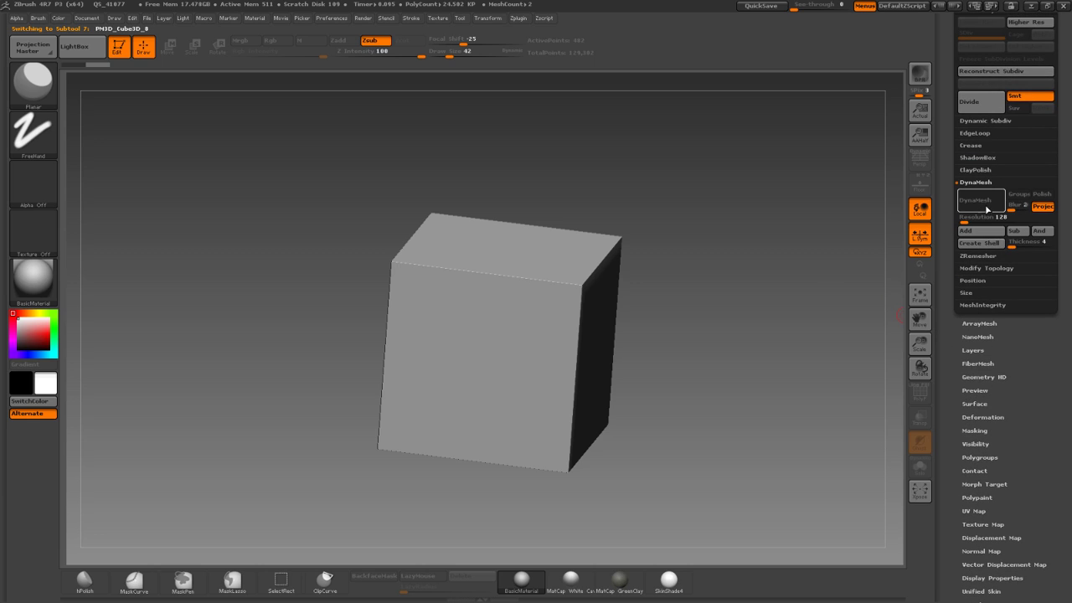
pyautogui.click(977, 158)
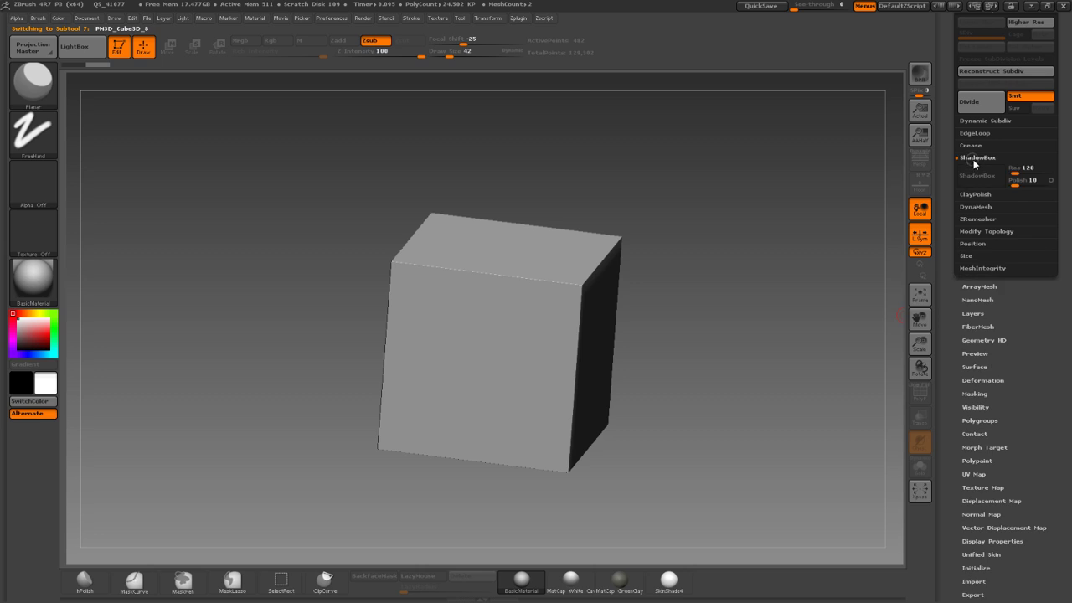
pyautogui.click(976, 176)
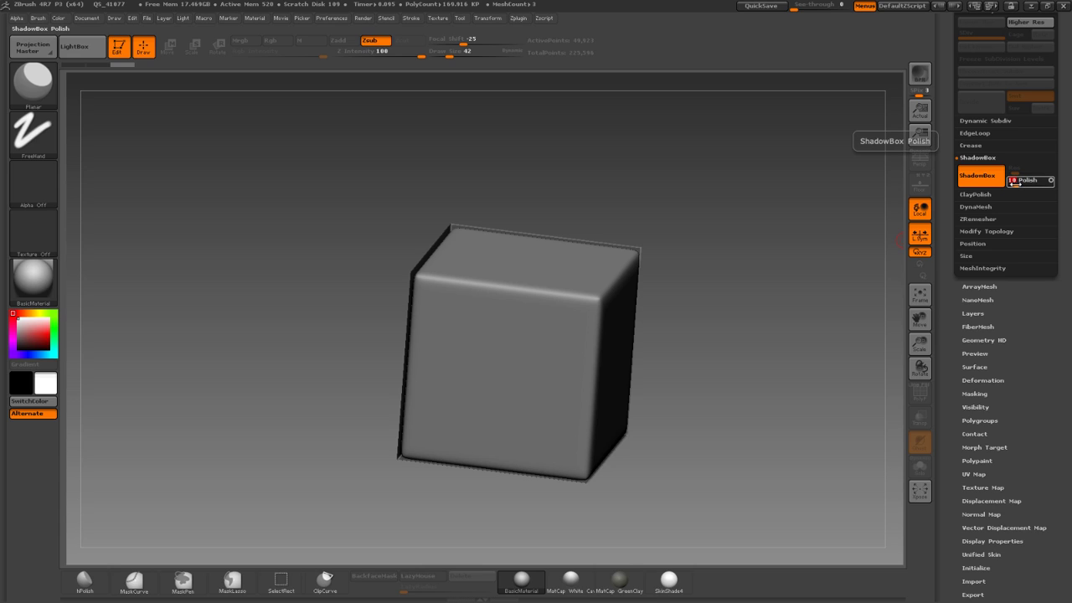
pyautogui.press('XF86AudioLowerVolume')
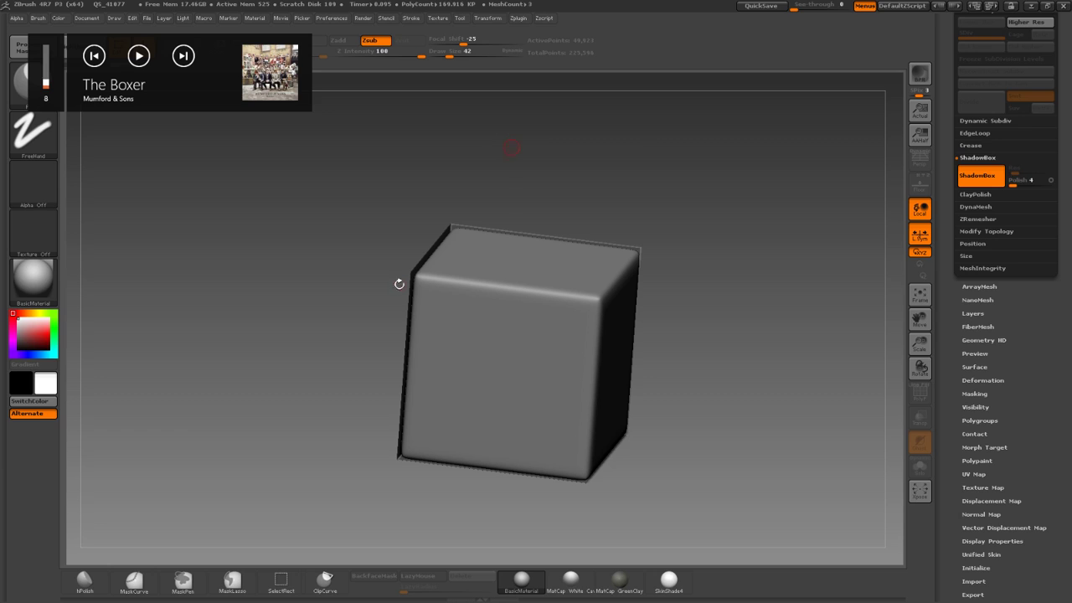
# Clear the cube mask and frame the bracket shape in straight front view.
pyautogui.keyDown('alt'); pyautogui.moveTo(325, 292); pyautogui.dragTo(358, 298); pyautogui.keyUp('alt')
pyautogui.keyDown('ctrl'); pyautogui.moveTo(347, 257); pyautogui.dragTo(351, 292); pyautogui.keyUp('ctrl')
pyautogui.keyDown('ctrl'); pyautogui.moveTo(327, 301); pyautogui.dragTo(305, 262, button='right'); pyautogui.keyUp('ctrl')
pyautogui.keyDown('alt'); pyautogui.moveTo(304, 262); pyautogui.dragTo(268, 308, button='right'); pyautogui.keyUp('alt')
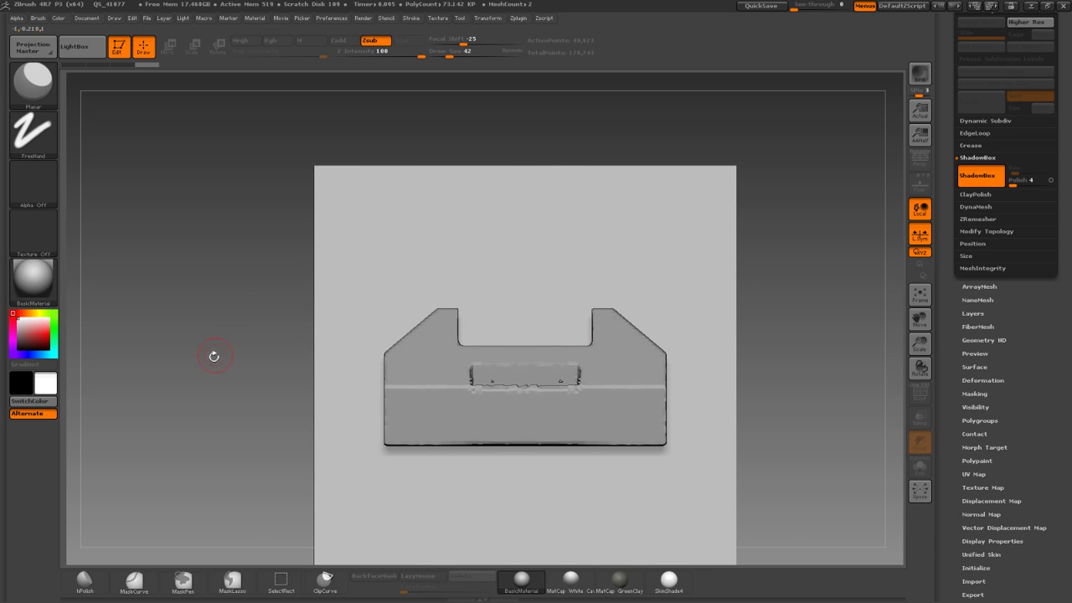
pyautogui.moveTo(216, 353); pyautogui.dragTo(419, 367)
pyautogui.keyDown('shift'); pyautogui.moveTo(173, 301); pyautogui.dragTo(199, 293); pyautogui.keyUp('shift')
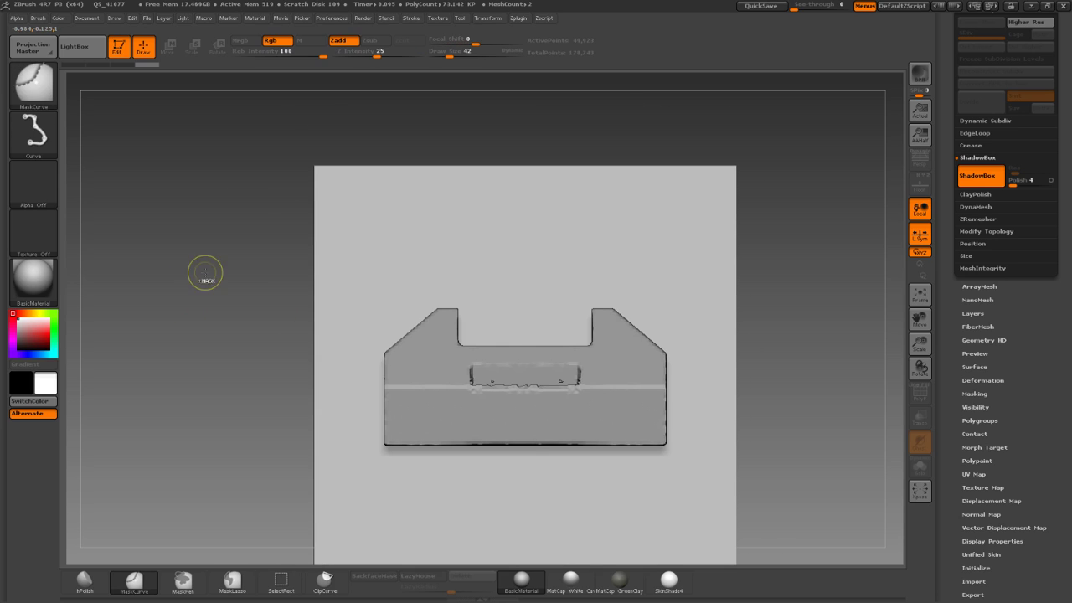
# MaskRect a wide block across the bracket's top, redoing it after an oversized first try.
pyautogui.keyDown('ctrl'); pyautogui.click(41, 87); pyautogui.keyUp('ctrl')
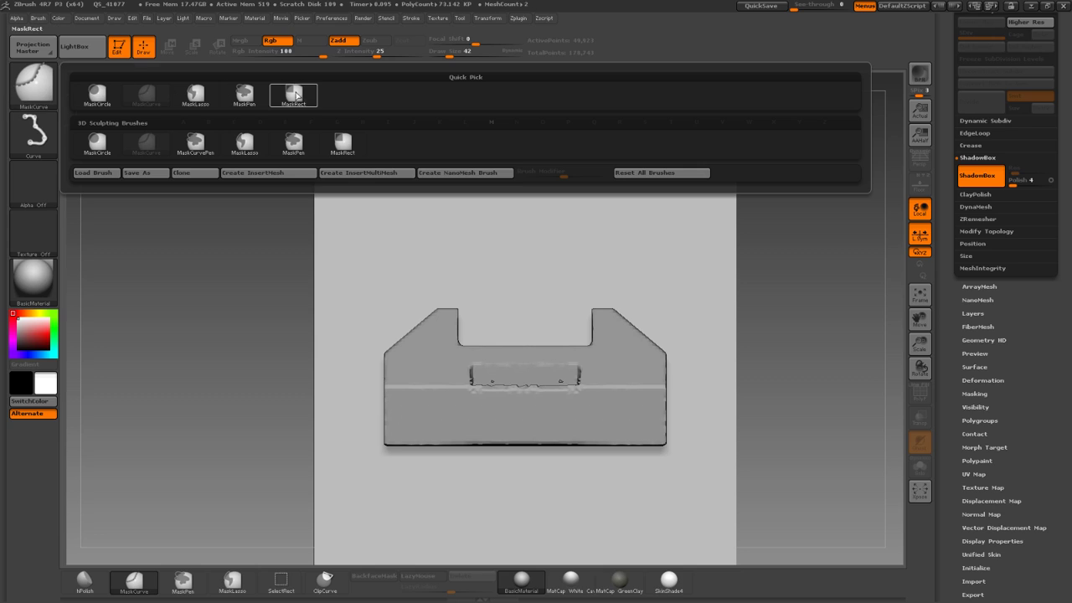
pyautogui.click(293, 95)
pyautogui.keyDown('ctrl'); pyautogui.moveTo(464, 284); pyautogui.dragTo(592, 345); pyautogui.keyUp('ctrl')
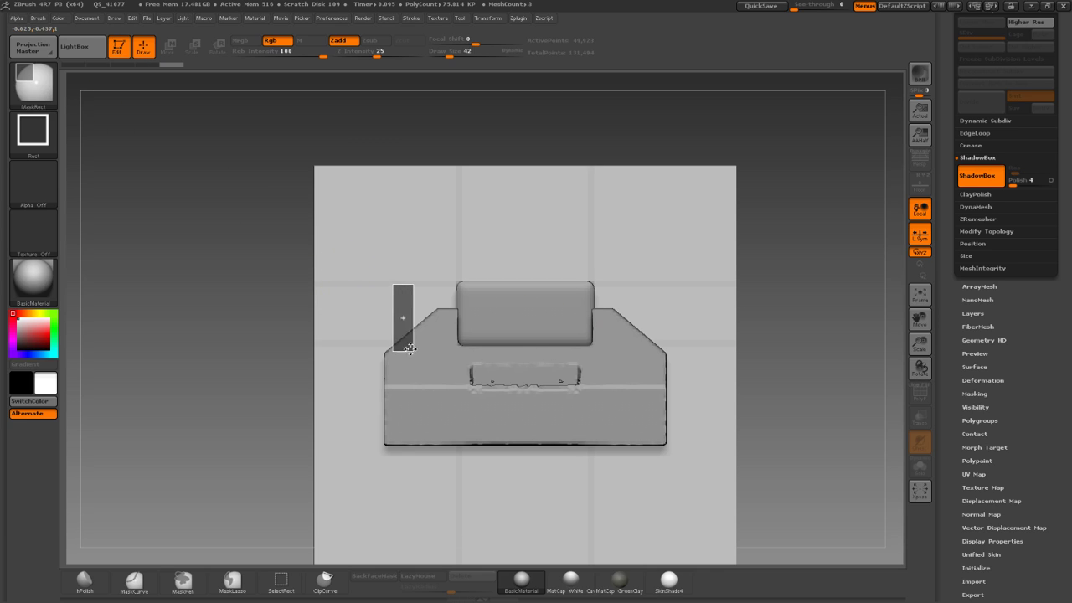
pyautogui.keyDown('ctrl'); pyautogui.moveTo(406, 345); pyautogui.dragTo(591, 346); pyautogui.keyUp('ctrl')
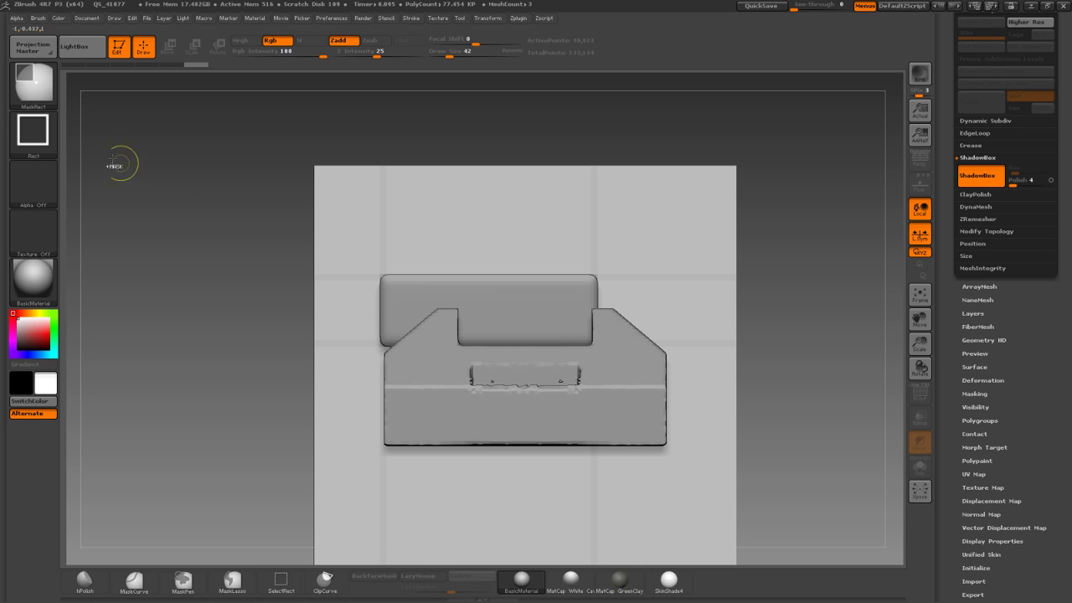
pyautogui.hotkey('ctrl', 'z')
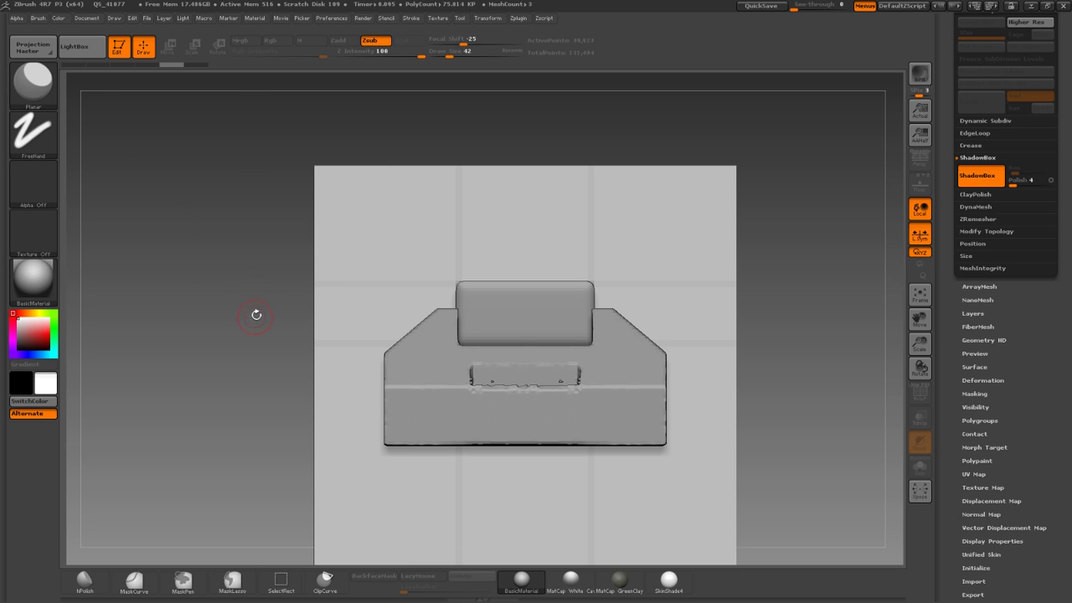
pyautogui.keyDown('ctrl'); pyautogui.moveTo(226, 260); pyautogui.dragTo(258, 279); pyautogui.keyUp('ctrl')
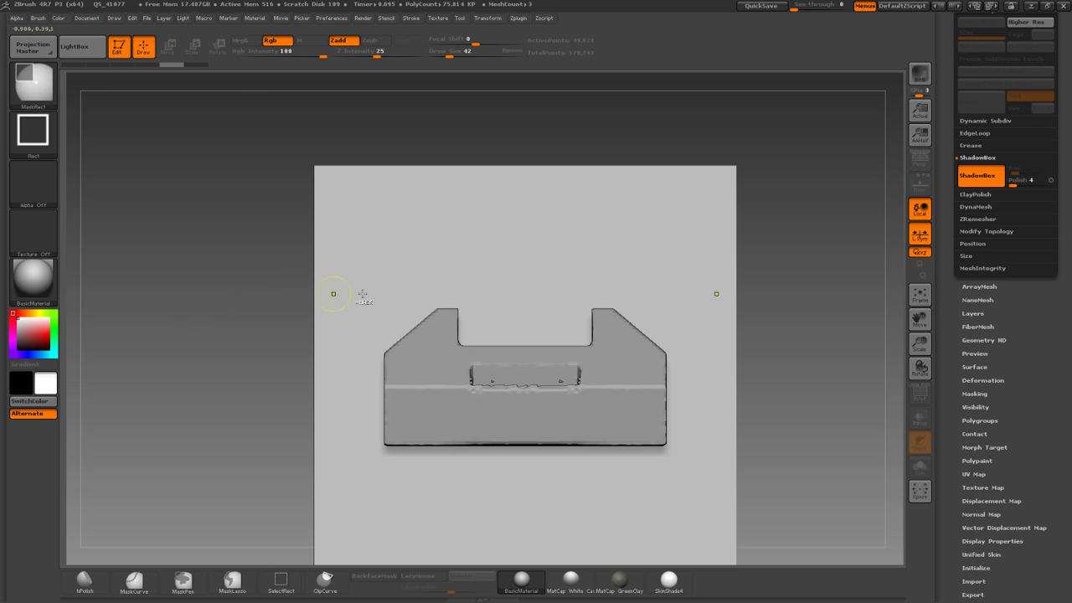
pyautogui.moveTo(417, 351)
pyautogui.keyDown('ctrl'); pyautogui.mouseDown()
pyautogui.moveTo(425, 336)
pyautogui.moveTo(553, 345)
pyautogui.mouseUp(); pyautogui.keyUp('ctrl')
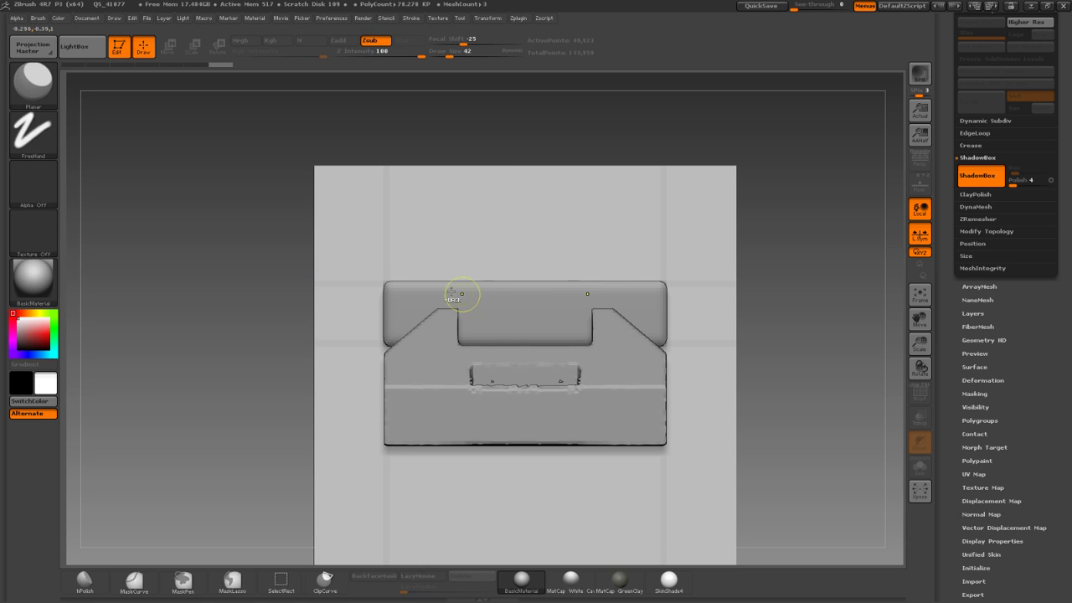
# Chamfer the top block's upper corners diagonally with MaskCurve.
pyautogui.keyDown('ctrl'); pyautogui.click(3, 66); pyautogui.keyUp('ctrl')
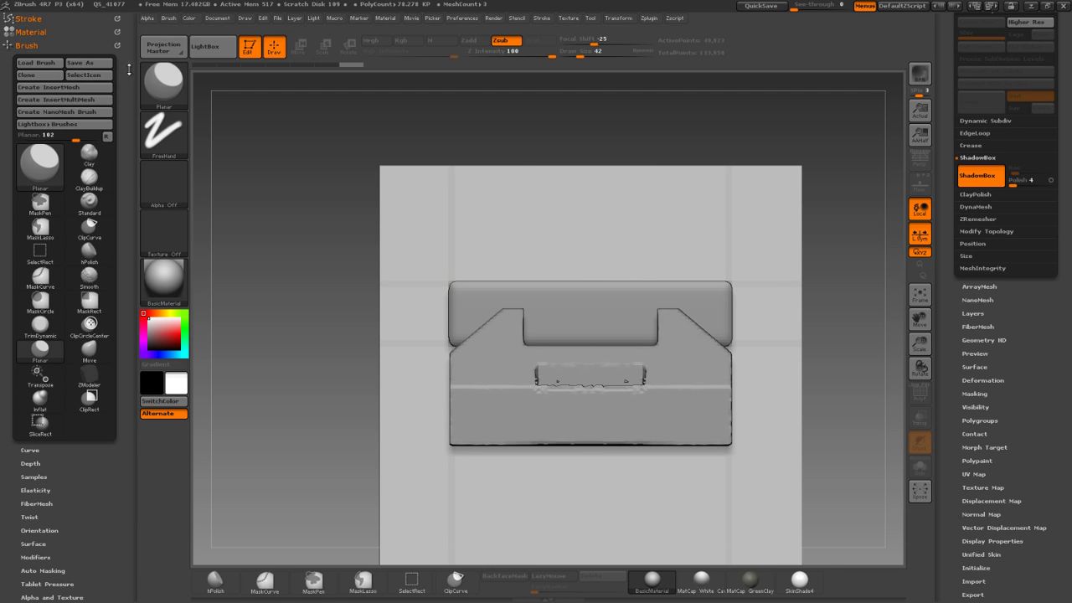
pyautogui.click(127, 68)
pyautogui.keyDown('ctrl'); pyautogui.click(37, 92); pyautogui.keyUp('ctrl')
pyautogui.click(146, 94)
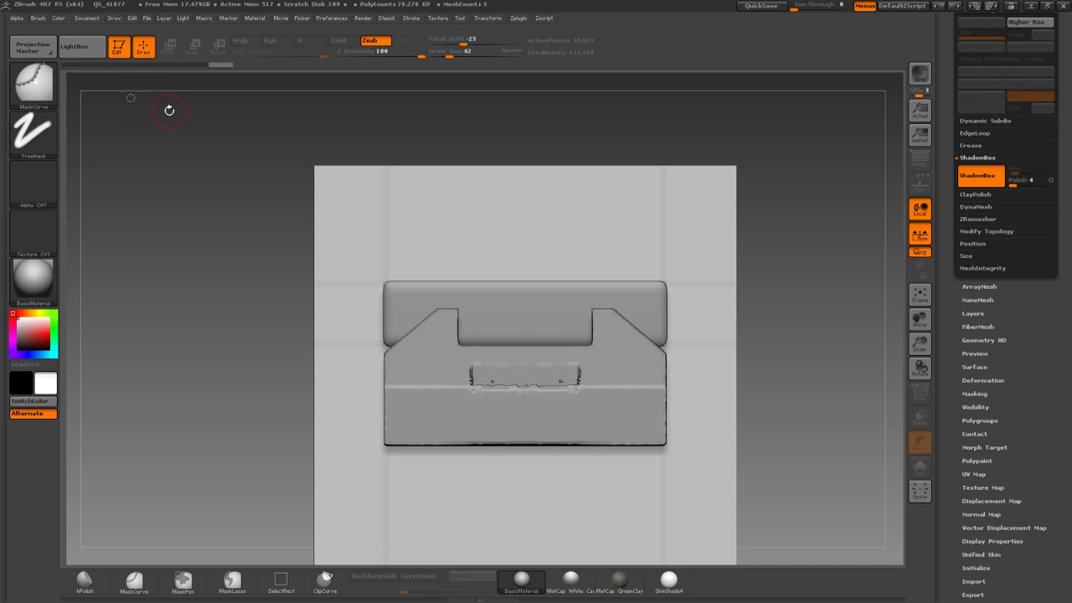
pyautogui.keyDown('ctrl'); pyautogui.keyDown('alt'); pyautogui.moveTo(363, 323); pyautogui.dragTo(476, 248); pyautogui.keyUp('alt'); pyautogui.keyUp('ctrl')
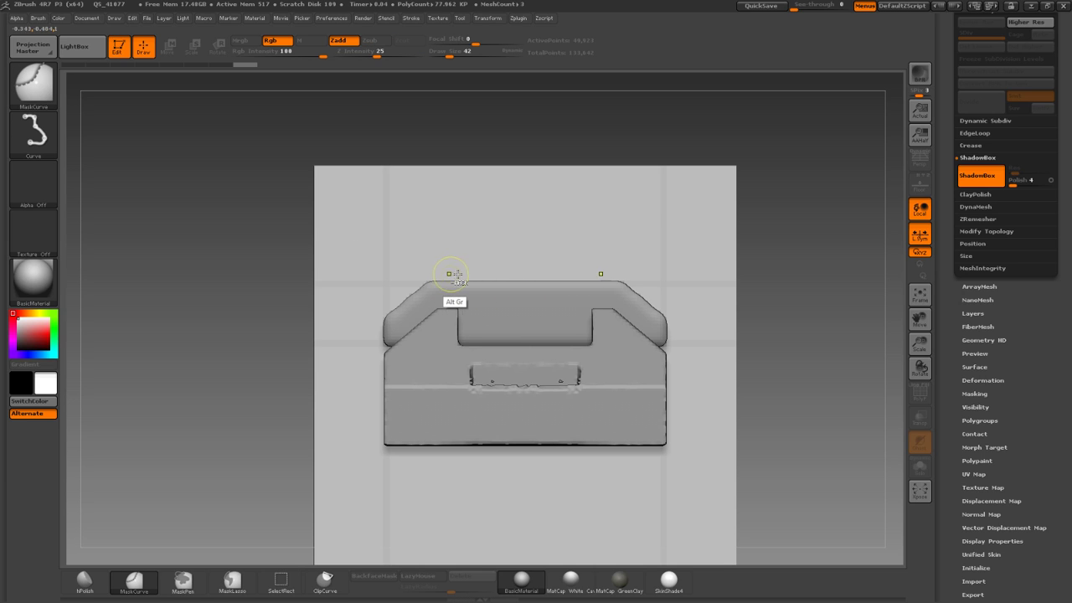
pyautogui.moveTo(208, 285)
pyautogui.mouseDown()
pyautogui.moveTo(238, 310)
pyautogui.moveTo(225, 313)
pyautogui.moveTo(256, 318)
pyautogui.moveTo(230, 288)
pyautogui.mouseUp()
# MaskRect a long bar on the side-profile ShadowBox plane.
pyautogui.keyDown('ctrl'); pyautogui.click(50, 84); pyautogui.keyUp('ctrl')
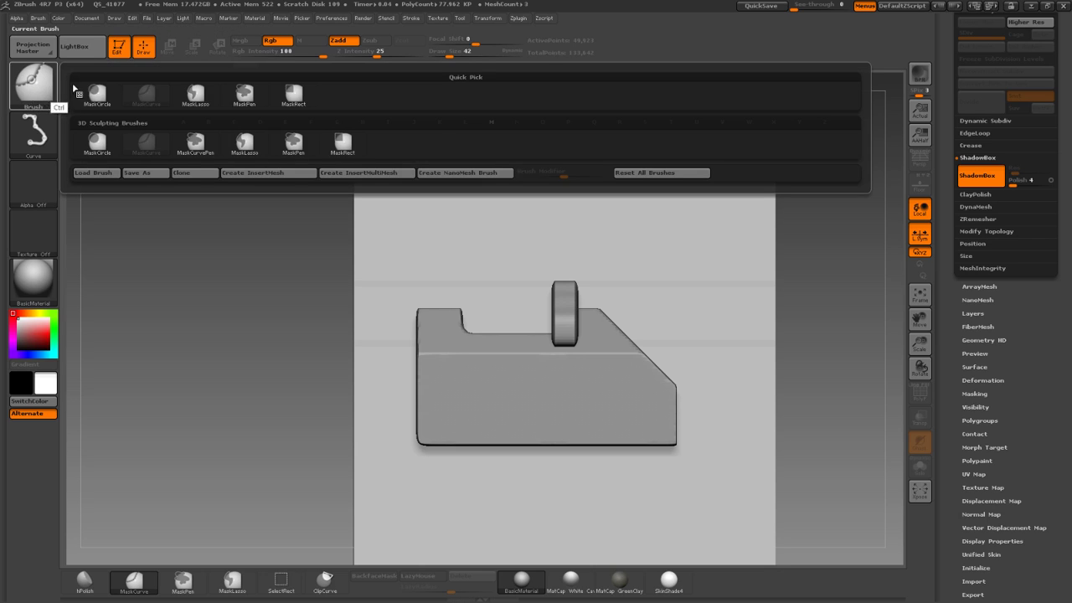
pyautogui.keyDown('ctrl'); pyautogui.click(294, 95); pyautogui.keyUp('ctrl')
pyautogui.keyDown('ctrl'); pyautogui.moveTo(417, 290); pyautogui.dragTo(686, 341); pyautogui.keyUp('ctrl')
pyautogui.moveTo(803, 335); pyautogui.dragTo(760, 332)
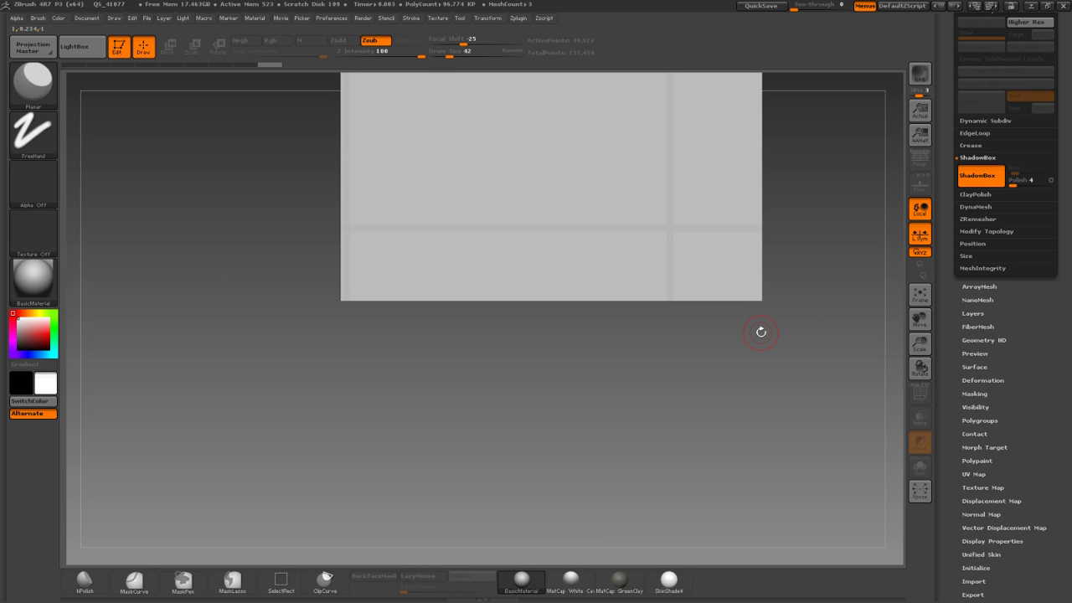
pyautogui.keyDown('shift'); pyautogui.moveTo(642, 378); pyautogui.dragTo(676, 393); pyautogui.keyUp('shift')
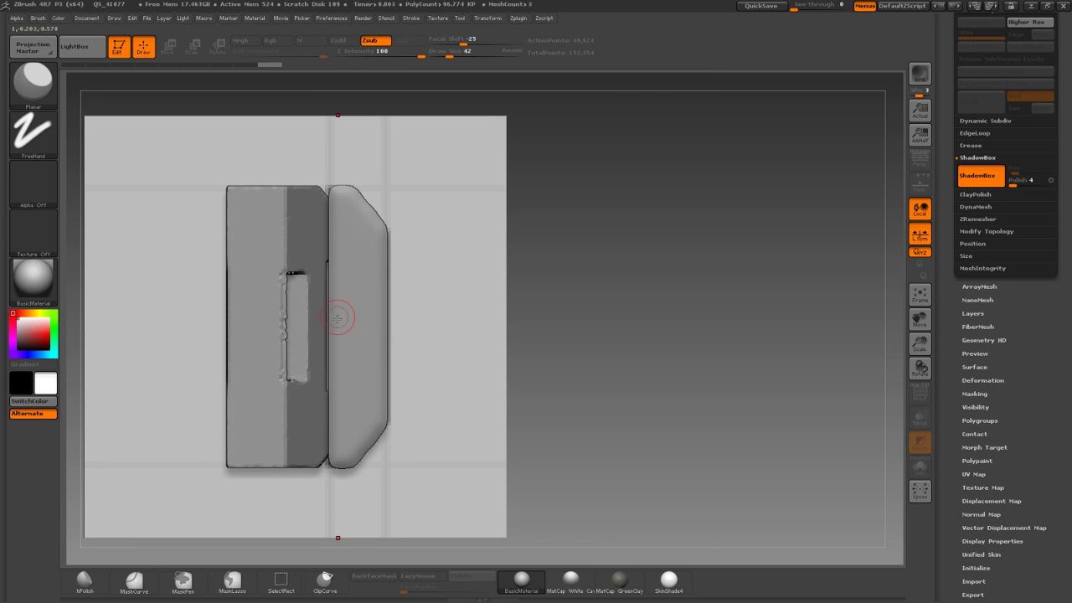
pyautogui.keyDown('alt'); pyautogui.moveTo(591, 356); pyautogui.dragTo(646, 336); pyautogui.keyUp('alt')
# Mask an extra block beside the bracket on another ShadowBox plane.
pyautogui.moveTo(123, 230)
pyautogui.keyDown('ctrl'); pyautogui.mouseDown()
pyautogui.moveTo(144, 316)
pyautogui.moveTo(133, 425)
pyautogui.mouseUp(); pyautogui.keyUp('ctrl')
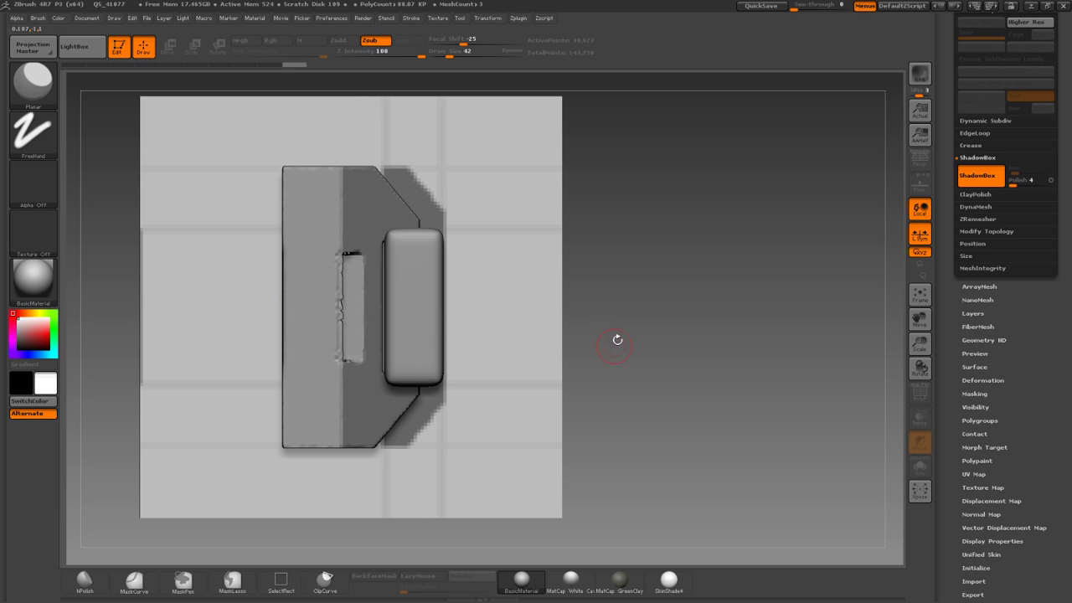
pyautogui.moveTo(617, 340); pyautogui.dragTo(620, 232)
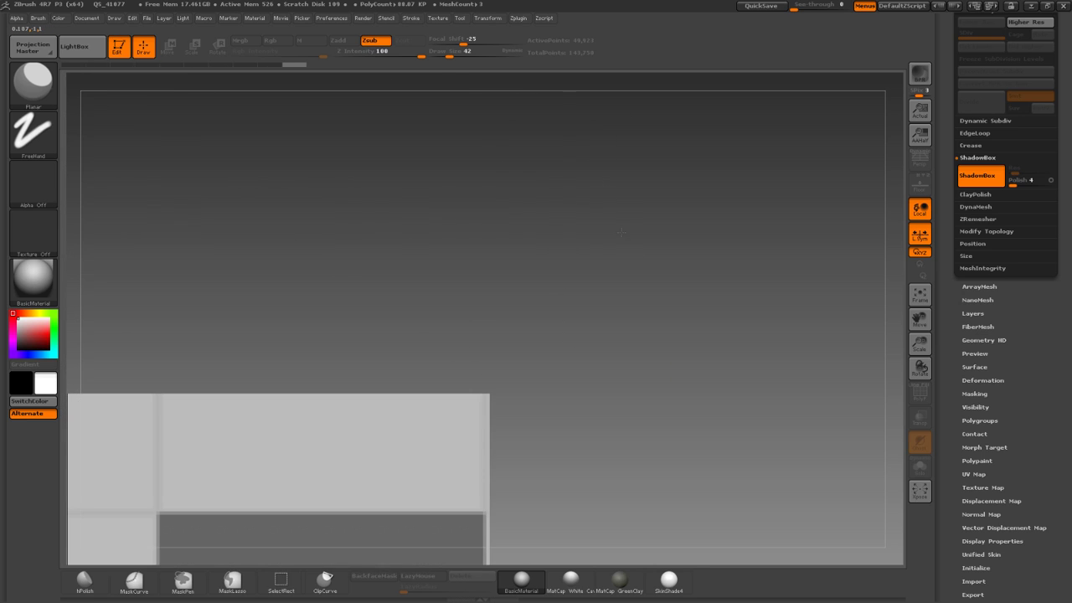
pyautogui.moveTo(360, 290); pyautogui.dragTo(400, 146)
pyautogui.keyDown('alt'); pyautogui.moveTo(499, 242); pyautogui.dragTo(517, 275); pyautogui.keyUp('alt')
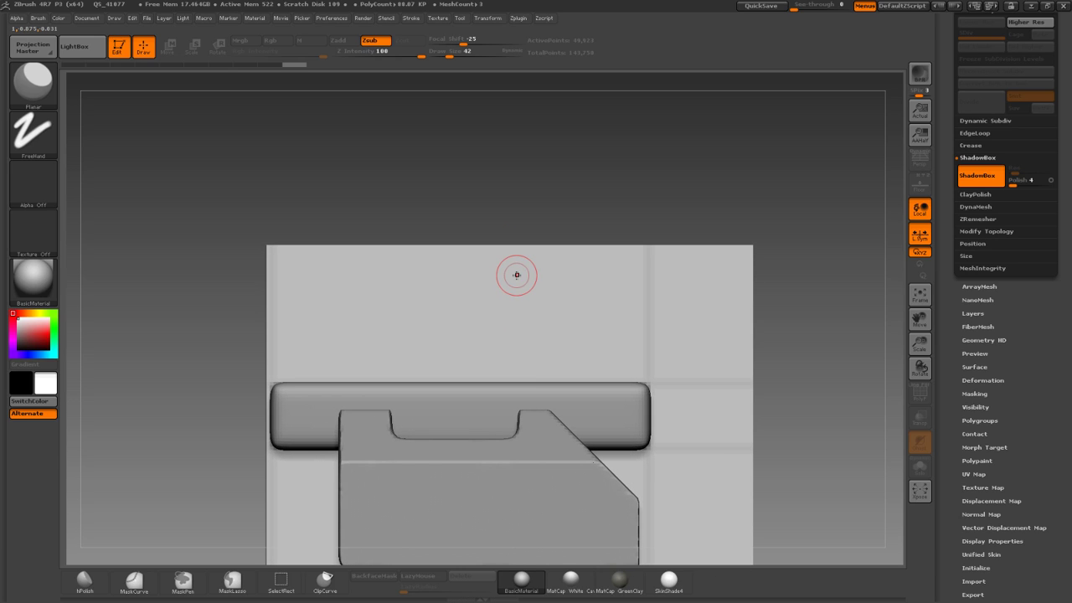
pyautogui.keyDown('alt'); pyautogui.moveTo(799, 460); pyautogui.dragTo(709, 386); pyautogui.keyUp('alt')
# Mask a rectangle over the angled corner and a flap below the top bar.
pyautogui.moveTo(481, 357)
pyautogui.keyDown('ctrl'); pyautogui.mouseDown()
pyautogui.moveTo(514, 412)
pyautogui.moveTo(552, 433)
pyautogui.mouseUp(); pyautogui.keyUp('ctrl')
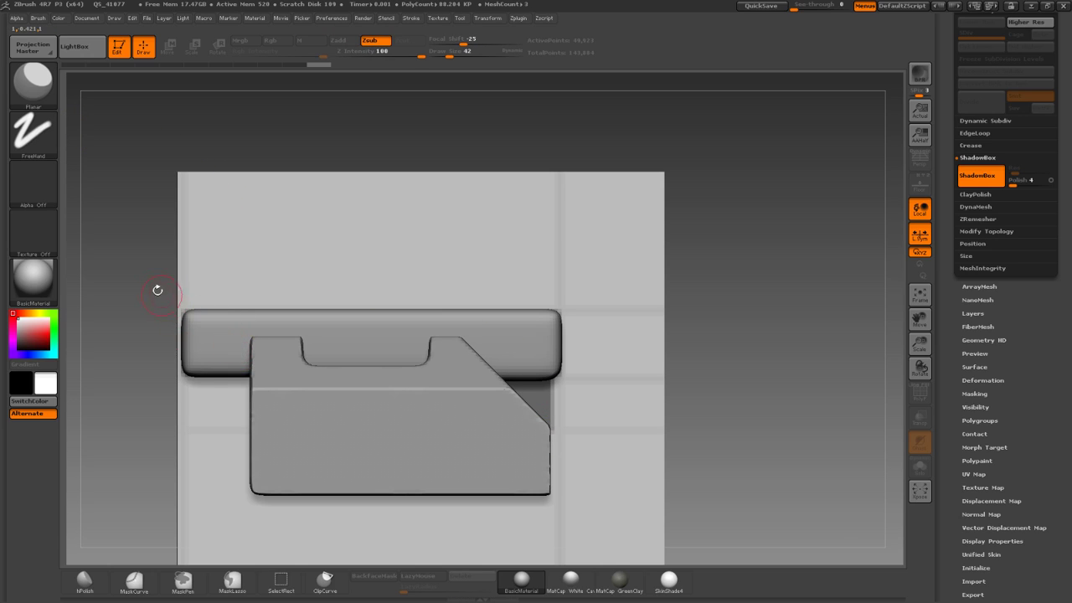
pyautogui.keyDown('shift'); pyautogui.moveTo(161, 293); pyautogui.dragTo(184, 290); pyautogui.keyUp('shift')
pyautogui.keyDown('ctrl'); pyautogui.moveTo(511, 381); pyautogui.dragTo(638, 428); pyautogui.keyUp('ctrl')
pyautogui.moveTo(176, 301); pyautogui.dragTo(289, 295)
# Trim the right edge off the side-plane profile with MaskCurve.
pyautogui.click(38, 91)
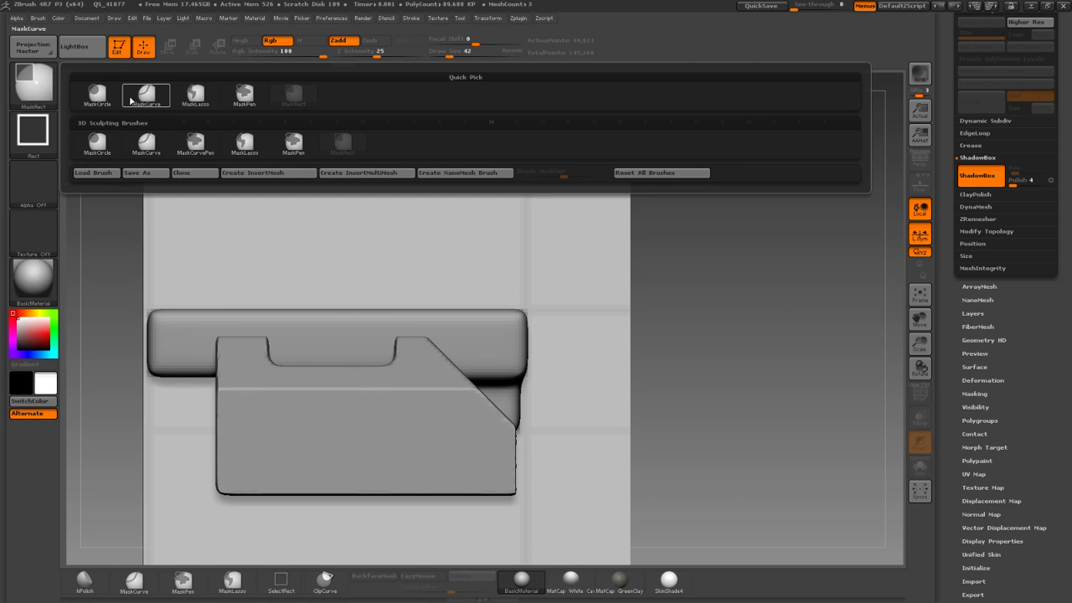
pyautogui.click(134, 99)
pyautogui.moveTo(514, 285); pyautogui.dragTo(508, 577)
pyautogui.moveTo(635, 445)
pyautogui.keyDown('alt'); pyautogui.mouseDown()
pyautogui.moveTo(639, 400)
pyautogui.moveTo(712, 404)
pyautogui.moveTo(627, 402)
pyautogui.moveTo(637, 415)
pyautogui.moveTo(608, 418)
pyautogui.moveTo(637, 393)
pyautogui.moveTo(645, 424)
pyautogui.mouseUp(); pyautogui.keyUp('alt')
pyautogui.moveTo(645, 424); pyautogui.dragTo(624, 420)
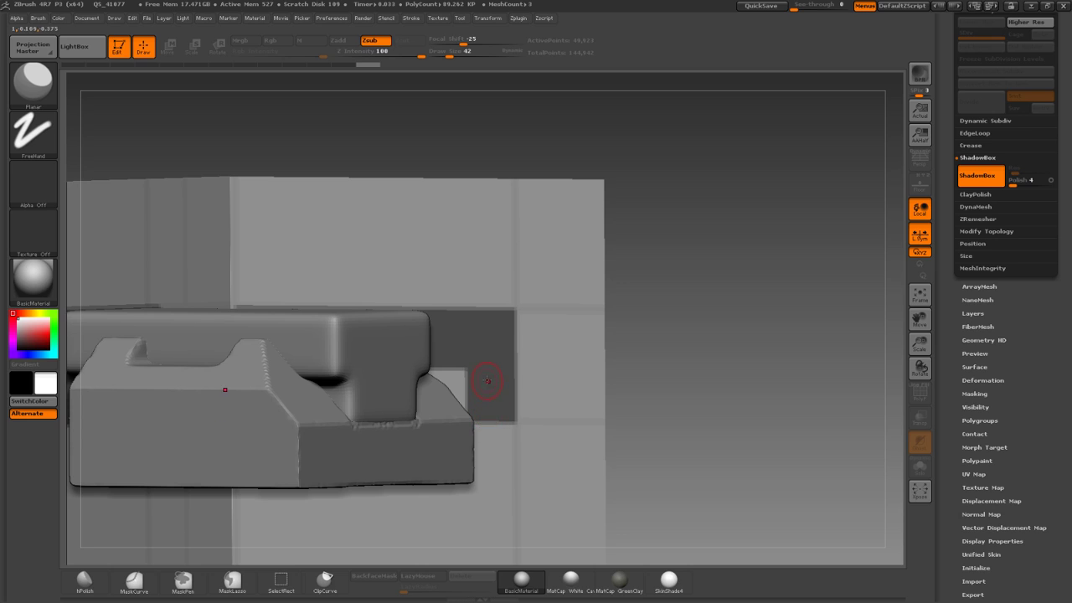
pyautogui.keyDown('shift'); pyautogui.moveTo(648, 394); pyautogui.dragTo(623, 369); pyautogui.keyUp('shift')
pyautogui.moveTo(253, 228); pyautogui.dragTo(179, 232)
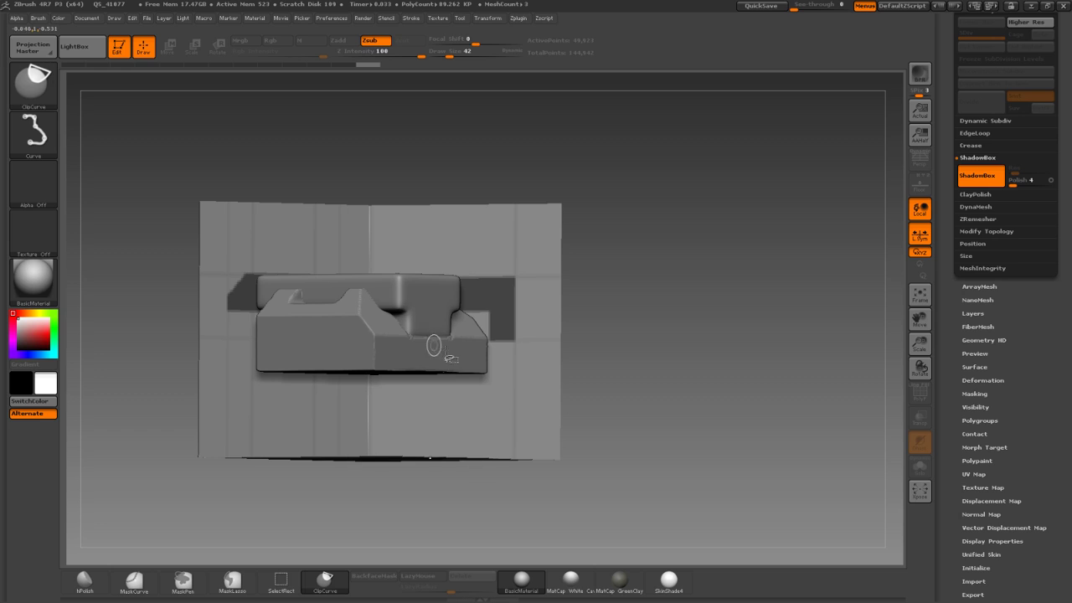
# Solo the right ShadowBox wall and trim the mask's leg with a curve.
pyautogui.keyDown('ctrl'); pyautogui.keyDown('shift'); pyautogui.click(541, 373); pyautogui.keyUp('shift'); pyautogui.keyUp('ctrl')
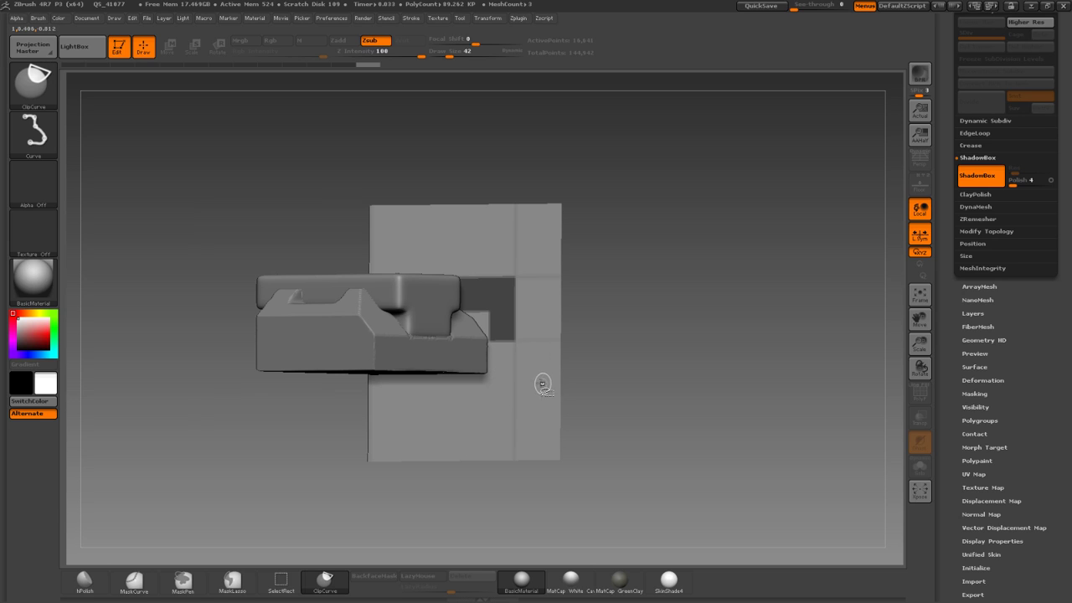
pyautogui.moveTo(634, 383)
pyautogui.mouseDown()
pyautogui.moveTo(594, 414)
pyautogui.moveTo(582, 365)
pyautogui.moveTo(605, 376)
pyautogui.moveTo(606, 400)
pyautogui.moveTo(541, 404)
pyautogui.mouseUp()
pyautogui.keyDown('alt'); pyautogui.moveTo(455, 422); pyautogui.dragTo(461, 457); pyautogui.keyUp('alt')
pyautogui.moveTo(460, 457)
pyautogui.mouseDown()
pyautogui.moveTo(385, 448)
pyautogui.moveTo(325, 399)
pyautogui.moveTo(275, 390)
pyautogui.moveTo(277, 403)
pyautogui.mouseUp()
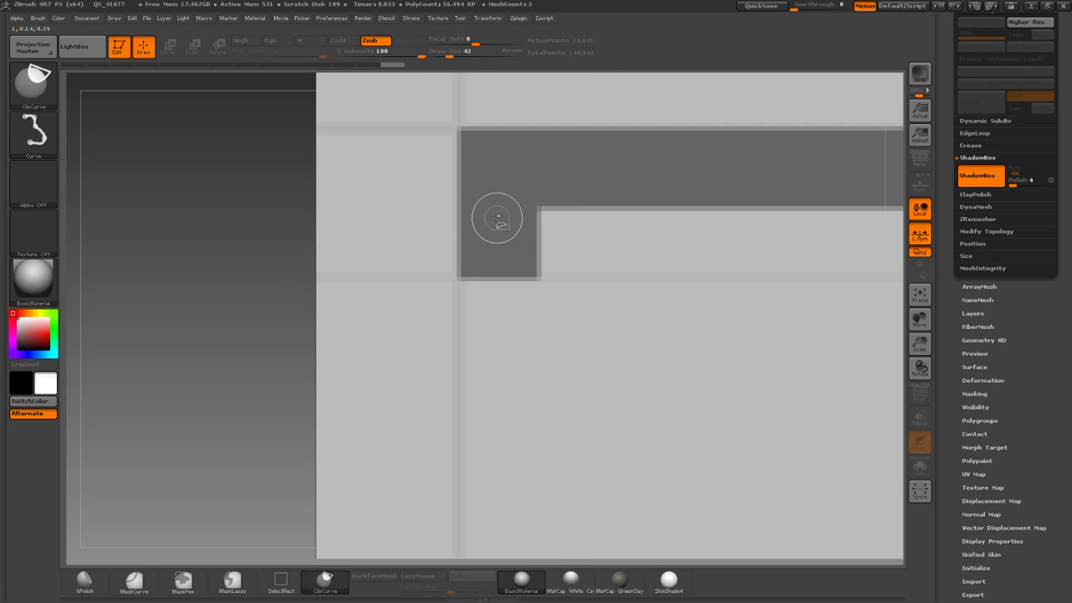
pyautogui.press('ctrl')
pyautogui.moveTo(504, 328)
pyautogui.keyDown('ctrl'); pyautogui.mouseDown()
pyautogui.moveTo(510, 387)
pyautogui.moveTo(493, 410)
pyautogui.mouseUp(); pyautogui.keyUp('ctrl')
pyautogui.moveTo(273, 334)
pyautogui.keyDown('alt'); pyautogui.mouseDown()
pyautogui.moveTo(271, 304)
pyautogui.moveTo(338, 334)
pyautogui.mouseUp(); pyautogui.keyUp('alt')
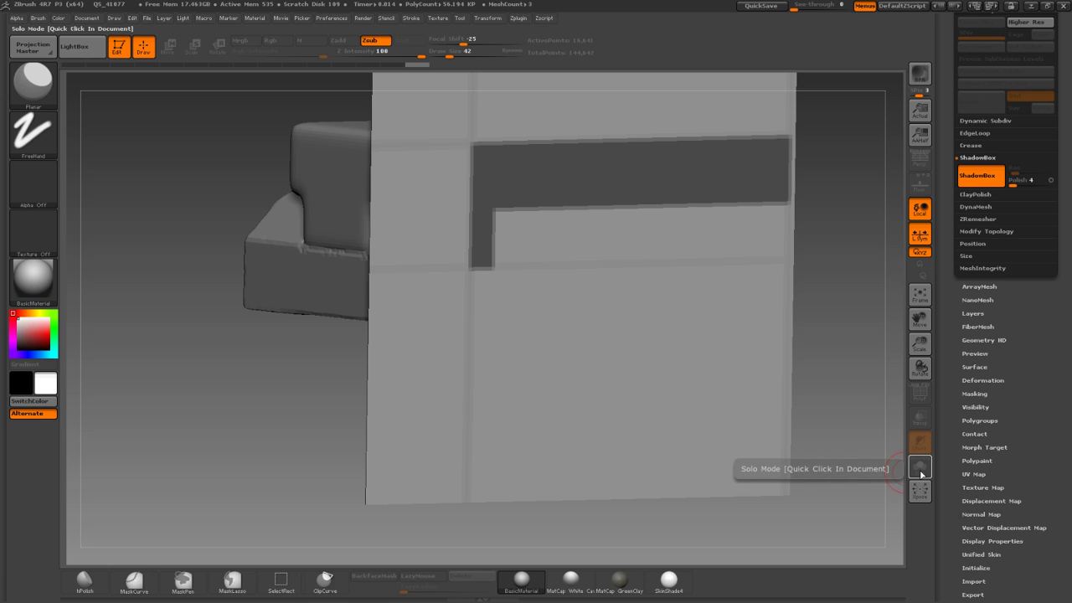
pyautogui.moveTo(806, 467); pyautogui.dragTo(710, 374)
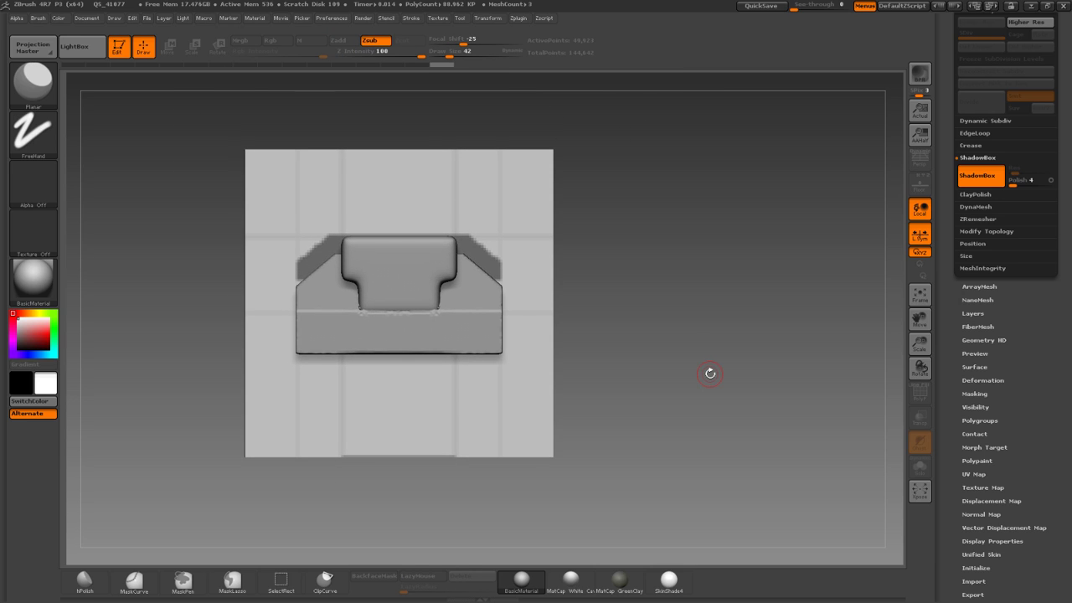
pyautogui.moveTo(295, 309)
pyautogui.mouseDown()
pyautogui.moveTo(256, 300)
pyautogui.moveTo(216, 208)
pyautogui.moveTo(256, 213)
pyautogui.moveTo(223, 275)
pyautogui.moveTo(220, 543)
pyautogui.moveTo(209, 469)
pyautogui.moveTo(222, 543)
pyautogui.mouseUp()
# MaskRect side blocks on the profile and a cross block on the top plane.
pyautogui.click(40, 87)
pyautogui.click(293, 94)
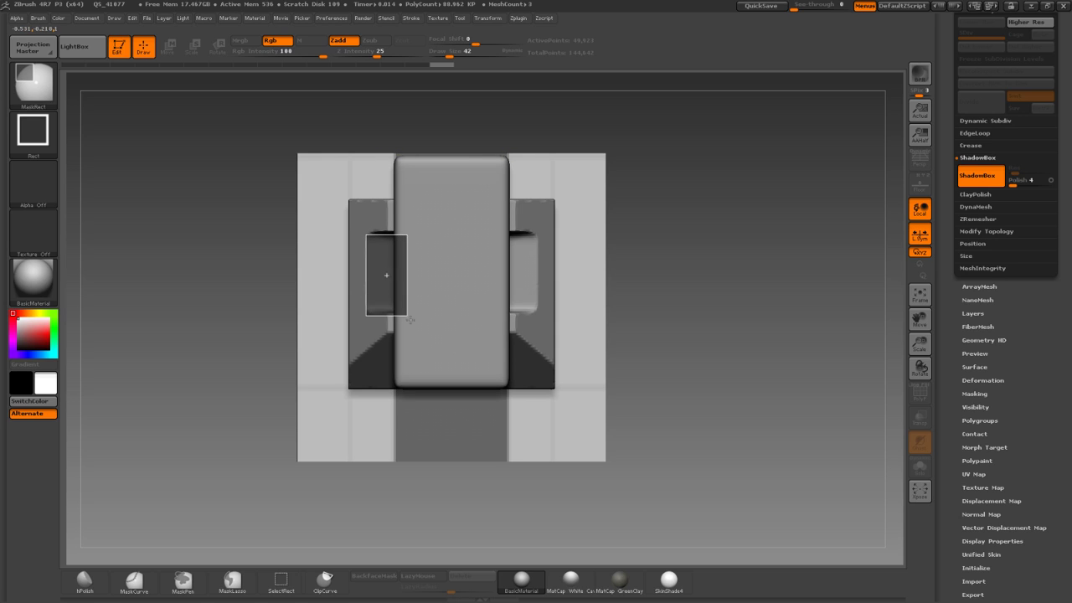
pyautogui.keyDown('ctrl'); pyautogui.moveTo(492, 312); pyautogui.dragTo(492, 313); pyautogui.keyUp('ctrl')
pyautogui.moveTo(239, 335)
pyautogui.mouseDown()
pyautogui.moveTo(234, 201)
pyautogui.moveTo(224, 332)
pyautogui.mouseUp()
pyautogui.moveTo(269, 264); pyautogui.dragTo(226, 402)
pyautogui.keyDown('ctrl'); pyautogui.moveTo(354, 323); pyautogui.dragTo(545, 330); pyautogui.keyUp('ctrl')
pyautogui.moveTo(219, 309); pyautogui.dragTo(229, 212)
pyautogui.keyDown('alt'); pyautogui.moveTo(255, 171); pyautogui.dragTo(355, 283); pyautogui.keyUp('alt')
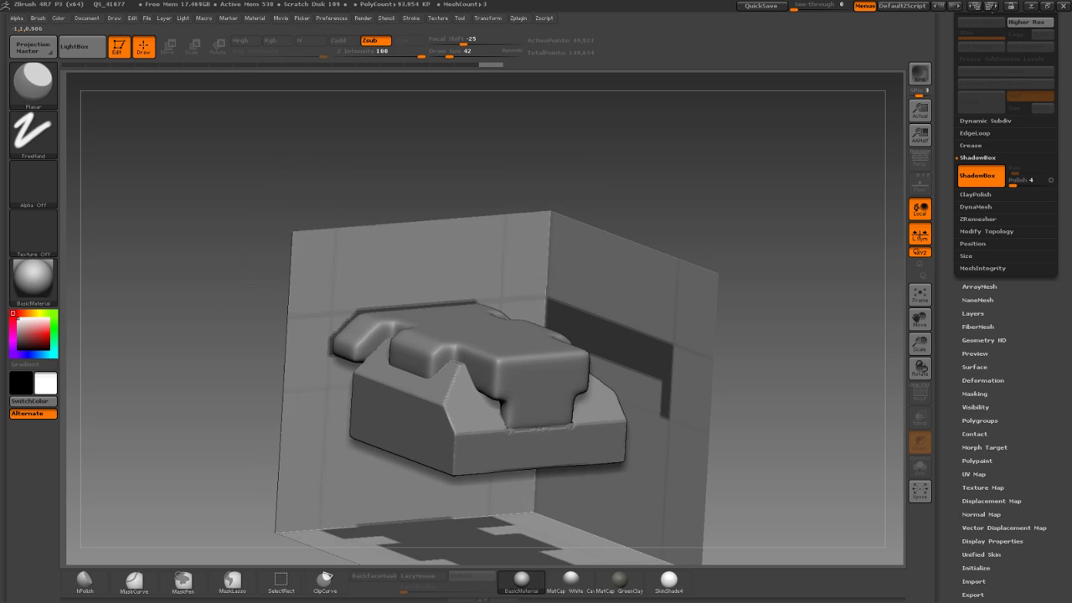
# Finish the ShadowBox, open DynaMesh settings and Solo the T-shaped piece in front view.
pyautogui.click(981, 177)
pyautogui.click(982, 207)
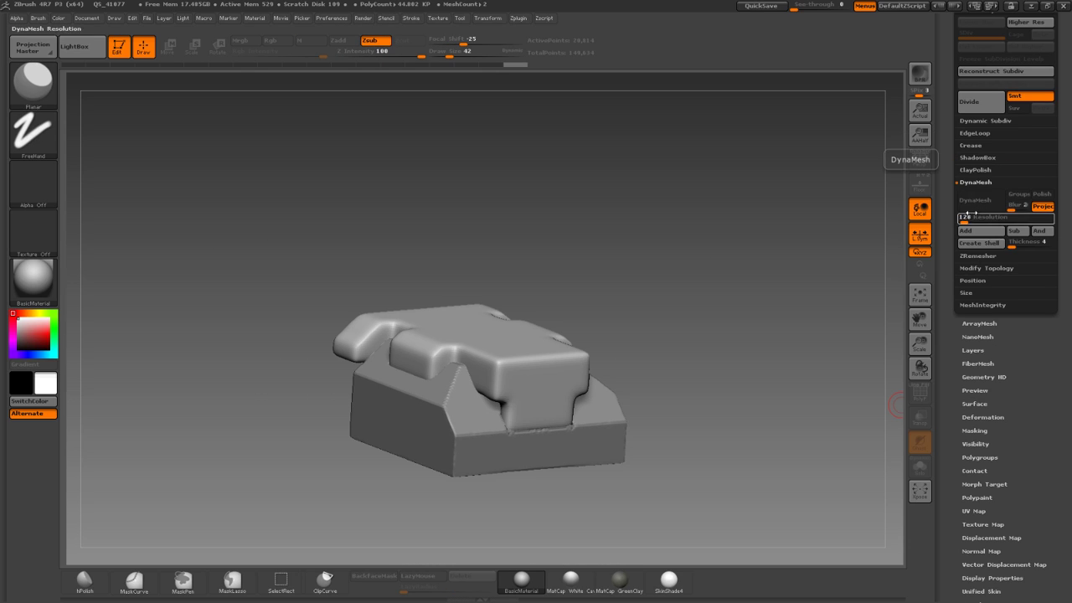
pyautogui.moveTo(641, 233); pyautogui.dragTo(355, 201)
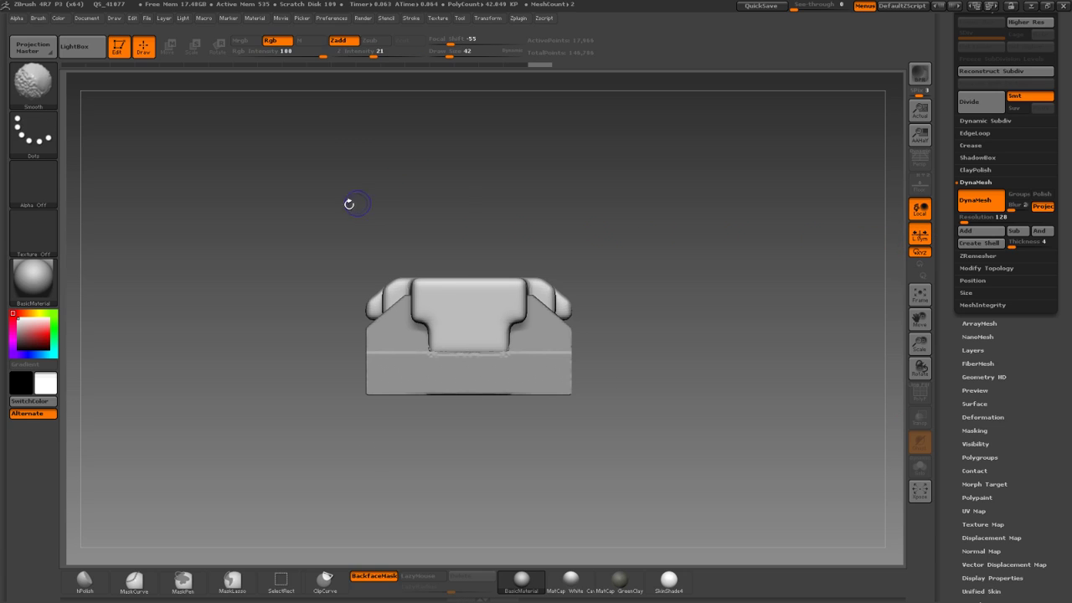
pyautogui.keyDown('alt'); pyautogui.moveTo(300, 279); pyautogui.dragTo(315, 422); pyautogui.keyUp('alt')
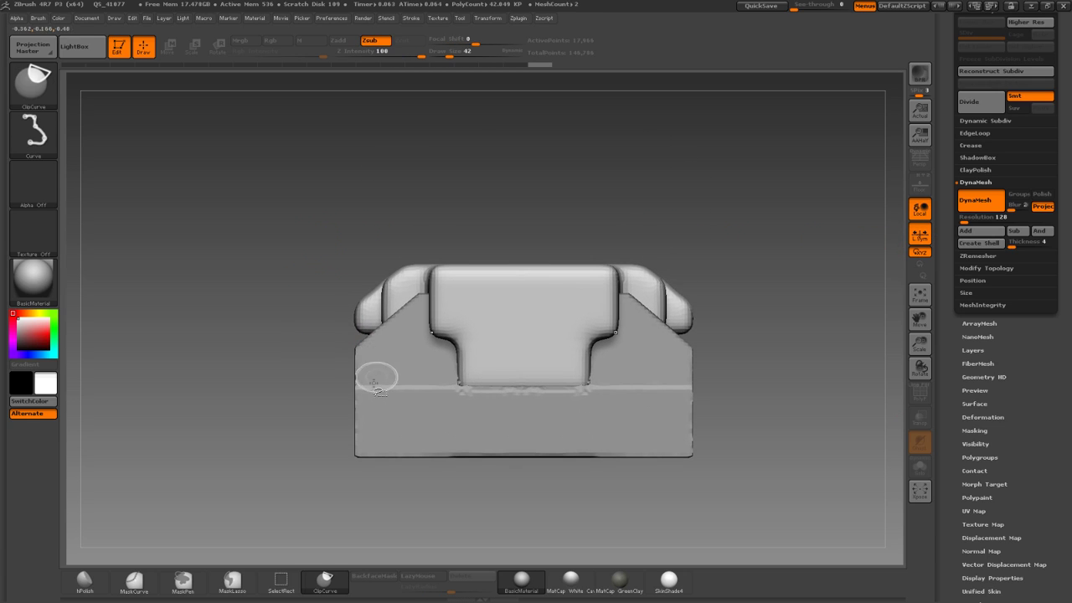
pyautogui.click(918, 467)
pyautogui.moveTo(769, 432)
pyautogui.mouseDown()
pyautogui.moveTo(859, 454)
pyautogui.moveTo(833, 524)
pyautogui.mouseUp()
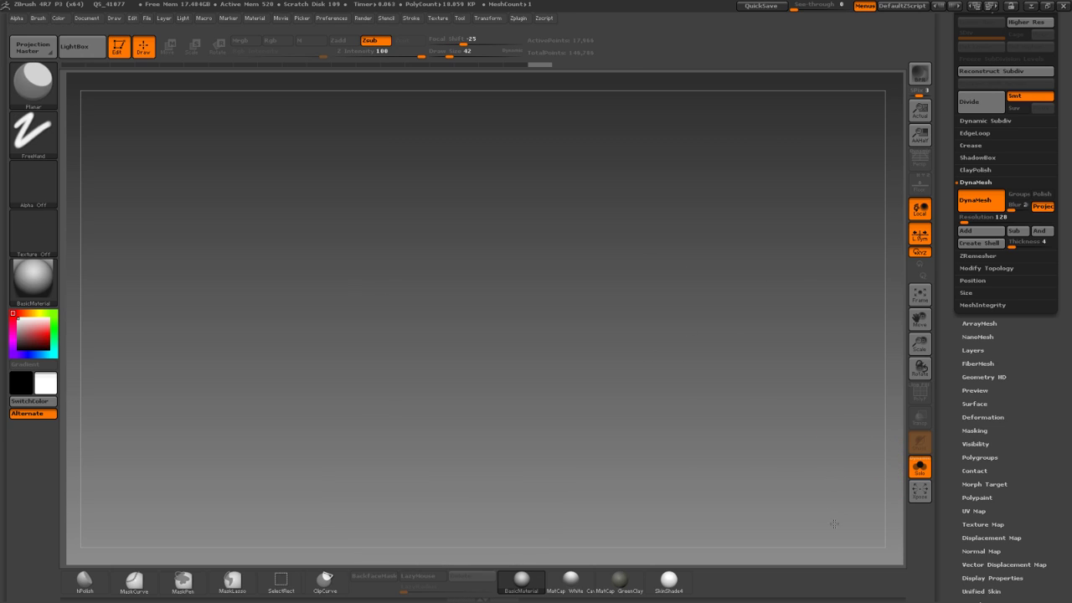
pyautogui.keyDown('ctrl'); pyautogui.keyDown('shift'); pyautogui.click(823, 434); pyautogui.keyUp('shift'); pyautogui.keyUp('ctrl')
pyautogui.moveTo(222, 321)
pyautogui.keyDown('alt'); pyautogui.mouseDown()
pyautogui.moveTo(249, 241)
pyautogui.moveTo(218, 315)
pyautogui.moveTo(211, 297)
pyautogui.mouseUp(); pyautogui.keyUp('alt')
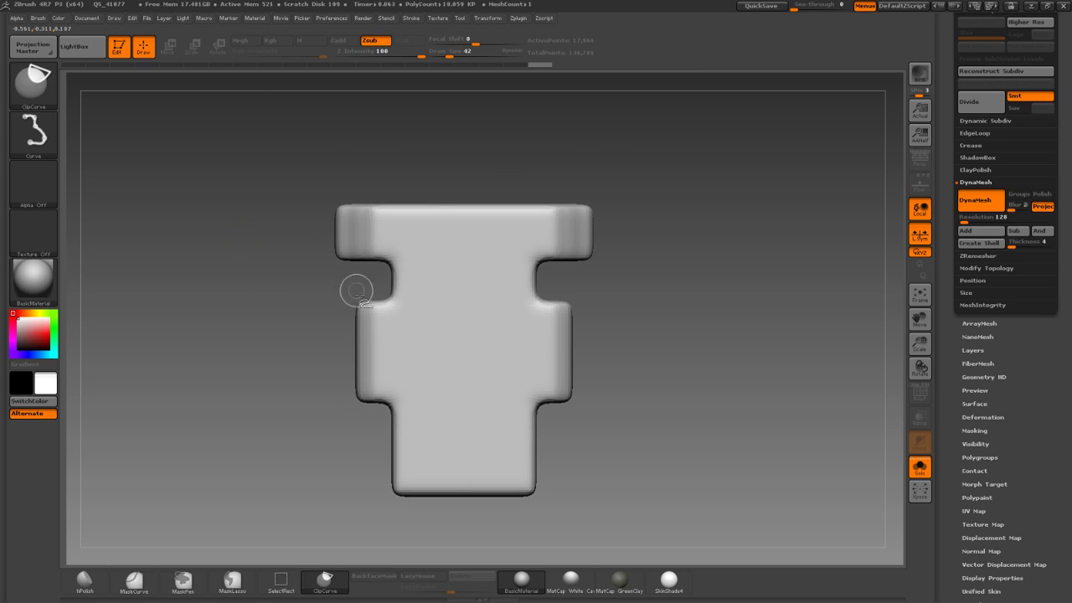
# ClipCurve straight cuts along the piece's left edge, underside and middle step.
pyautogui.keyDown('ctrl'); pyautogui.keyDown('shift'); pyautogui.moveTo(340, 324); pyautogui.dragTo(341, 119); pyautogui.keyUp('shift'); pyautogui.keyUp('ctrl')
pyautogui.moveTo(359, 419)
pyautogui.keyDown('ctrl'); pyautogui.keyDown('shift'); pyautogui.mouseDown()
pyautogui.moveTo(360, 244)
pyautogui.moveTo(363, 287)
pyautogui.mouseUp(); pyautogui.keyUp('shift'); pyautogui.keyUp('ctrl')
pyautogui.keyDown('ctrl'); pyautogui.keyDown('shift'); pyautogui.moveTo(392, 517); pyautogui.dragTo(397, 407); pyautogui.keyUp('shift'); pyautogui.keyUp('ctrl')
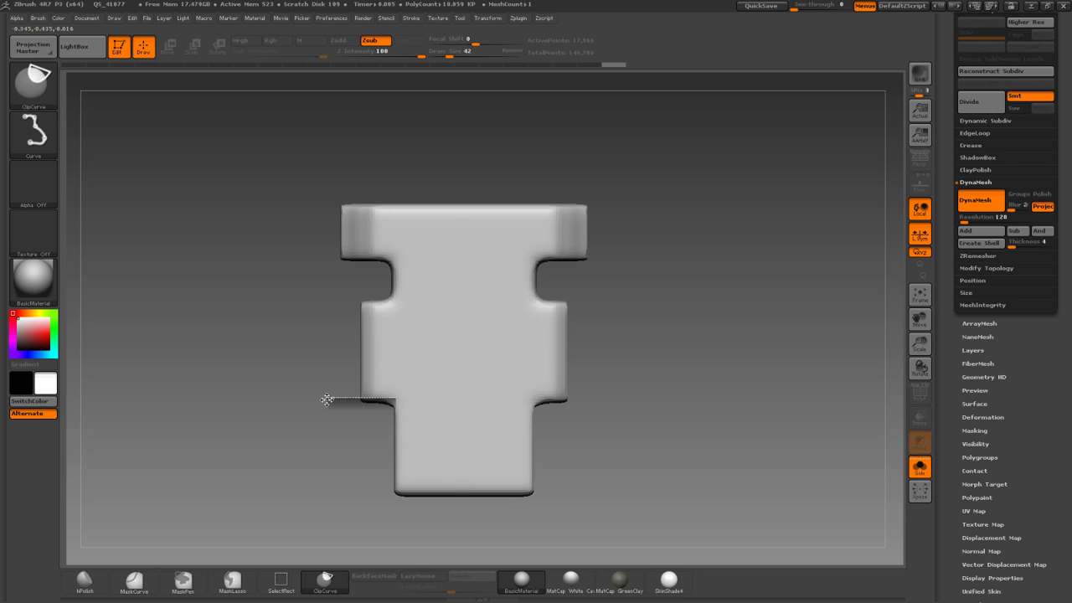
pyautogui.keyDown('ctrl'); pyautogui.keyDown('shift'); pyautogui.moveTo(326, 400); pyautogui.dragTo(326, 390); pyautogui.keyUp('shift'); pyautogui.keyUp('ctrl')
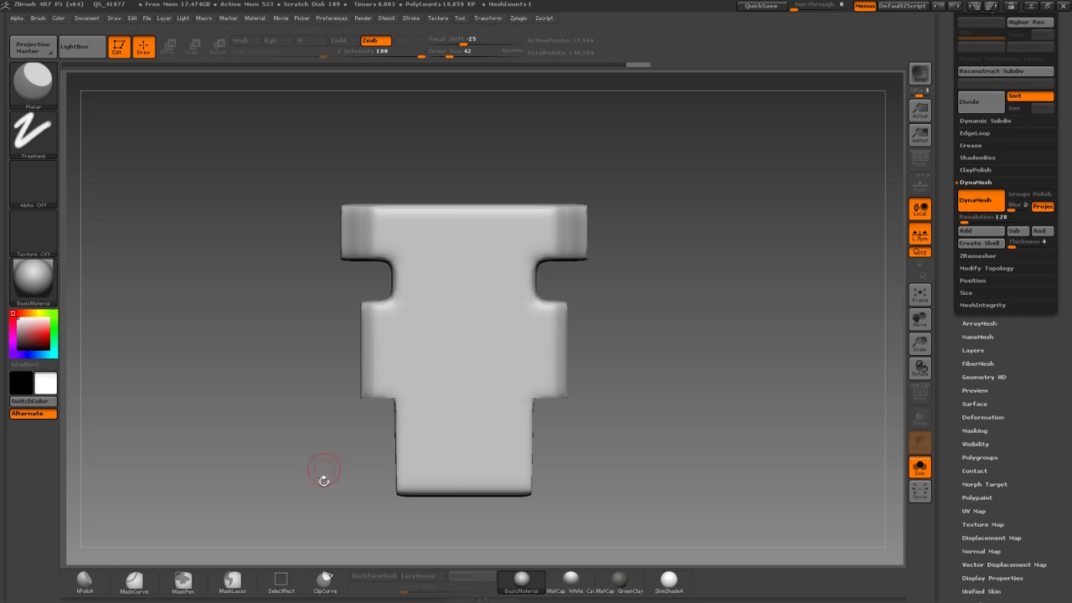
pyautogui.moveTo(571, 484)
pyautogui.keyDown('ctrl'); pyautogui.keyDown('shift'); pyautogui.mouseDown()
pyautogui.moveTo(304, 484)
pyautogui.moveTo(287, 350)
pyautogui.moveTo(360, 352)
pyautogui.mouseUp(); pyautogui.keyUp('shift'); pyautogui.keyUp('ctrl')
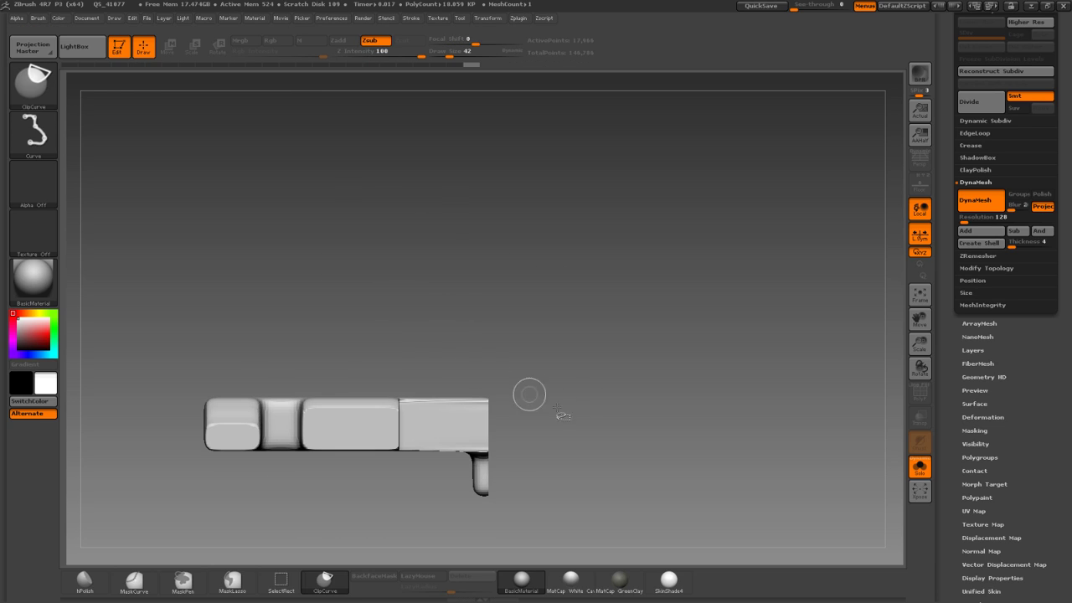
# Chamfer the bracket's top corners symmetrically with an angled ClipCurve cut.
pyautogui.click(918, 468)
pyautogui.moveTo(789, 432)
pyautogui.mouseDown()
pyautogui.moveTo(785, 423)
pyautogui.moveTo(801, 445)
pyautogui.moveTo(749, 377)
pyautogui.moveTo(582, 406)
pyautogui.moveTo(570, 372)
pyautogui.mouseUp()
pyautogui.moveTo(430, 318)
pyautogui.keyDown('ctrl'); pyautogui.keyDown('shift'); pyautogui.mouseDown()
pyautogui.moveTo(557, 429)
pyautogui.moveTo(586, 423)
pyautogui.moveTo(530, 397)
pyautogui.mouseUp(); pyautogui.keyUp('shift'); pyautogui.keyUp('ctrl')
pyautogui.keyDown('alt'); pyautogui.moveTo(290, 243); pyautogui.dragTo(254, 303); pyautogui.keyUp('alt')
pyautogui.moveTo(651, 367)
pyautogui.mouseDown()
pyautogui.moveTo(654, 382)
pyautogui.moveTo(659, 270)
pyautogui.mouseUp()
pyautogui.keyDown('ctrl'); pyautogui.keyDown('shift'); pyautogui.moveTo(538, 419); pyautogui.dragTo(687, 521); pyautogui.keyUp('shift'); pyautogui.keyUp('ctrl')
pyautogui.keyDown('shift'); pyautogui.moveTo(677, 447); pyautogui.dragTo(676, 466); pyautogui.keyUp('shift')
# Trim the bracket's right edge with a vertical ClipCurve cut.
pyautogui.moveTo(472, 383)
pyautogui.keyDown('shift'); pyautogui.mouseDown()
pyautogui.moveTo(308, 373)
pyautogui.moveTo(350, 403)
pyautogui.moveTo(383, 388)
pyautogui.moveTo(386, 412)
pyautogui.moveTo(330, 418)
pyautogui.moveTo(359, 395)
pyautogui.mouseUp(); pyautogui.keyUp('shift')
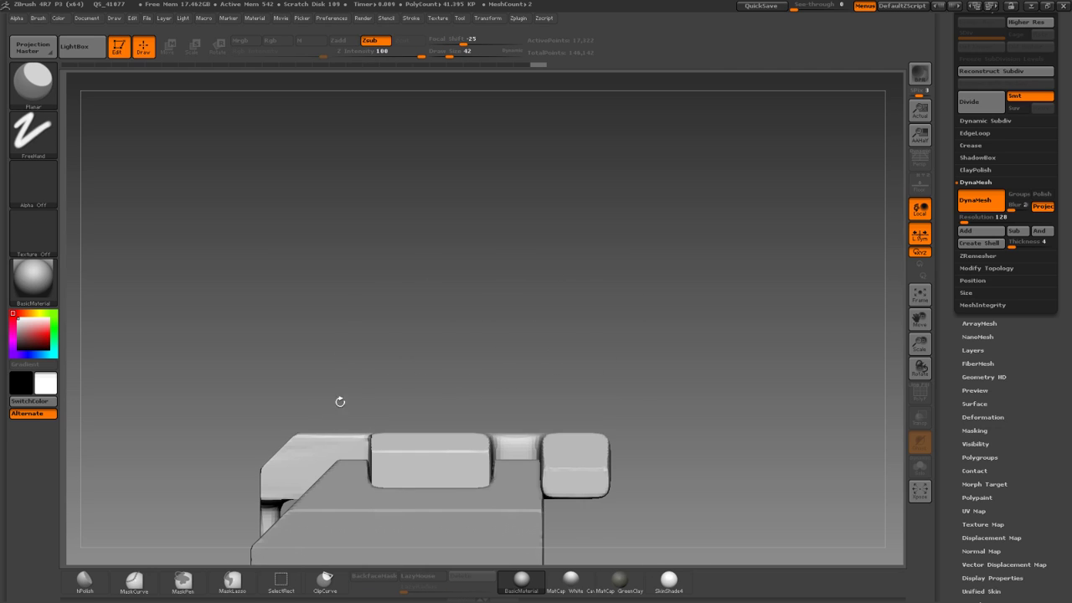
pyautogui.keyDown('ctrl'); pyautogui.keyDown('shift'); pyautogui.moveTo(614, 404); pyautogui.dragTo(605, 588); pyautogui.keyUp('shift'); pyautogui.keyUp('ctrl')
pyautogui.moveTo(623, 444)
pyautogui.mouseDown()
pyautogui.moveTo(641, 469)
pyautogui.moveTo(634, 503)
pyautogui.mouseUp()
# Cut the top notch off the piece with ClipRect.
pyautogui.keyDown('alt'); pyautogui.moveTo(510, 327); pyautogui.dragTo(469, 258); pyautogui.keyUp('alt')
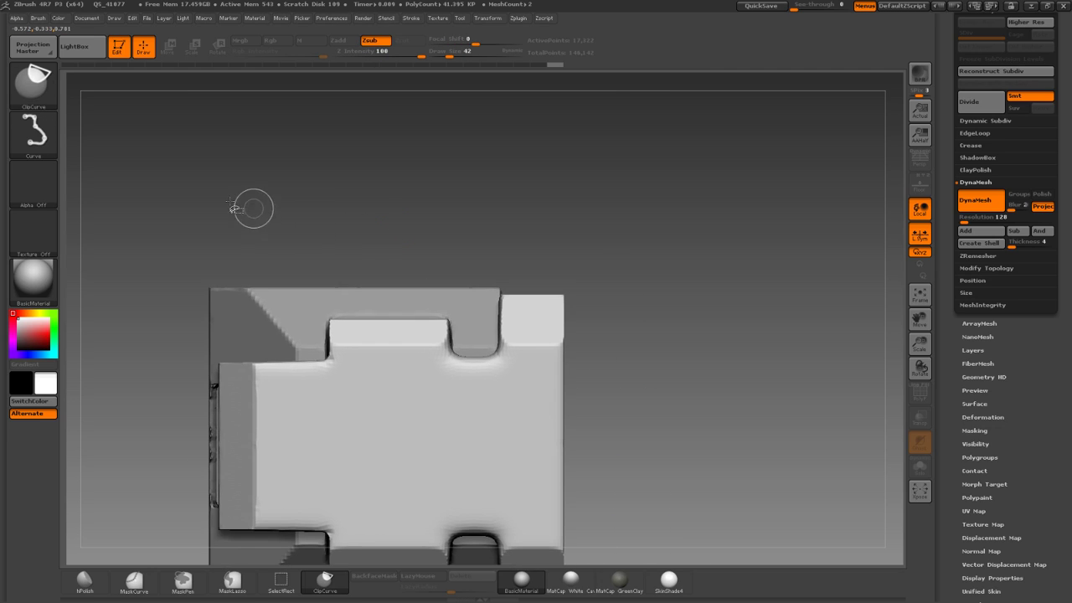
pyautogui.click(33, 81)
pyautogui.click(195, 96)
pyautogui.moveTo(453, 277)
pyautogui.mouseDown()
pyautogui.moveTo(478, 350)
pyautogui.moveTo(501, 360)
pyautogui.mouseUp()
pyautogui.moveTo(478, 310)
pyautogui.mouseDown()
pyautogui.moveTo(413, 201)
pyautogui.moveTo(426, 287)
pyautogui.moveTo(344, 301)
pyautogui.moveTo(411, 278)
pyautogui.mouseUp()
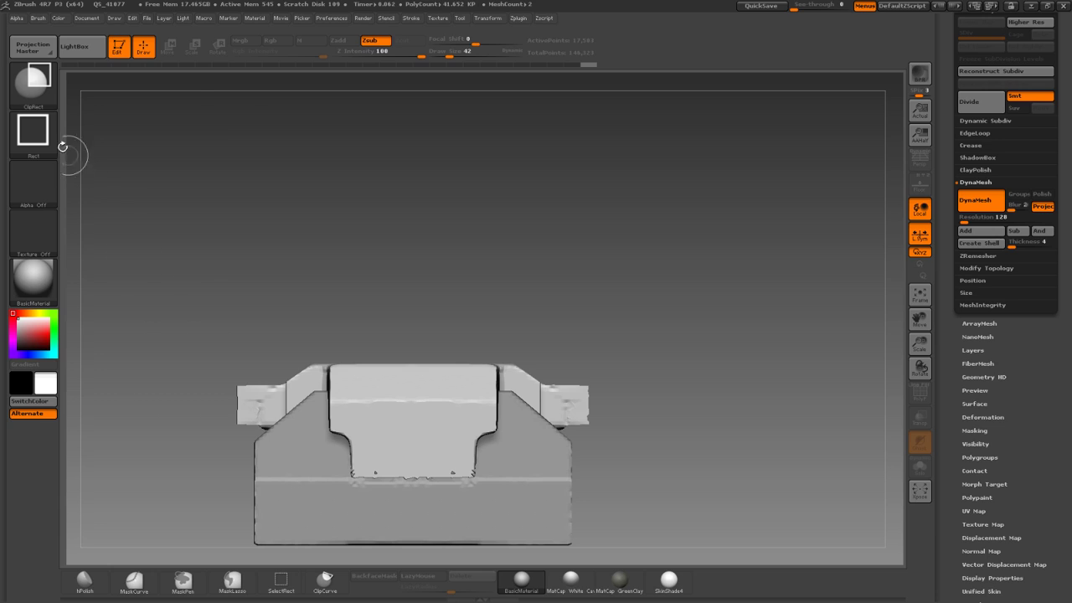
# Return to ClipCurve and trim the piece's right edge and the top of the lid.
pyautogui.keyDown('ctrl'); pyautogui.keyDown('shift'); pyautogui.click(41, 89); pyautogui.keyUp('shift'); pyautogui.keyUp('ctrl')
pyautogui.keyDown('ctrl'); pyautogui.keyDown('shift'); pyautogui.click(146, 99); pyautogui.keyUp('shift'); pyautogui.keyUp('ctrl')
pyautogui.moveTo(275, 221); pyautogui.dragTo(227, 247)
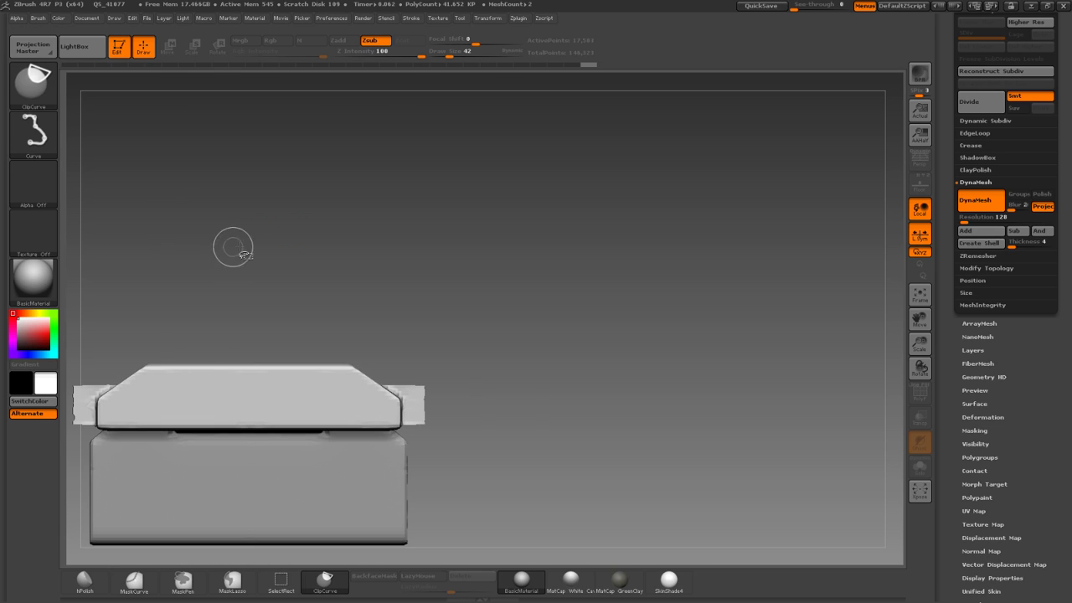
pyautogui.keyDown('ctrl'); pyautogui.keyDown('shift'); pyautogui.moveTo(421, 368); pyautogui.dragTo(469, 412); pyautogui.keyUp('shift'); pyautogui.keyUp('ctrl')
pyautogui.keyDown('ctrl'); pyautogui.keyDown('shift'); pyautogui.moveTo(425, 337); pyautogui.dragTo(427, 476); pyautogui.keyUp('shift'); pyautogui.keyUp('ctrl')
pyautogui.keyDown('ctrl'); pyautogui.keyDown('shift'); pyautogui.moveTo(144, 333); pyautogui.dragTo(486, 352); pyautogui.keyUp('shift'); pyautogui.keyUp('ctrl')
# Re-DynaMesh the trimmed piece and show the base alongside it again.
pyautogui.keyDown('shift'); pyautogui.moveTo(432, 326); pyautogui.dragTo(411, 304); pyautogui.keyUp('shift')
pyautogui.keyDown('ctrl'); pyautogui.moveTo(339, 252); pyautogui.dragTo(393, 288); pyautogui.keyUp('ctrl')
pyautogui.moveTo(474, 266); pyautogui.dragTo(372, 264)
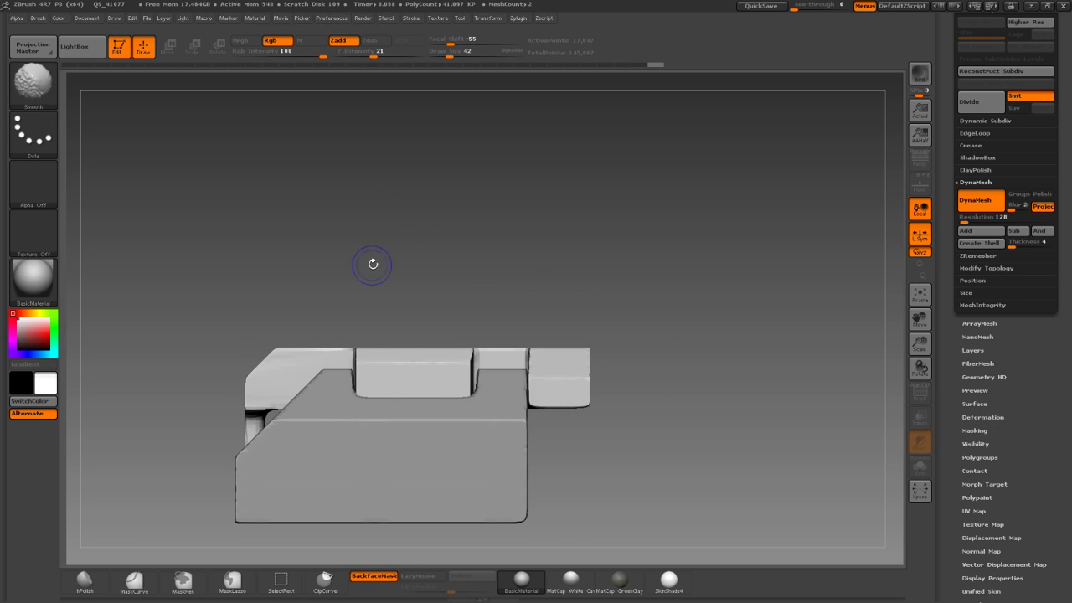
pyautogui.keyDown('alt'); pyautogui.moveTo(554, 311); pyautogui.dragTo(600, 338); pyautogui.keyUp('alt')
pyautogui.click(915, 462)
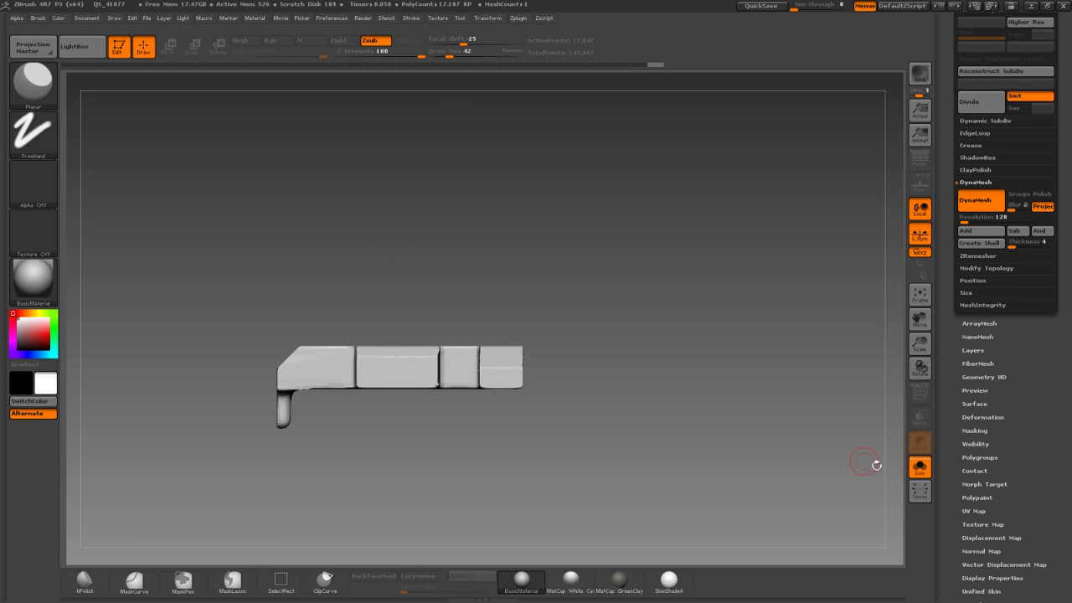
pyautogui.click(912, 459)
pyautogui.scroll(3, 1038, 192)
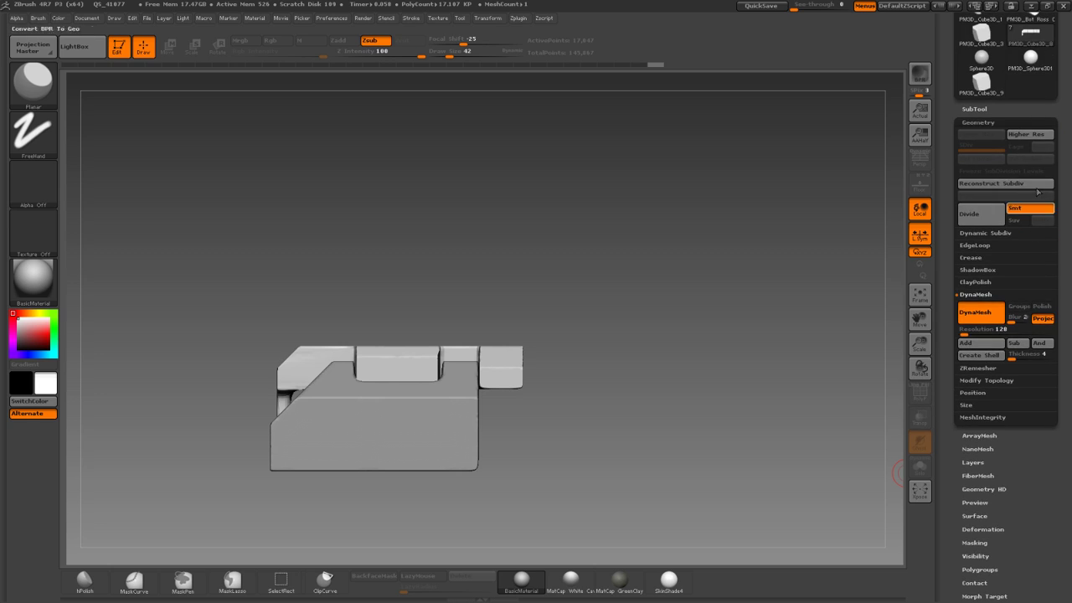
# Expand the SubTool list and inspect the assembled bracket from several angles.
pyautogui.click(976, 109)
pyautogui.moveTo(667, 256); pyautogui.dragTo(676, 346)
pyautogui.keyDown('alt'); pyautogui.moveTo(676, 346); pyautogui.dragTo(732, 336); pyautogui.keyUp('alt')
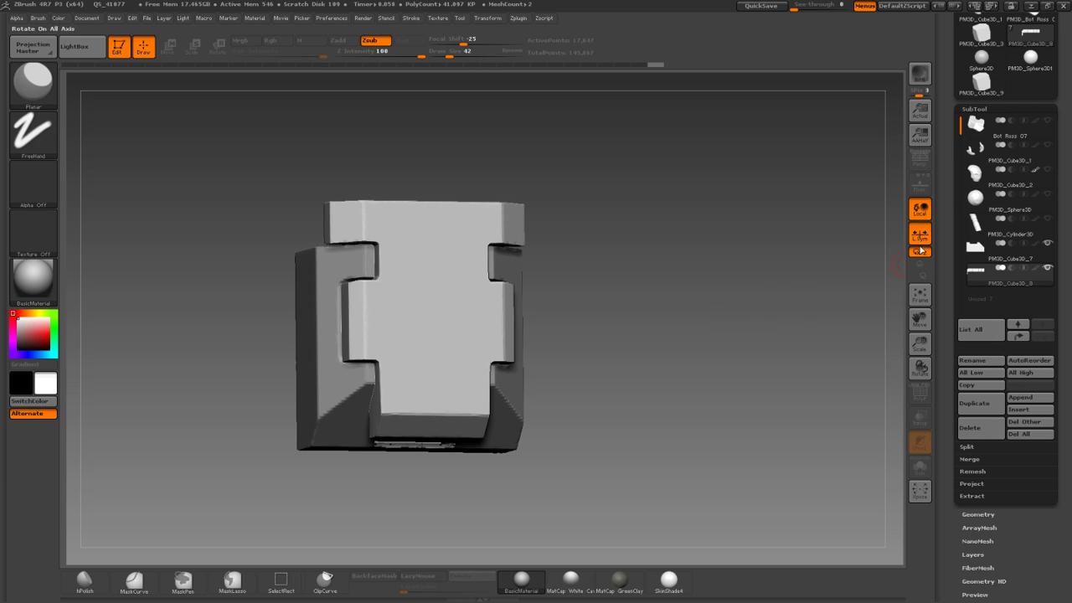
pyautogui.moveTo(731, 292); pyautogui.dragTo(756, 279)
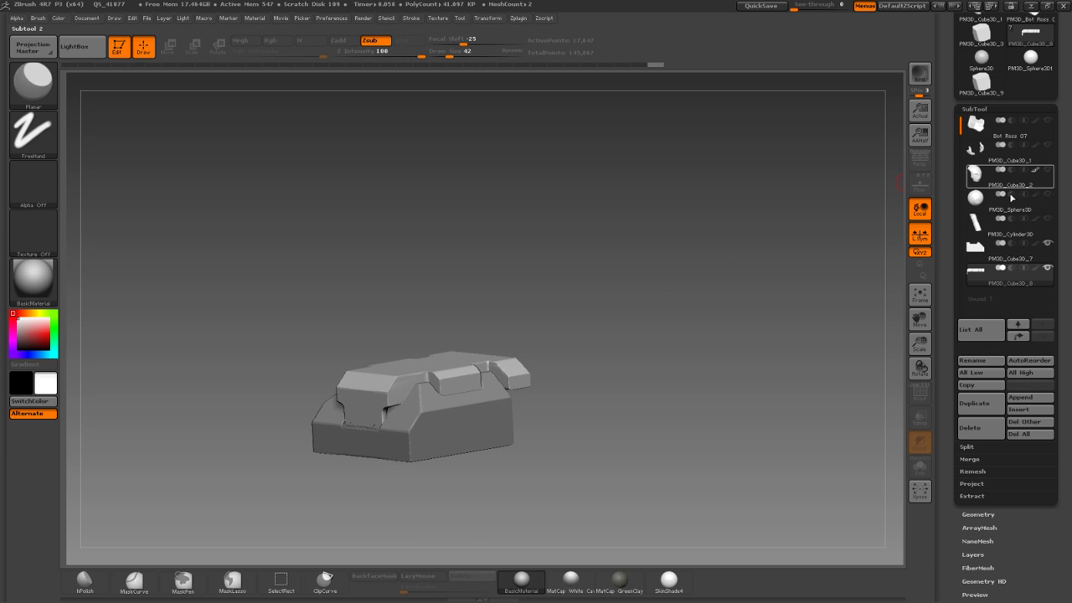
# Make the Sphere3D dome visible with the bracket, framed in a front view.
pyautogui.moveTo(976, 185)
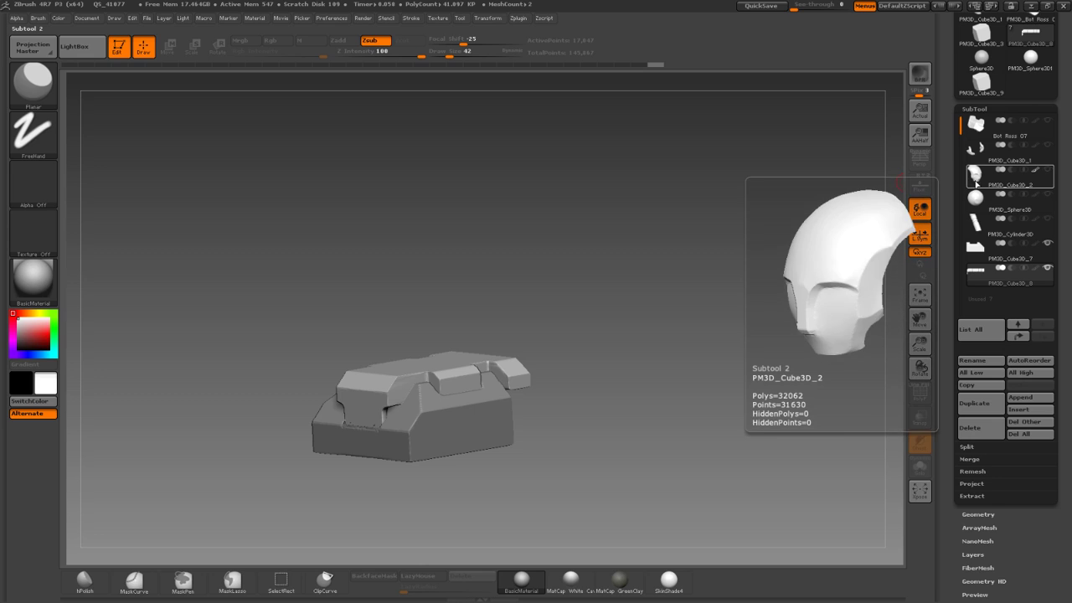
pyautogui.click(1045, 199)
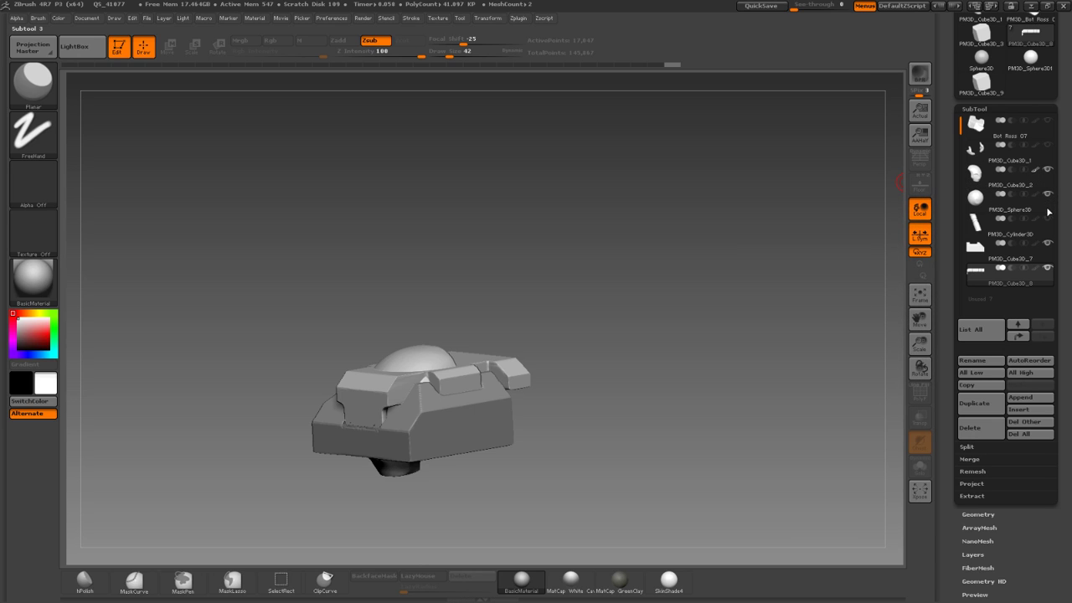
pyautogui.moveTo(1049, 227)
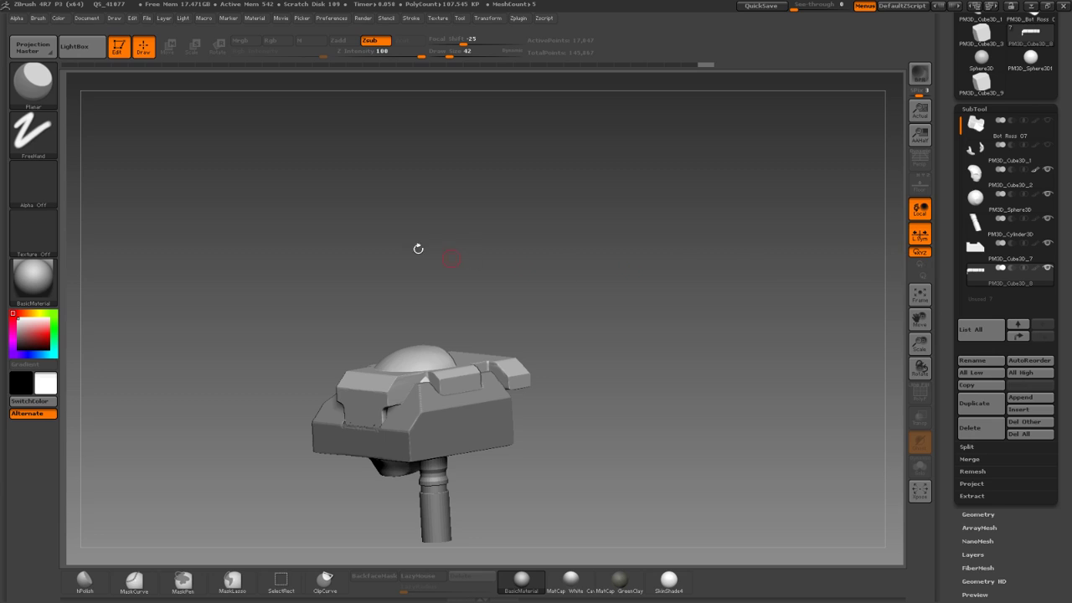
pyautogui.moveTo(419, 247)
pyautogui.mouseDown()
pyautogui.moveTo(416, 256)
pyautogui.moveTo(422, 230)
pyautogui.mouseUp()
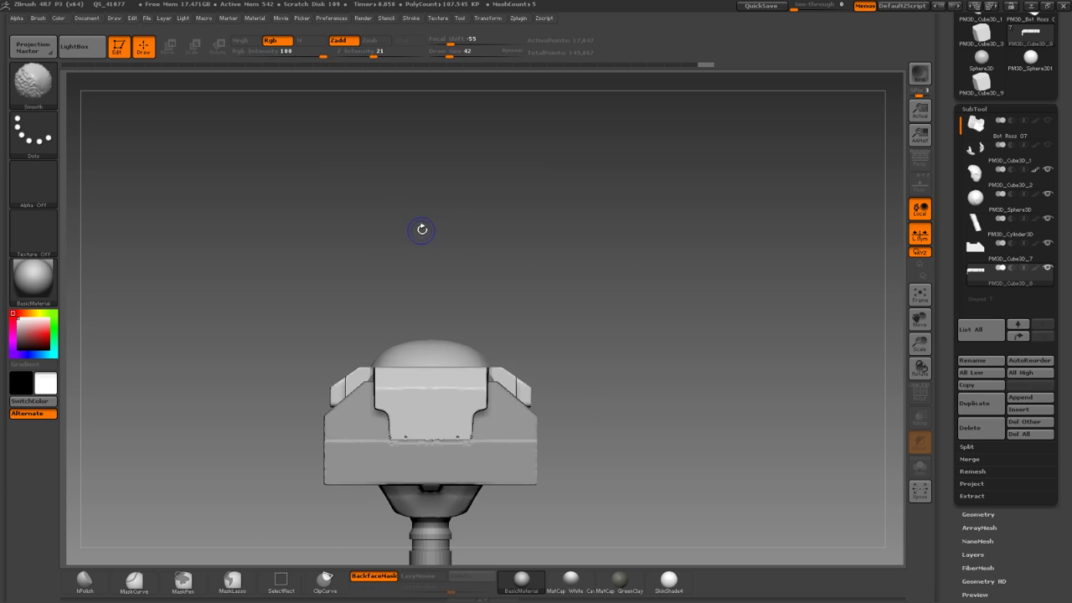
pyautogui.keyDown('alt'); pyautogui.moveTo(622, 289); pyautogui.dragTo(626, 217); pyautogui.keyUp('alt')
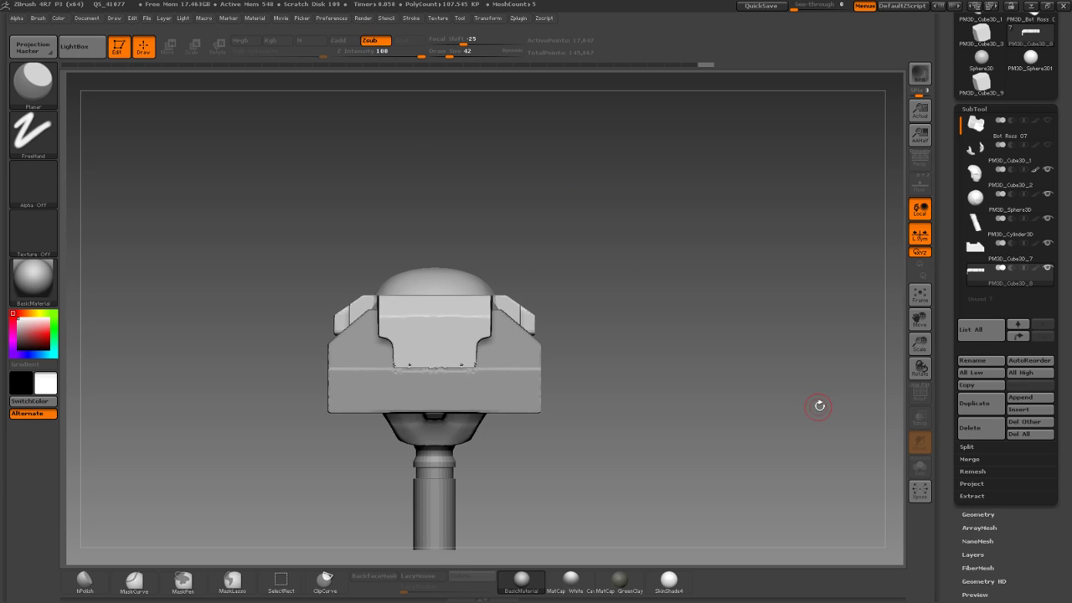
# Open the Tool > Deformation options and view the dome from above.
pyautogui.moveTo(1022, 556); pyautogui.dragTo(1011, 424)
pyautogui.moveTo(850, 414); pyautogui.dragTo(894, 476)
pyautogui.click(993, 490)
pyautogui.moveTo(848, 406); pyautogui.dragTo(898, 331)
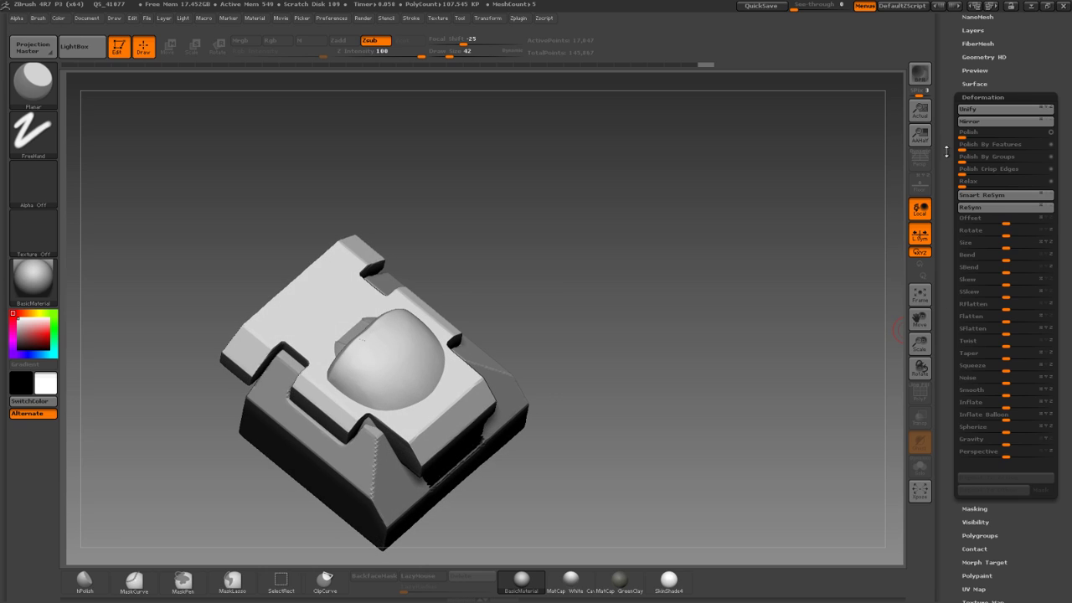
# Mirror the bracket piece and the box part.
pyautogui.click(1038, 122)
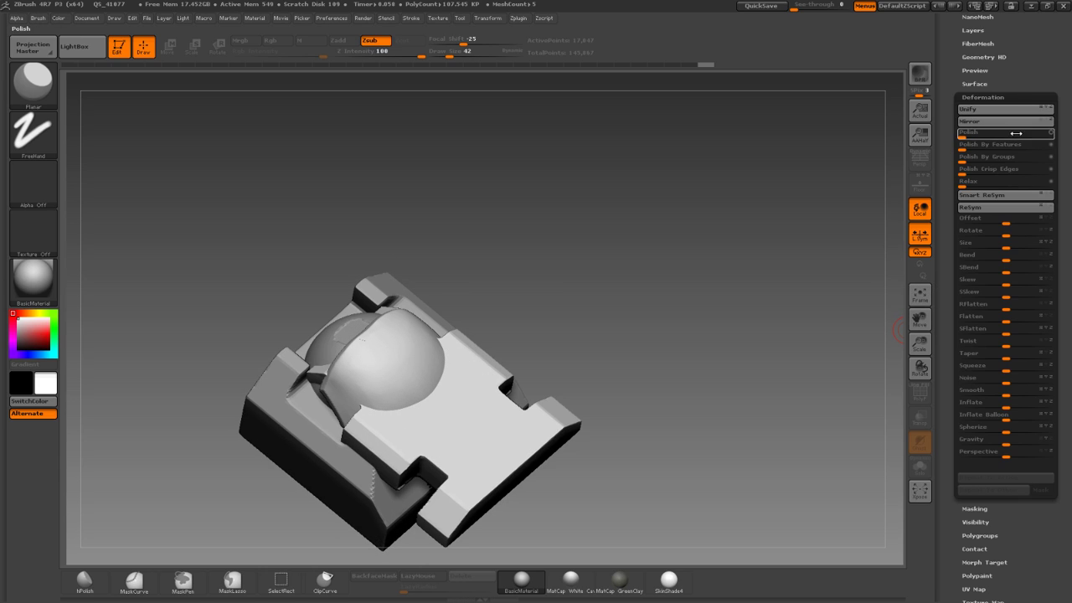
pyautogui.keyDown('alt'); pyautogui.click(280, 418); pyautogui.keyUp('alt')
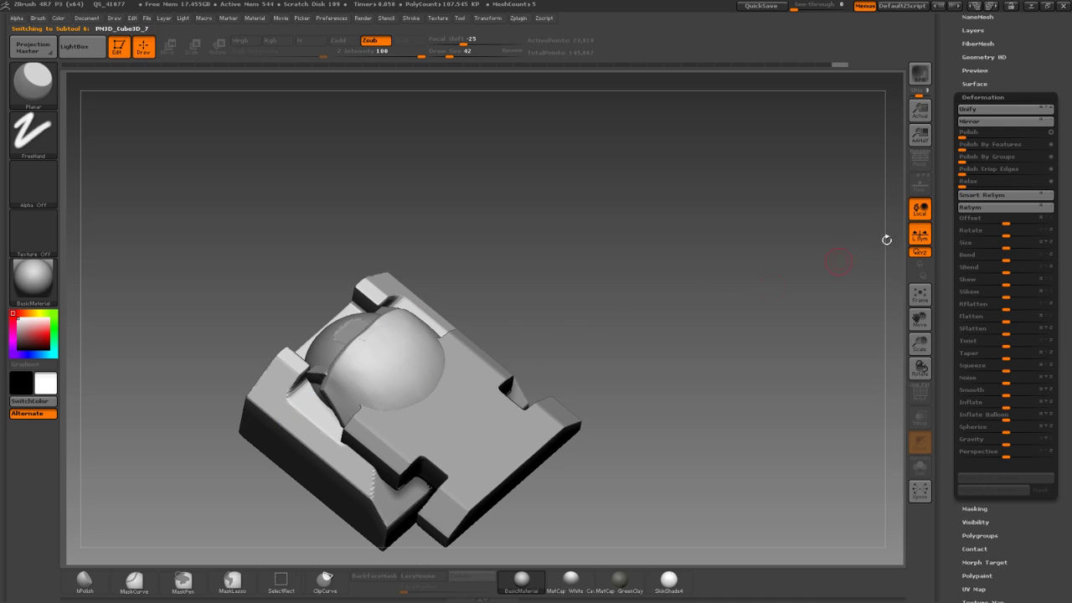
pyautogui.click(1023, 126)
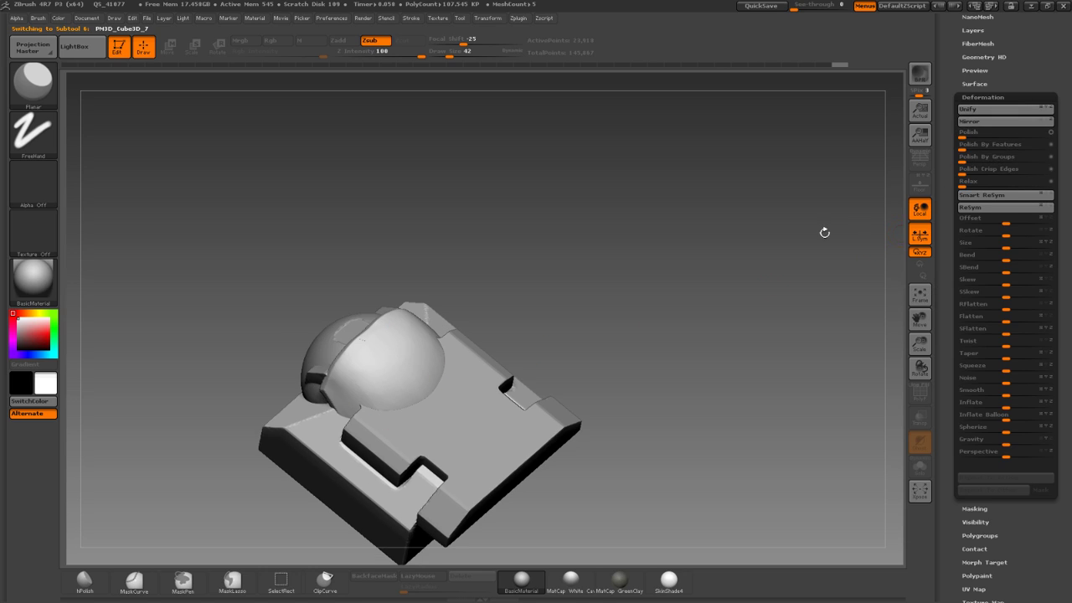
pyautogui.keyDown('alt'); pyautogui.click(340, 371); pyautogui.keyUp('alt')
pyautogui.moveTo(287, 327); pyautogui.dragTo(287, 273)
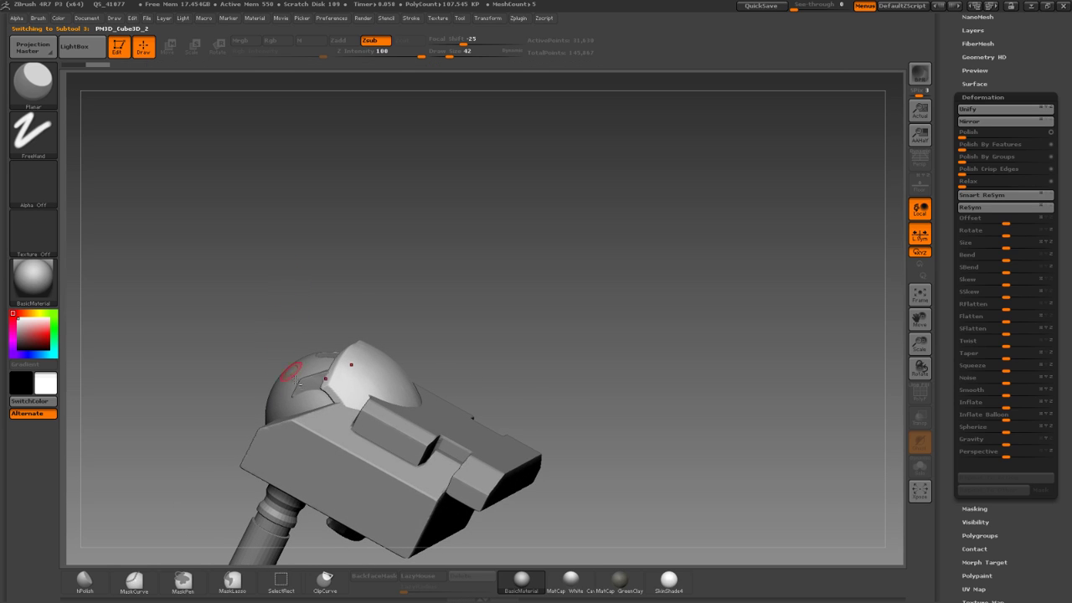
# Step through the sphere, box plate, box and neck subtools, ending on PM3D_Cube3D_8.
pyautogui.keyDown('alt'); pyautogui.click(290, 379); pyautogui.keyUp('alt')
pyautogui.moveTo(829, 279); pyautogui.dragTo(632, 318)
pyautogui.keyDown('alt'); pyautogui.click(430, 419); pyautogui.keyUp('alt')
pyautogui.keyDown('alt'); pyautogui.moveTo(419, 331); pyautogui.dragTo(420, 279); pyautogui.keyUp('alt')
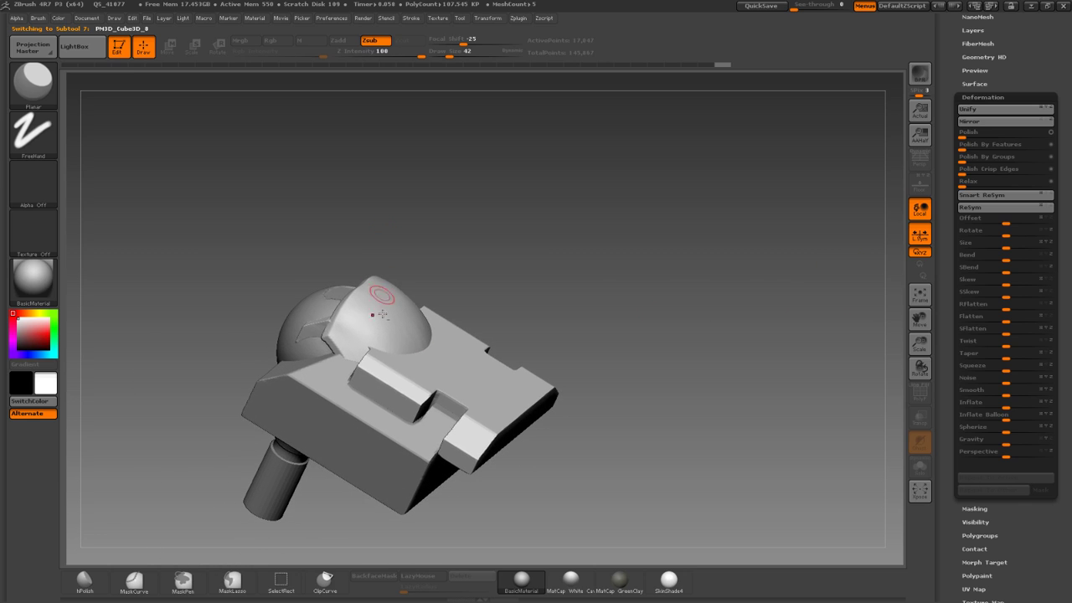
pyautogui.keyDown('alt'); pyautogui.click(336, 391); pyautogui.keyUp('alt')
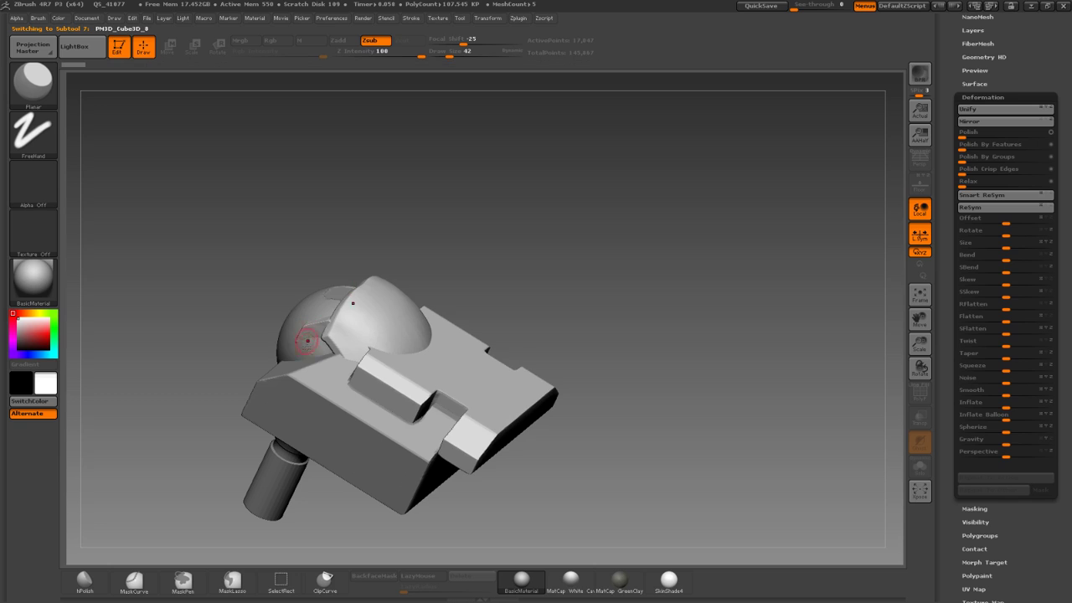
pyautogui.keyDown('alt'); pyautogui.click(284, 442); pyautogui.keyUp('alt')
pyautogui.keyDown('alt'); pyautogui.click(371, 351); pyautogui.keyUp('alt')
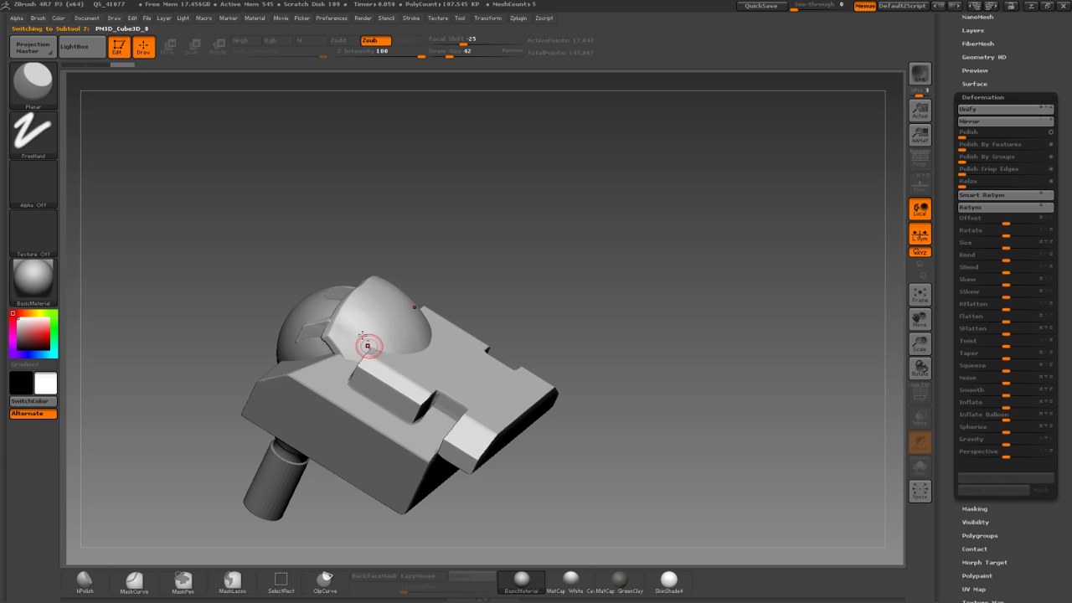
# Shrink PM3D_Cube3D_8 and PM3D_Cube3D_7 with Deformation Size to about -100, then move the small block.
pyautogui.moveTo(315, 222); pyautogui.dragTo(363, 187)
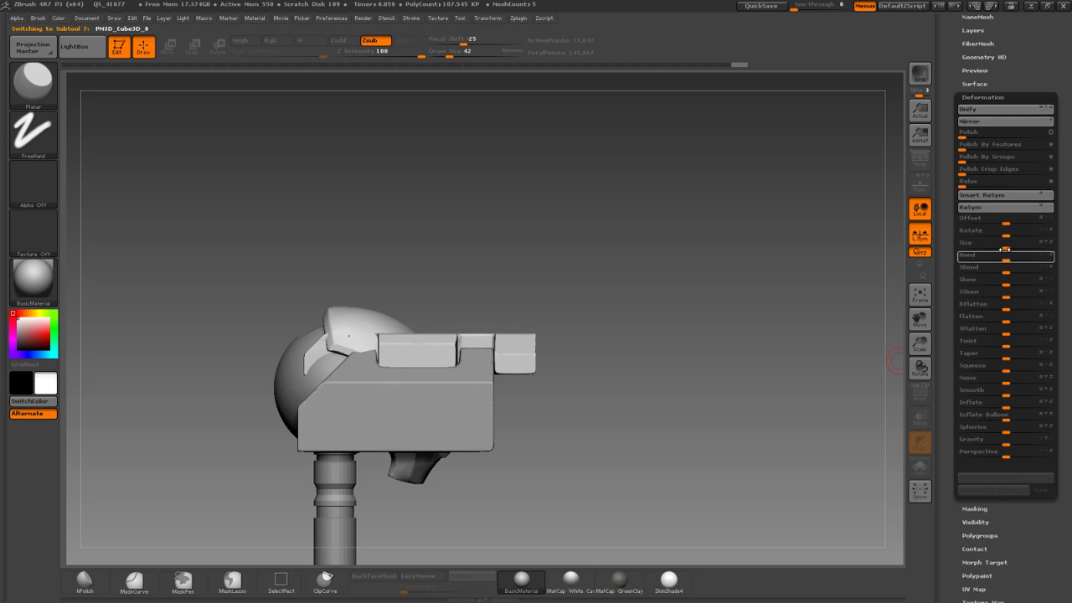
pyautogui.moveTo(1004, 247); pyautogui.dragTo(975, 246)
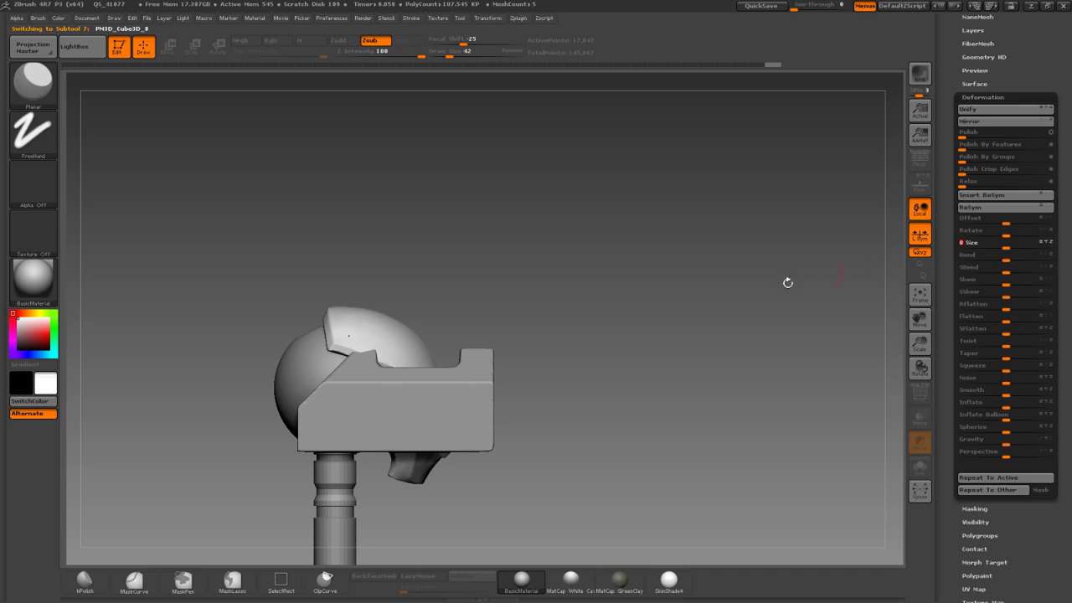
pyautogui.keyDown('alt'); pyautogui.click(482, 378); pyautogui.keyUp('alt')
pyautogui.moveTo(1003, 246); pyautogui.dragTo(955, 245)
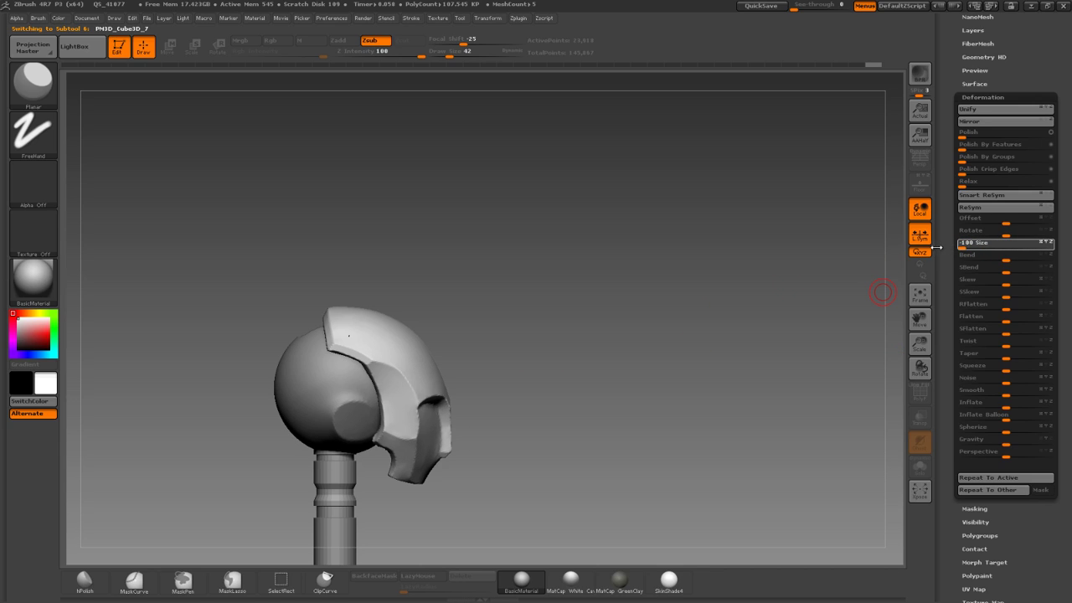
pyautogui.press('w')
pyautogui.keyDown('shift'); pyautogui.moveTo(306, 379); pyautogui.dragTo(212, 308); pyautogui.keyUp('shift')
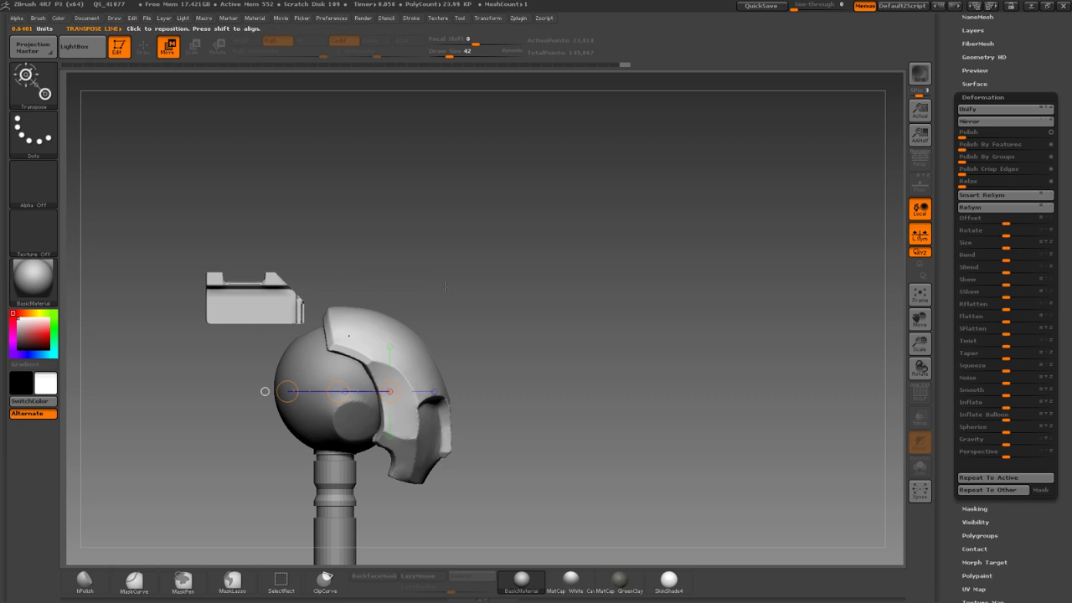
# Undo the move, solo the block, and shrink it with Deformation Size.
pyautogui.hotkey('ctrl', 'z')
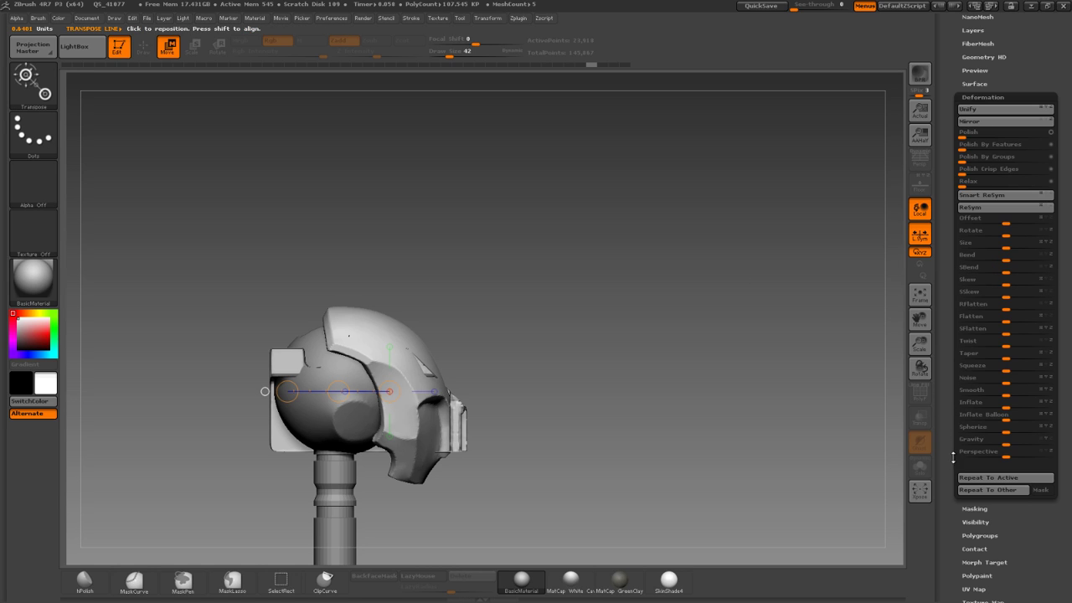
pyautogui.click(920, 467)
pyautogui.moveTo(746, 389); pyautogui.dragTo(789, 434)
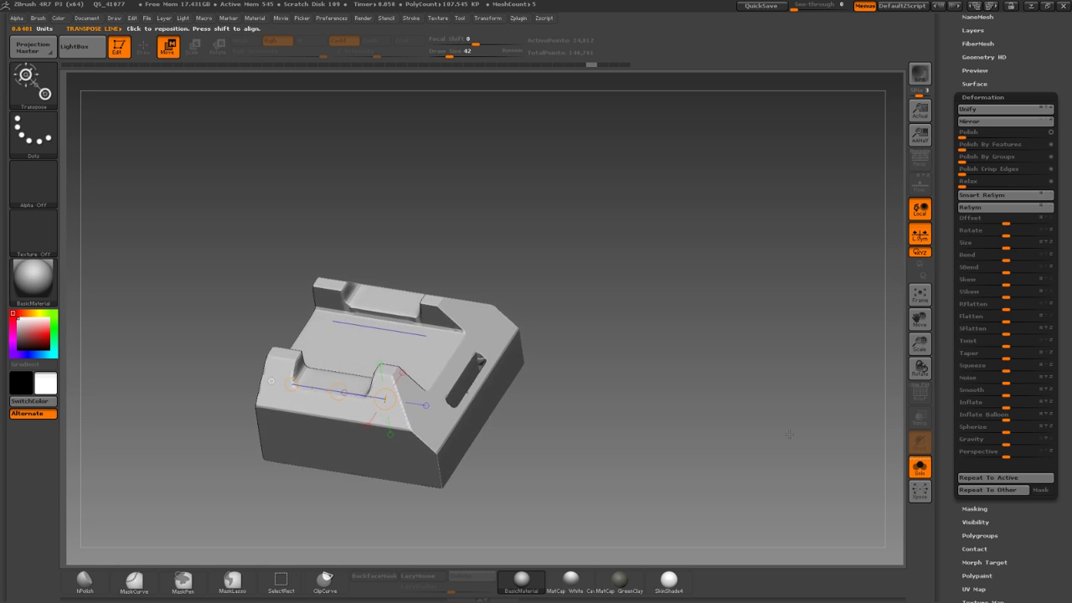
pyautogui.moveTo(1001, 250); pyautogui.dragTo(946, 249)
pyautogui.click(921, 466)
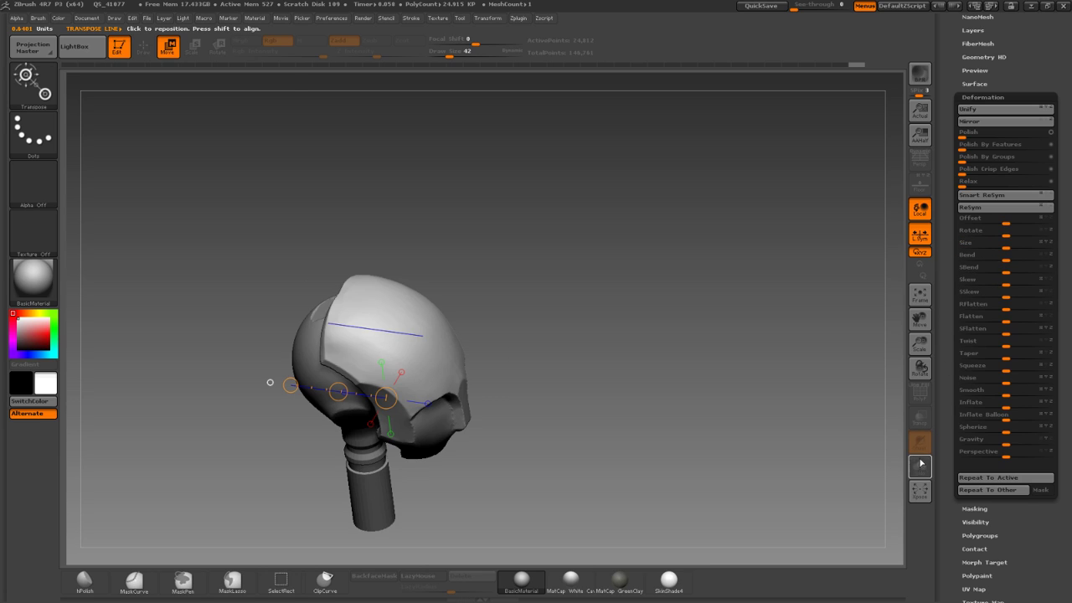
# Mirror the small block and move it behind the helmet.
pyautogui.keyDown('shift'); pyautogui.moveTo(678, 335); pyautogui.dragTo(674, 316); pyautogui.keyUp('shift')
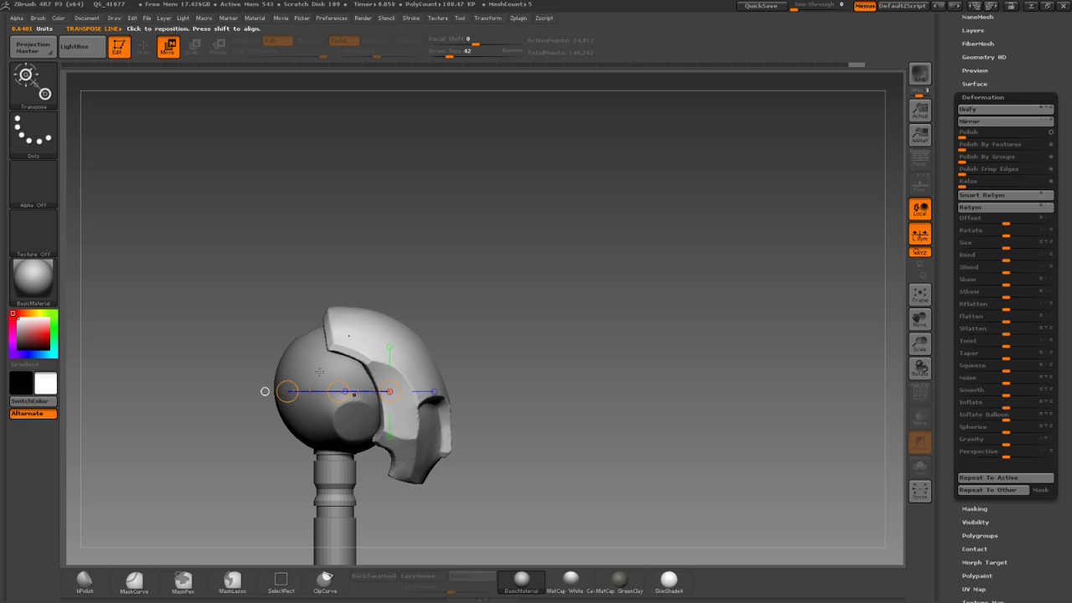
pyautogui.moveTo(338, 391); pyautogui.dragTo(264, 412)
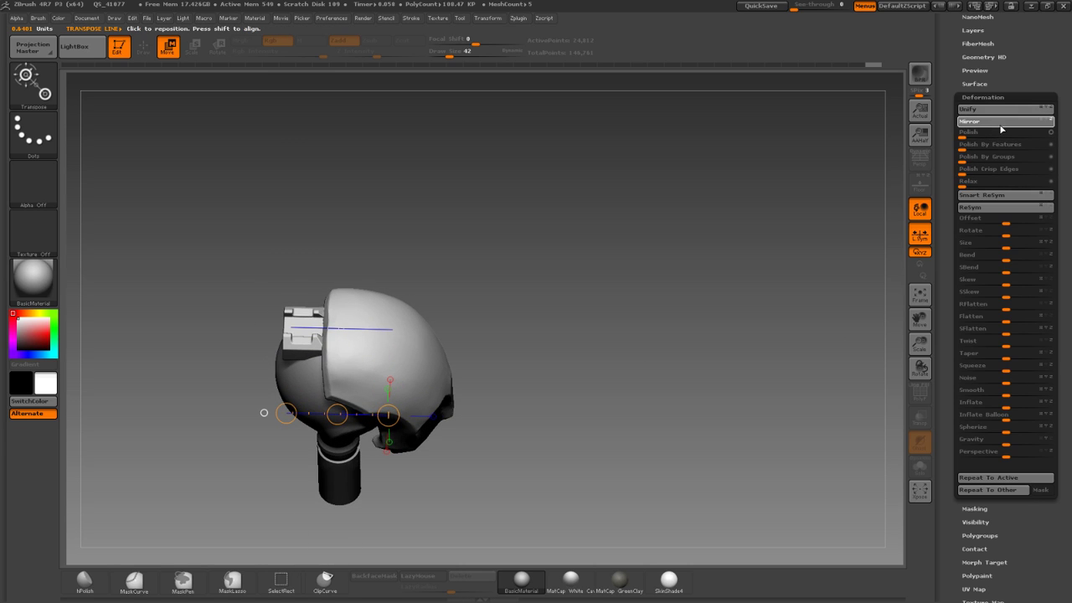
pyautogui.click(969, 121)
pyautogui.moveTo(474, 321); pyautogui.dragTo(286, 321)
pyautogui.moveTo(302, 255); pyautogui.dragTo(364, 240)
# Shrink the block further and tilt it to follow the helmet's curve.
pyautogui.moveTo(1004, 245); pyautogui.dragTo(992, 246)
pyautogui.keyDown('alt'); pyautogui.moveTo(465, 185); pyautogui.dragTo(520, 179); pyautogui.keyUp('alt')
pyautogui.moveTo(296, 333)
pyautogui.mouseDown()
pyautogui.moveTo(342, 337)
pyautogui.moveTo(332, 318)
pyautogui.mouseUp()
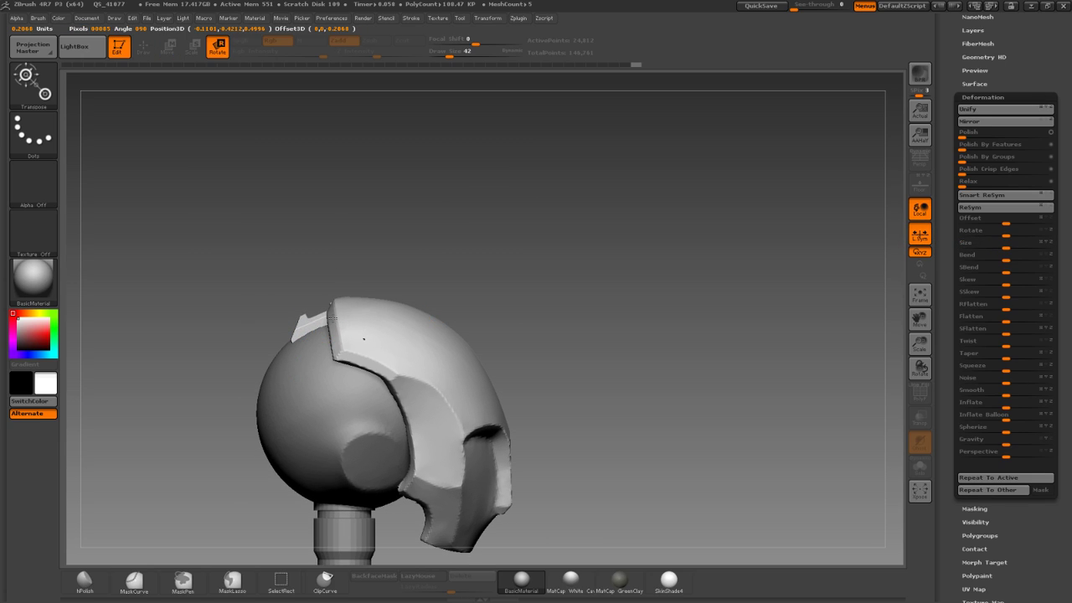
pyautogui.moveTo(284, 220); pyautogui.dragTo(397, 197)
pyautogui.keyDown('alt'); pyautogui.moveTo(397, 134); pyautogui.dragTo(340, 221); pyautogui.keyUp('alt')
pyautogui.keyDown('alt'); pyautogui.moveTo(392, 251); pyautogui.dragTo(409, 337); pyautogui.keyUp('alt')
pyautogui.moveTo(325, 333); pyautogui.dragTo(325, 333)
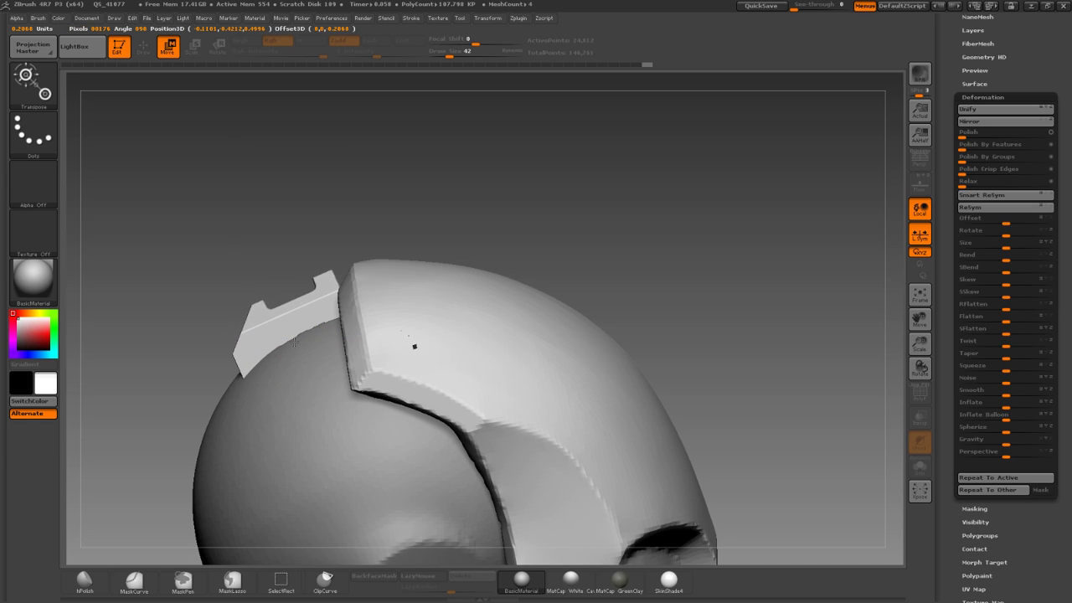
# Check the block's placement from behind and above the helmet.
pyautogui.moveTo(294, 344); pyautogui.dragTo(293, 345)
pyautogui.moveTo(188, 203); pyautogui.dragTo(337, 171)
pyautogui.moveTo(337, 172); pyautogui.dragTo(282, 116)
pyautogui.keyDown('alt'); pyautogui.moveTo(378, 185); pyautogui.dragTo(350, 158); pyautogui.keyUp('alt')
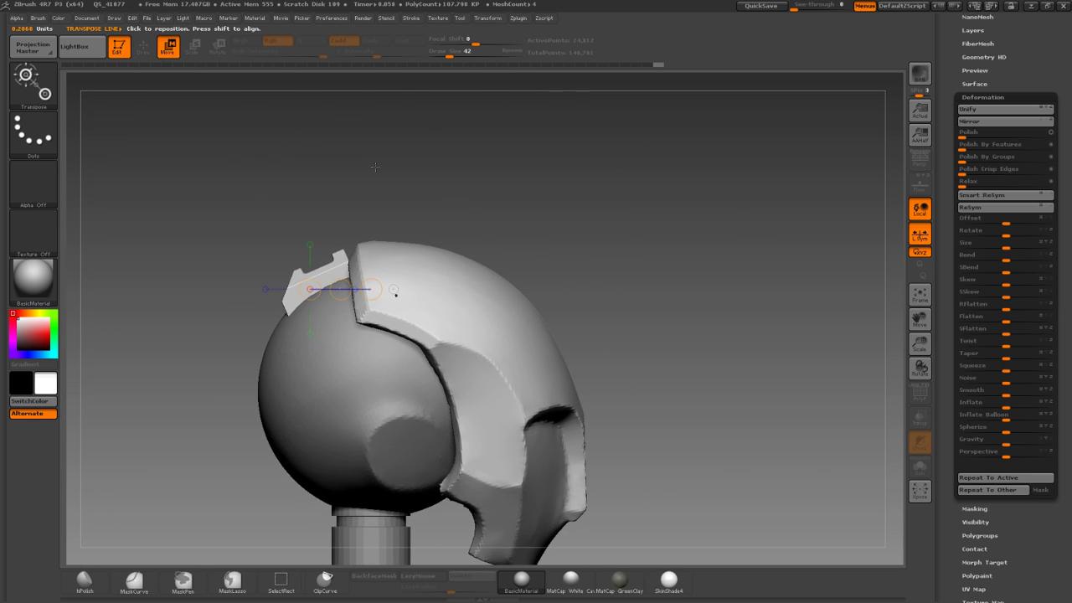
# Select PM3D_Cube3D_8 in the SubTool list and solo it.
pyautogui.moveTo(986, 75); pyautogui.dragTo(1006, 117)
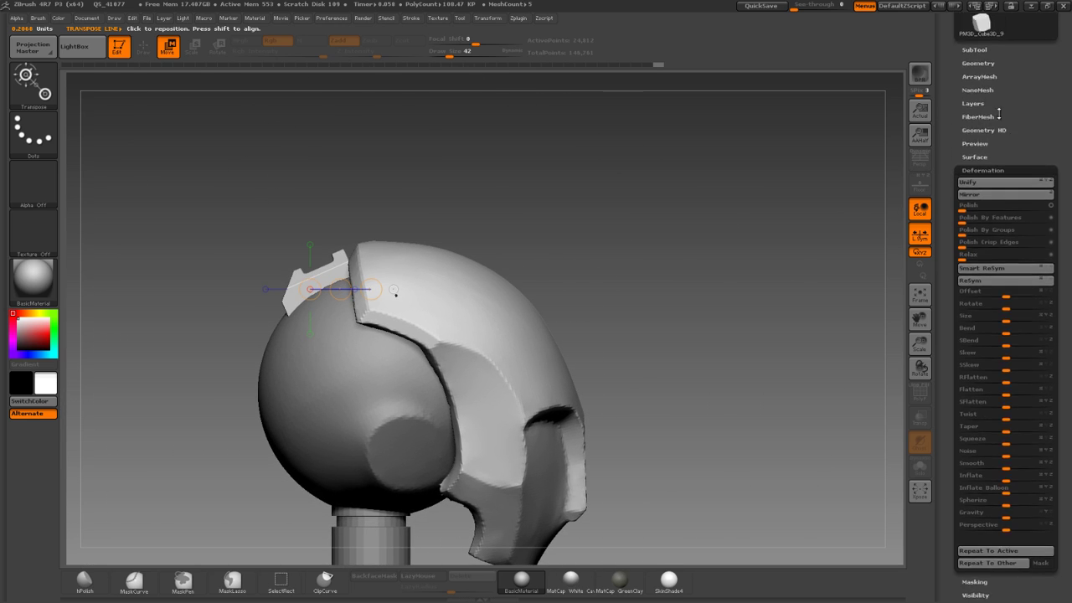
pyautogui.click(984, 64)
pyautogui.click(979, 50)
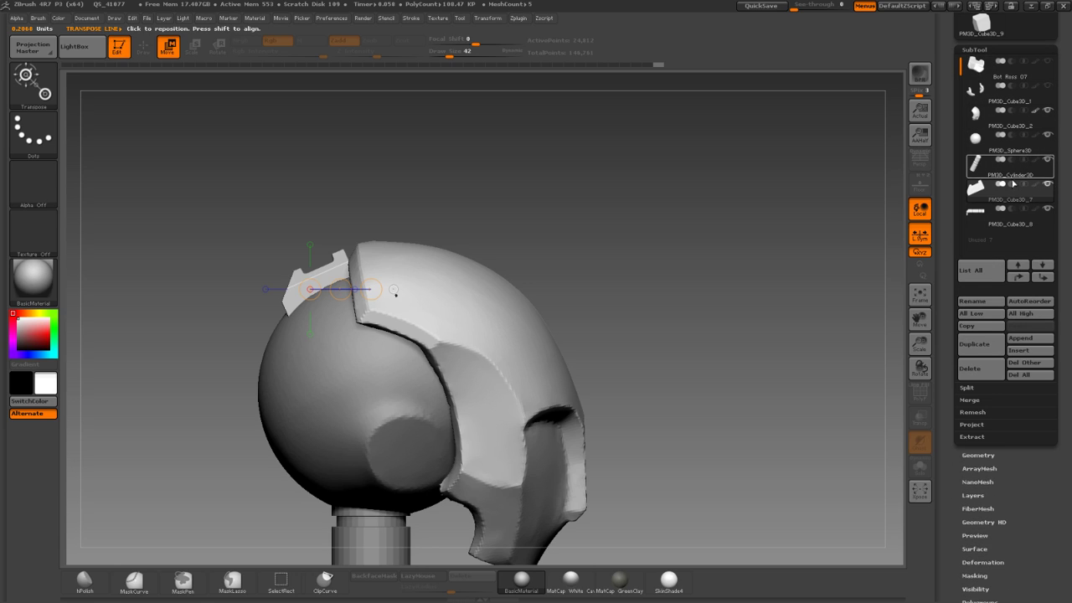
pyautogui.click(984, 211)
pyautogui.keyDown('alt'); pyautogui.moveTo(386, 170); pyautogui.dragTo(403, 156); pyautogui.keyUp('alt')
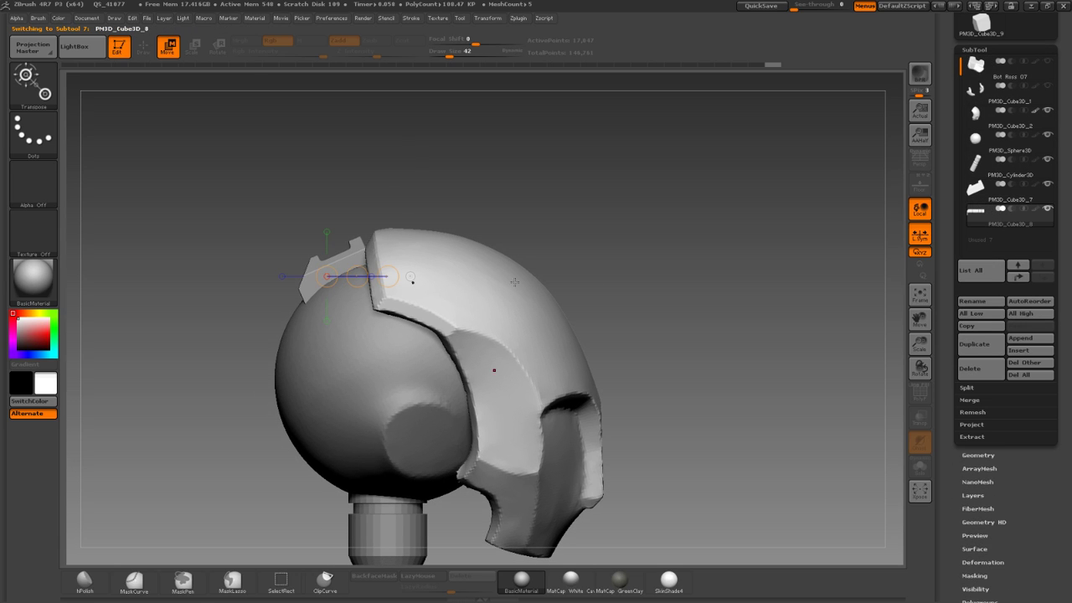
pyautogui.click(919, 463)
# Undo the earlier shrink and resize the long piece with Deformation Size.
pyautogui.moveTo(725, 377); pyautogui.dragTo(891, 448)
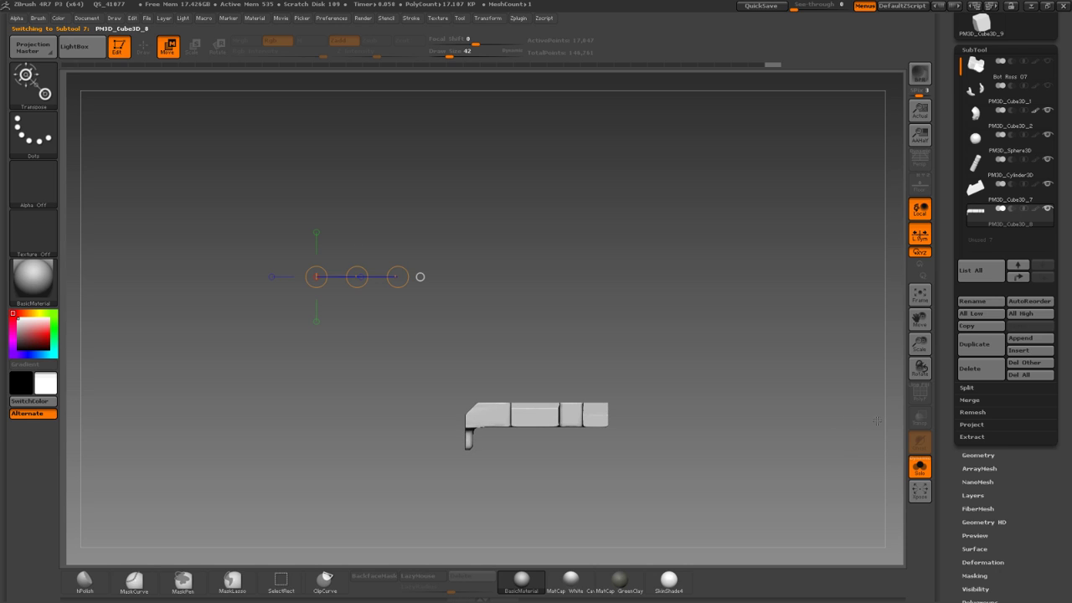
pyautogui.hotkey('ctrl', 'z')
pyautogui.hotkey('ctrl', 'z')
pyautogui.keyDown('alt'); pyautogui.moveTo(811, 401); pyautogui.dragTo(800, 360); pyautogui.keyUp('alt')
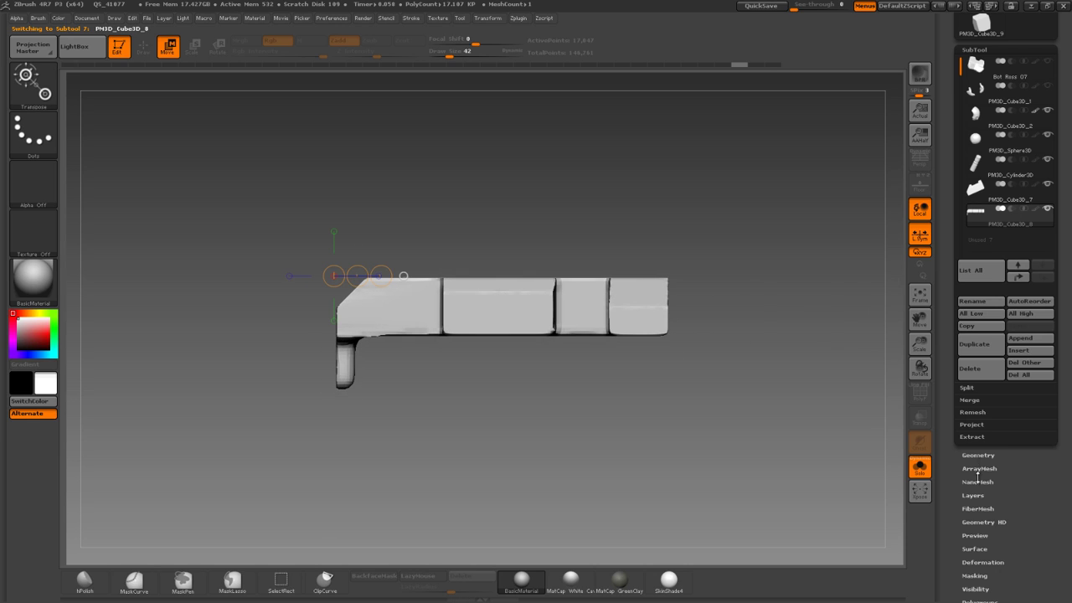
pyautogui.click(985, 457)
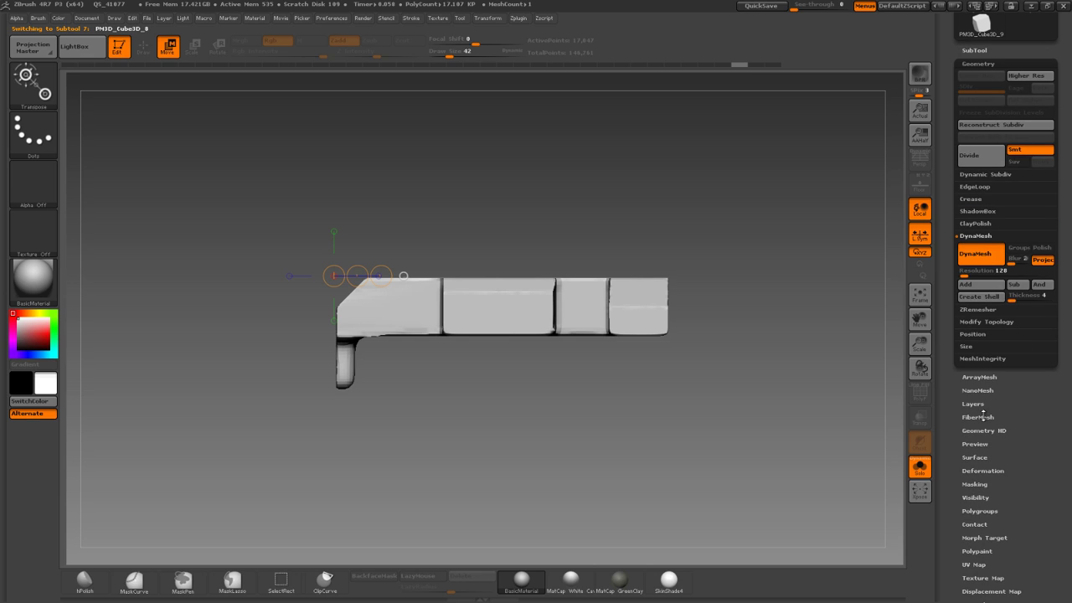
pyautogui.click(988, 470)
pyautogui.moveTo(995, 318); pyautogui.dragTo(955, 321)
# Move the shrunken piece up and to the left, then minimize ZBrush.
pyautogui.click(472, 356)
pyautogui.moveTo(472, 357)
pyautogui.keyDown('shift'); pyautogui.mouseDown()
pyautogui.moveTo(388, 355)
pyautogui.moveTo(405, 332)
pyautogui.moveTo(230, 217)
pyautogui.mouseUp(); pyautogui.keyUp('shift')
pyautogui.keyDown('alt'); pyautogui.moveTo(300, 311); pyautogui.dragTo(287, 279); pyautogui.keyUp('alt')
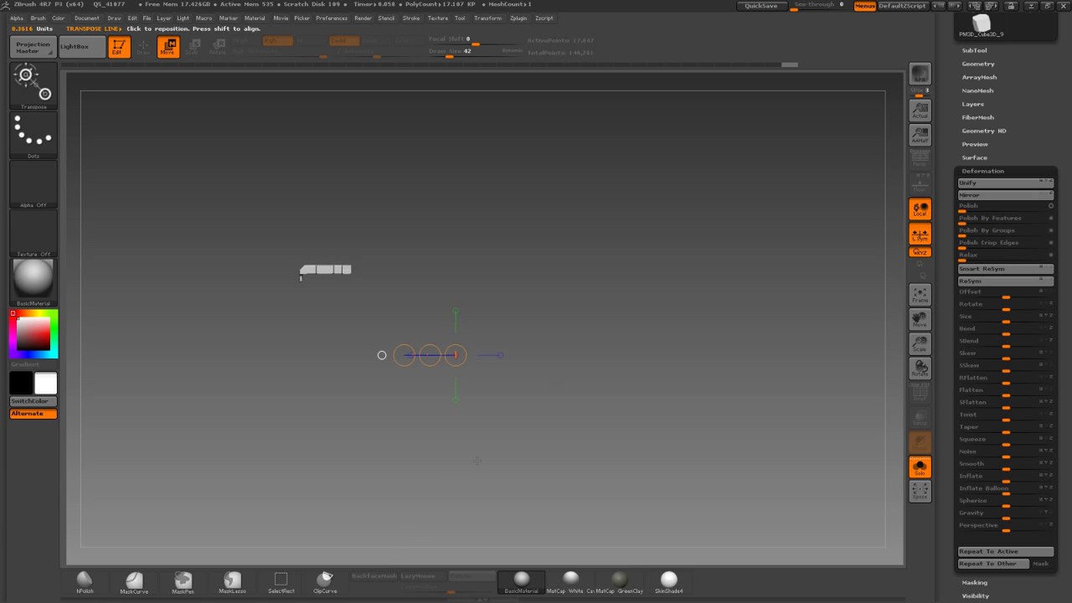
pyautogui.click(1032, 6)
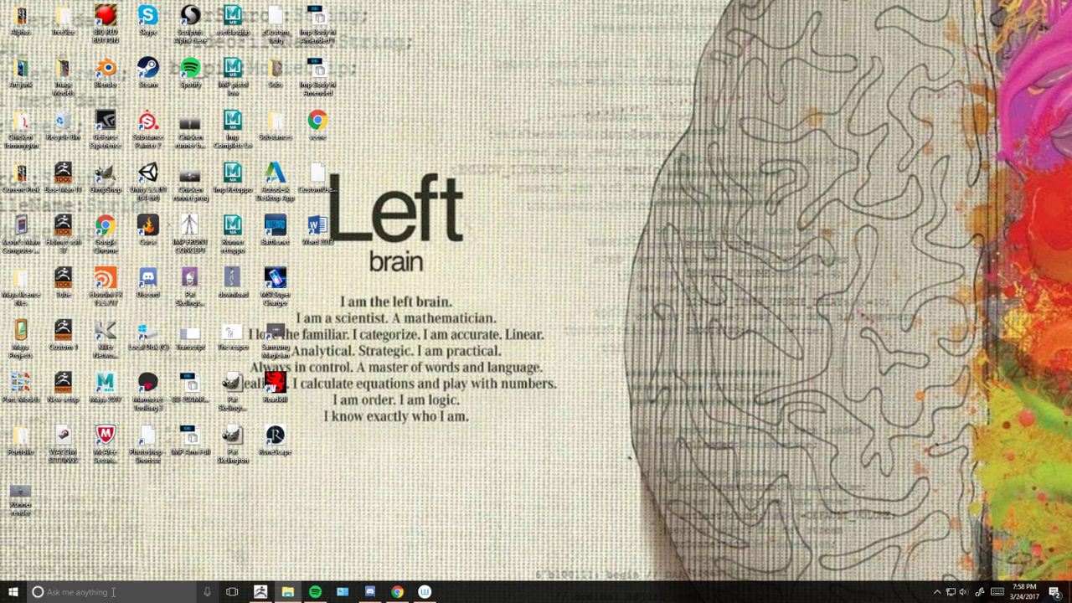
# Launch Notepad through the taskbar search and make its window smaller.
pyautogui.click(113, 592)
pyautogui.write('Note')
pyautogui.press('Return')
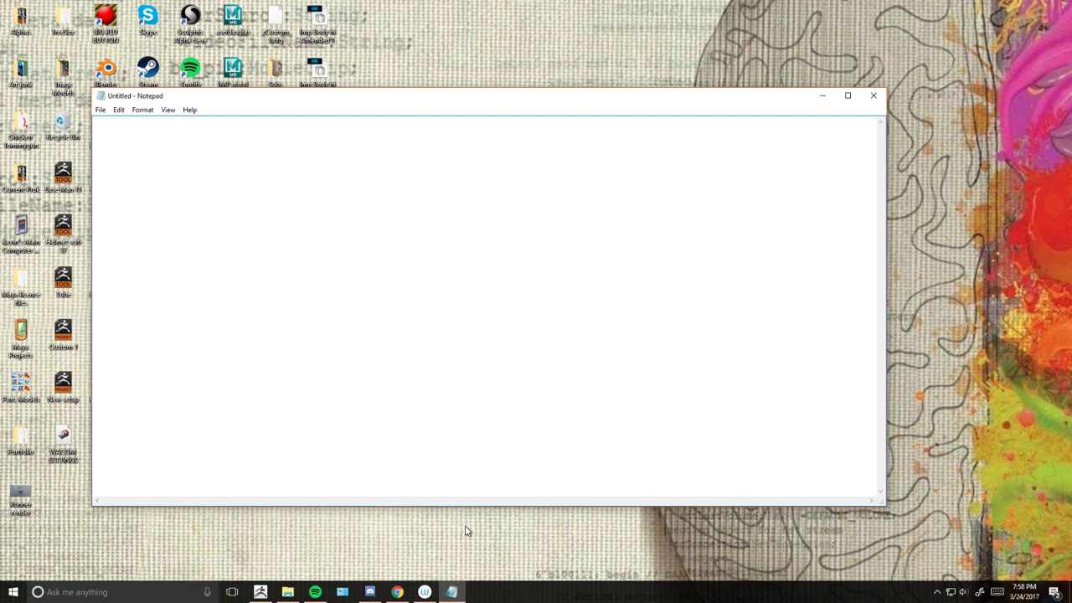
pyautogui.click(262, 592)
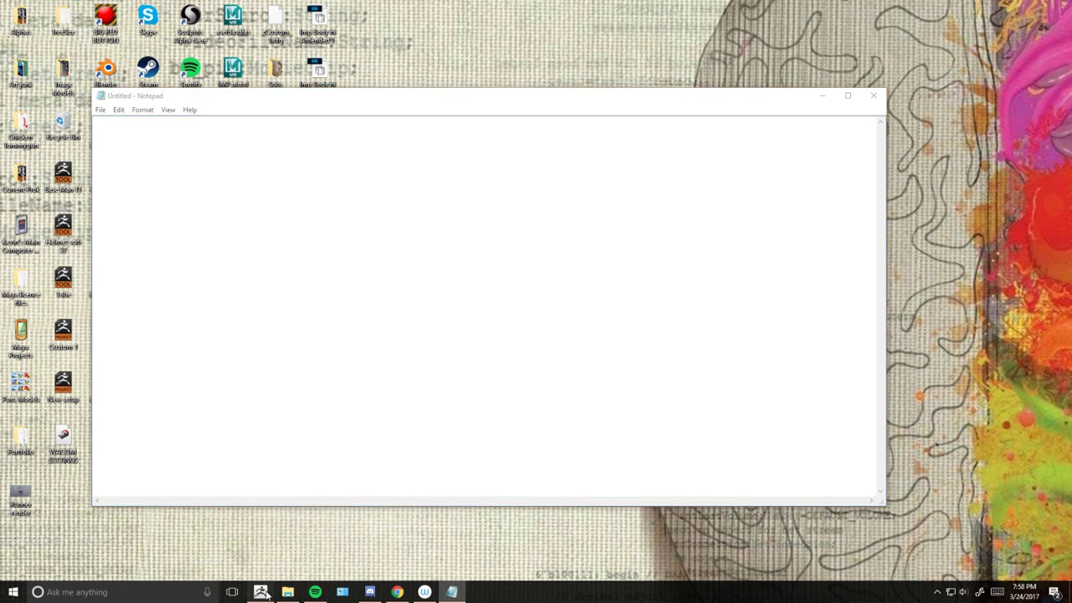
pyautogui.click(452, 592)
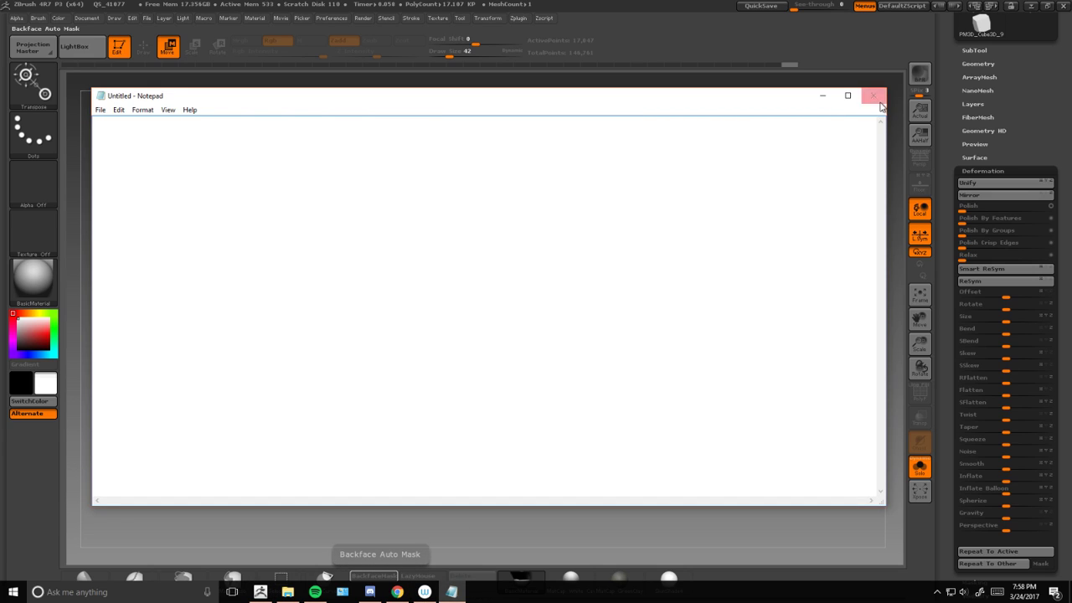
pyautogui.moveTo(885, 115); pyautogui.dragTo(549, 147)
pyautogui.moveTo(450, 505); pyautogui.dragTo(455, 319)
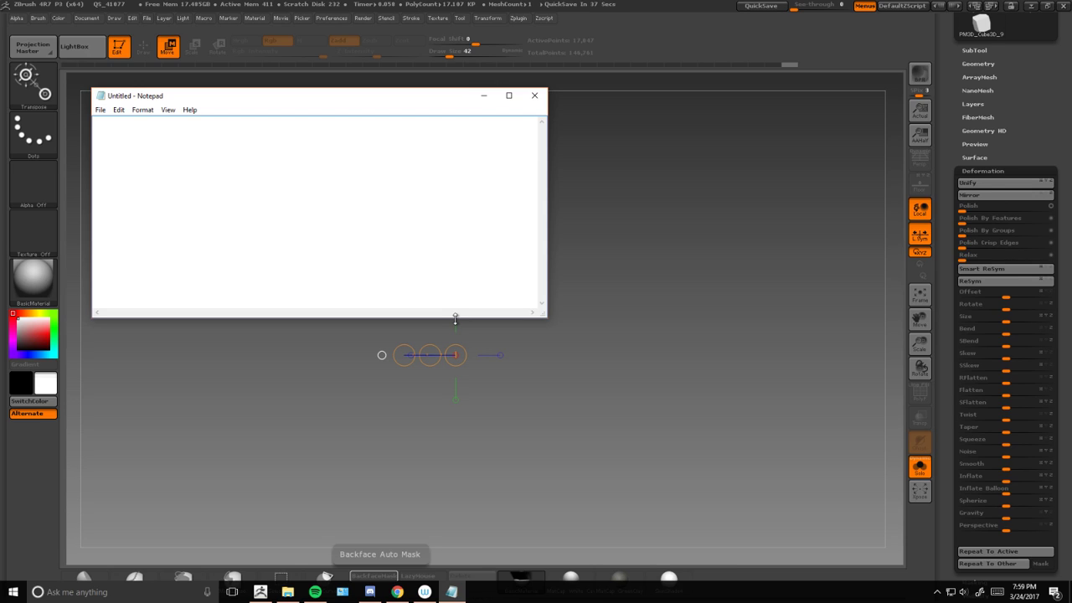
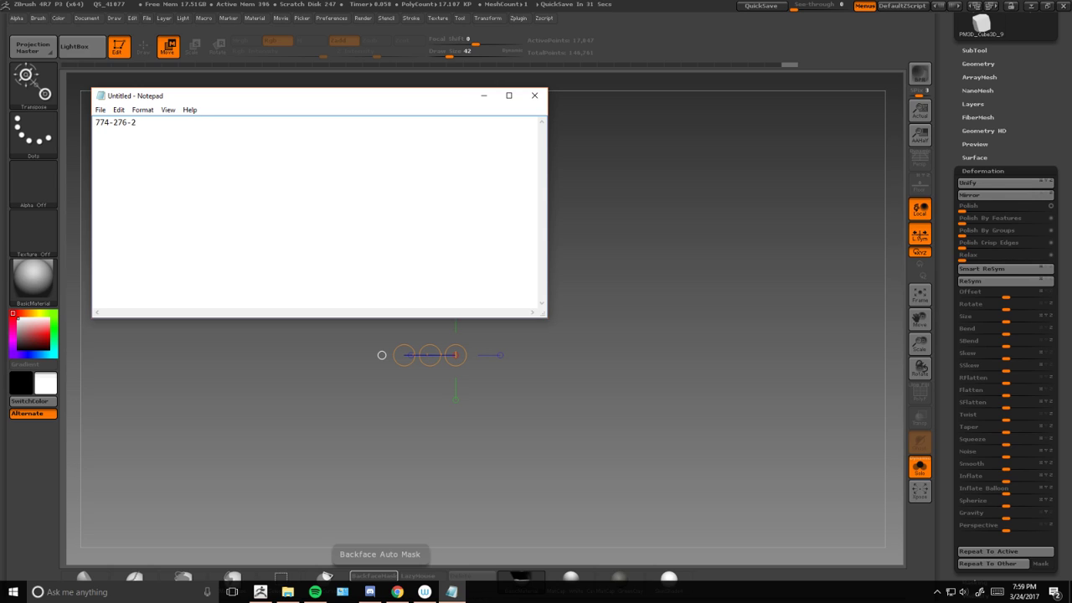
# Type the contact's phone number and e-mail address on separate lines, then return to ZBrush.
pyautogui.press('Return')
pyautogui.press('Return')
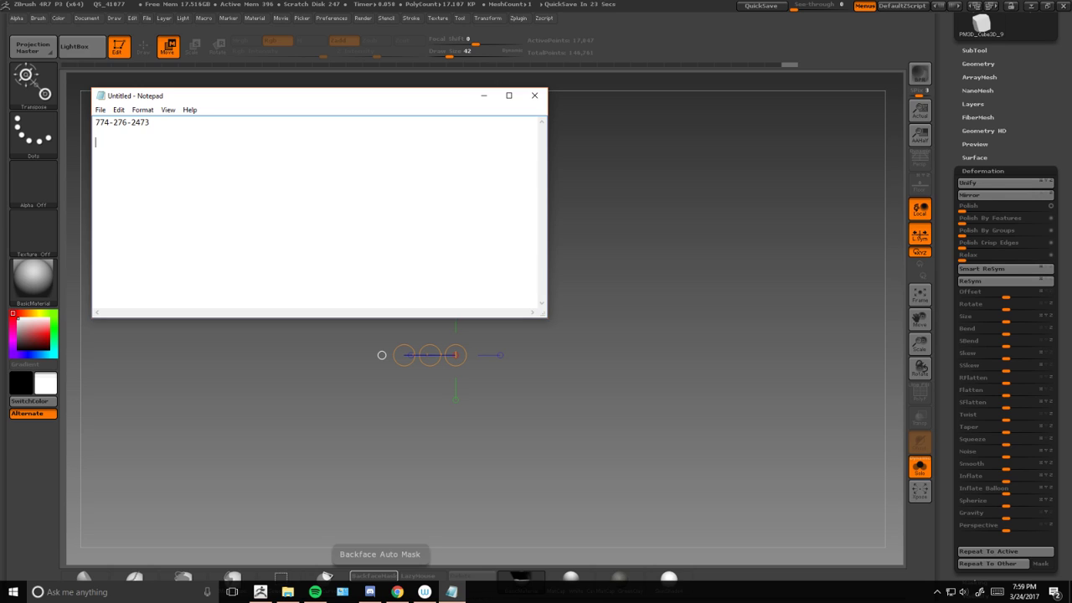
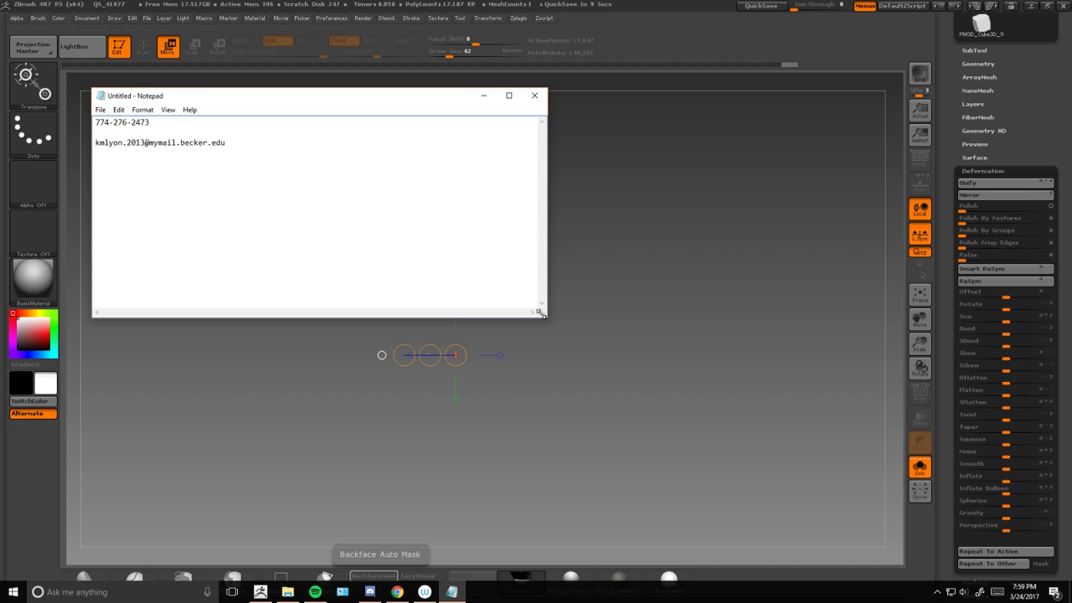
pyautogui.moveTo(544, 315); pyautogui.dragTo(255, 170)
pyautogui.moveTo(456, 228); pyautogui.dragTo(566, 258)
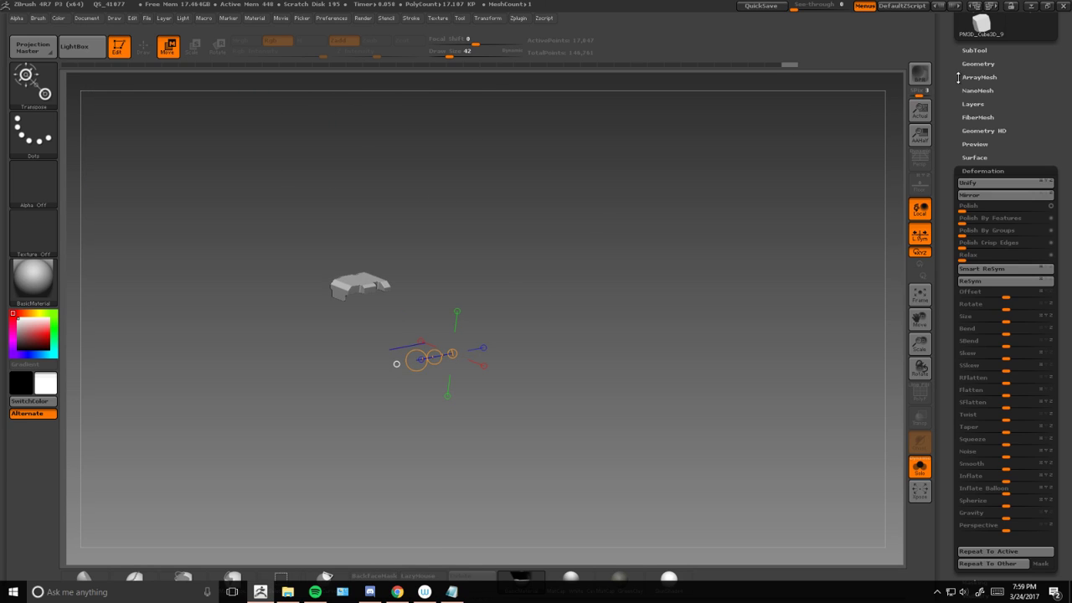